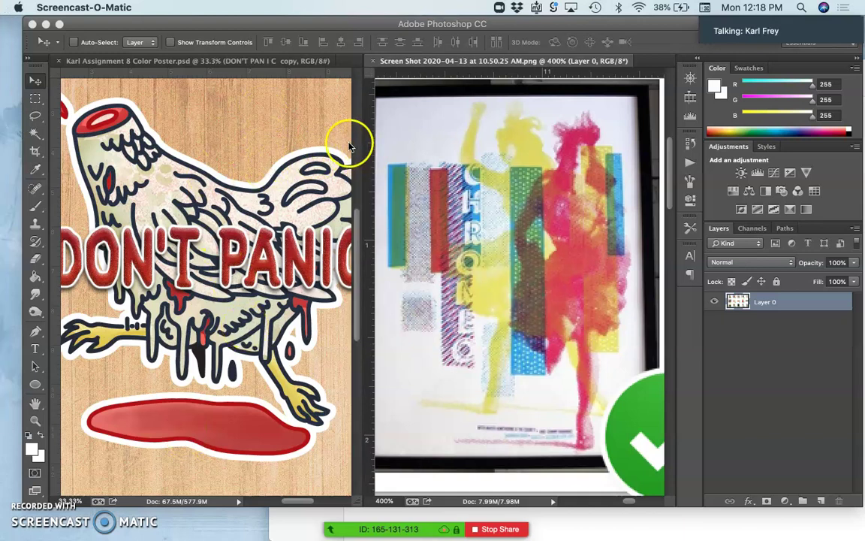
Step: Make the poster document active and widen its pane beside the reference screenshot
{"action": "left_click", "coordinate": [372, 111]}
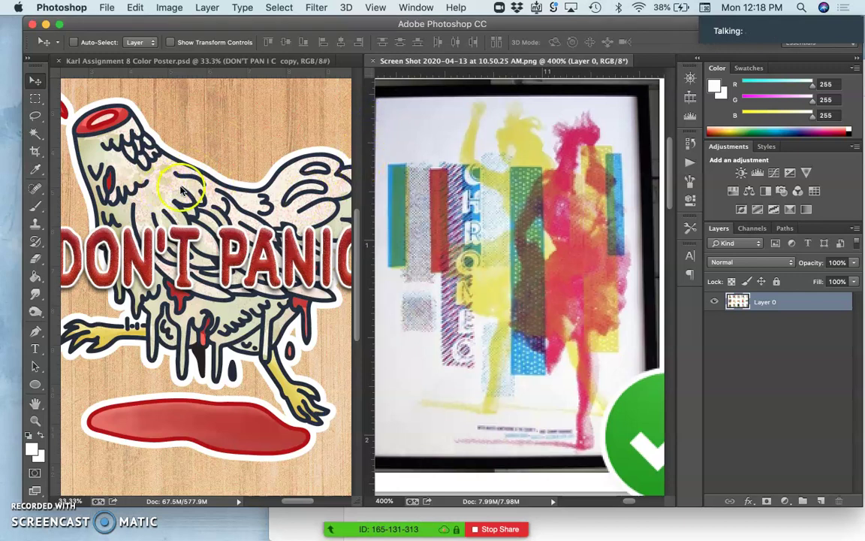
{"action": "key", "text": "super+equal"}
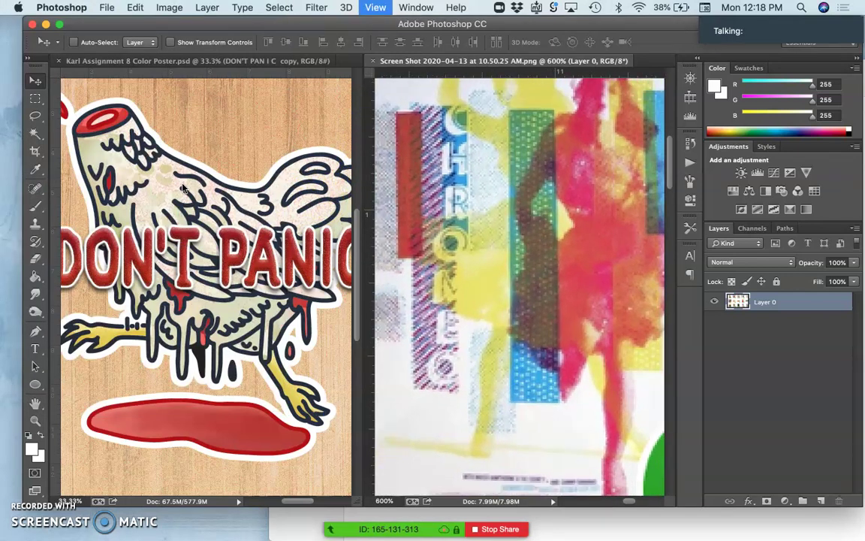
{"action": "left_click", "coordinate": [356, 176]}
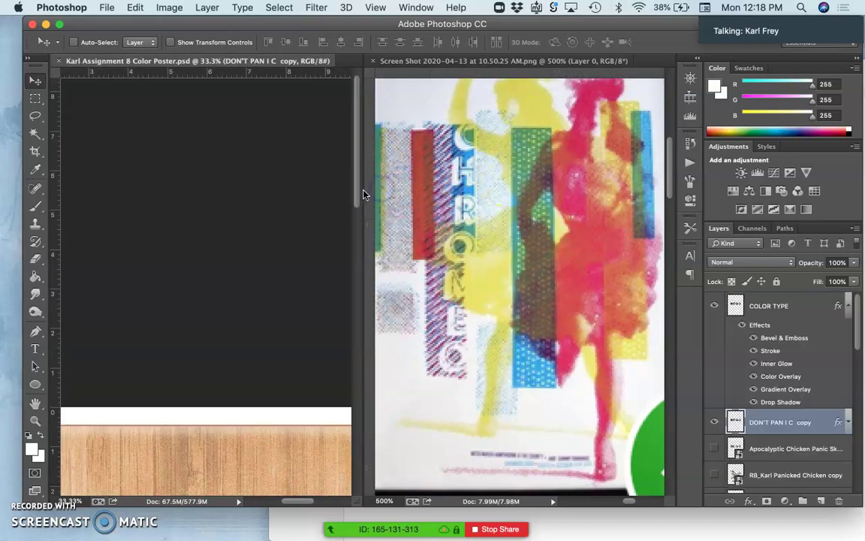
{"action": "left_click_drag", "start_coordinate": [368, 191], "coordinate": [421, 199]}
{"action": "scroll", "coordinate": [263, 308], "scroll_direction": "down", "scroll_amount": 10}
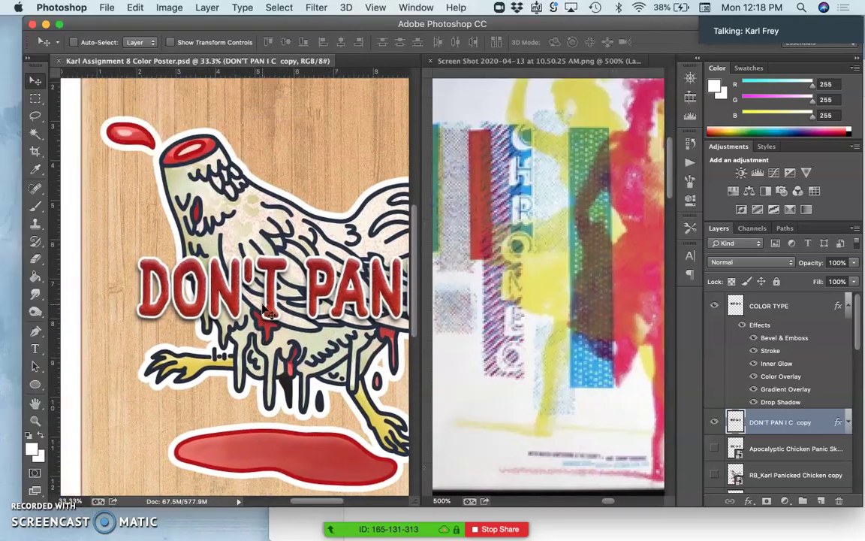
Step: Zoom in on the navy halftone line texture and DON'T PANIC lettering, then back out
{"action": "key", "text": "super+equal"}
{"action": "key", "text": "super+equal"}
{"action": "key", "text": "super+equal"}
{"action": "key", "text": "super+equal"}
{"action": "key", "text": "super+equal"}
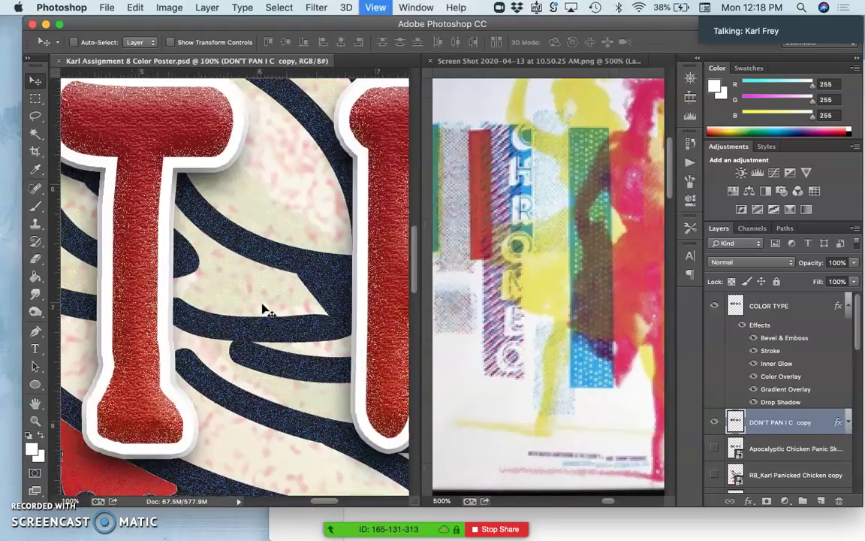
{"action": "left_click", "coordinate": [210, 279], "text": "super"}
{"action": "scroll", "coordinate": [219, 280], "scroll_direction": "left", "scroll_amount": 5}
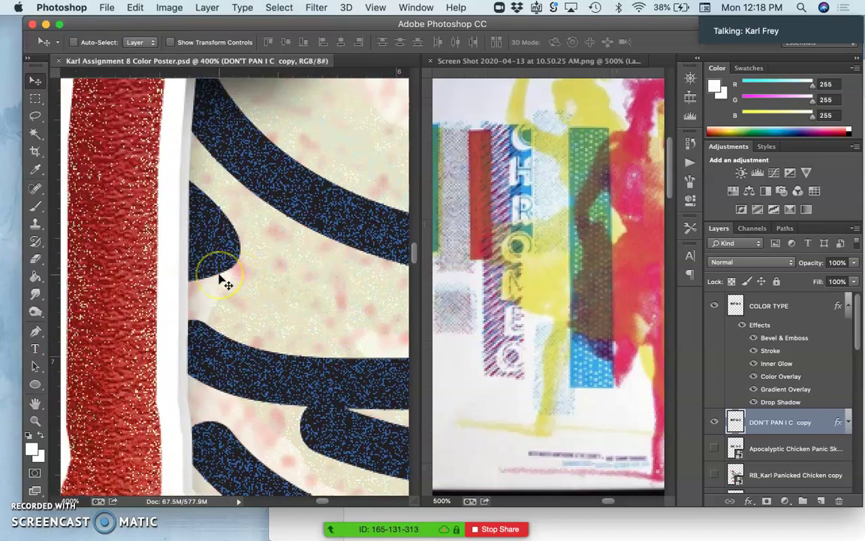
{"action": "scroll", "coordinate": [219, 280], "scroll_direction": "up", "scroll_amount": 5}
{"action": "scroll", "coordinate": [218, 280], "scroll_direction": "down", "scroll_amount": 5}
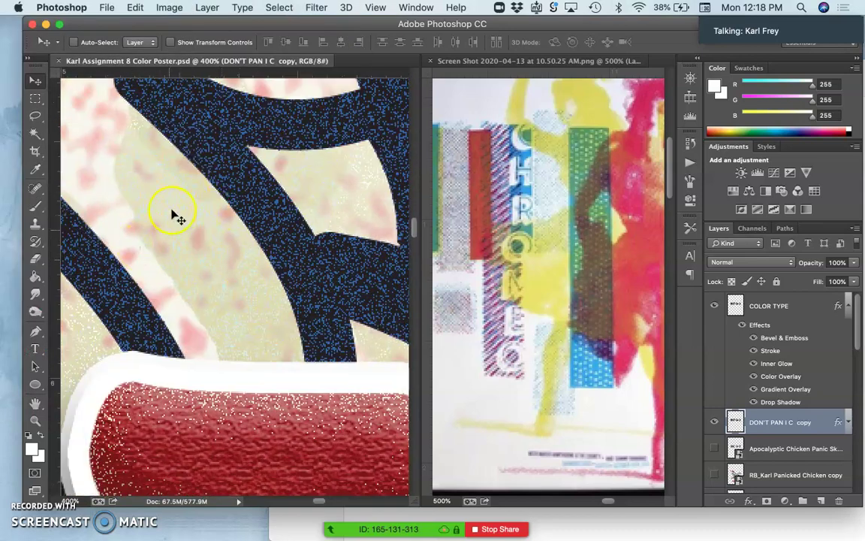
{"action": "key", "text": "super+minus"}
{"action": "key", "text": "super+minus"}
{"action": "key", "text": "super+minus"}
{"action": "key", "text": "super+minus"}
{"action": "key", "text": "super+minus"}
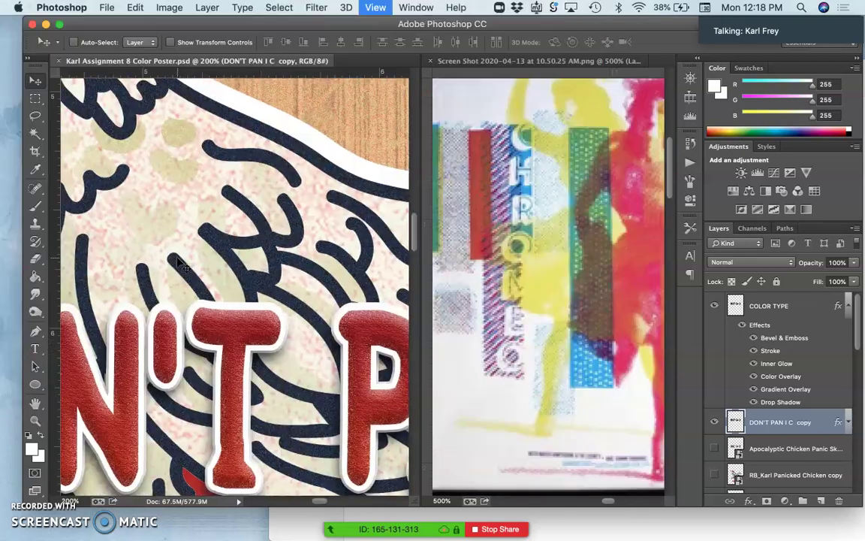
{"action": "key", "text": "super+minus"}
{"action": "key", "text": "super+minus"}
{"action": "key", "text": "super+minus"}
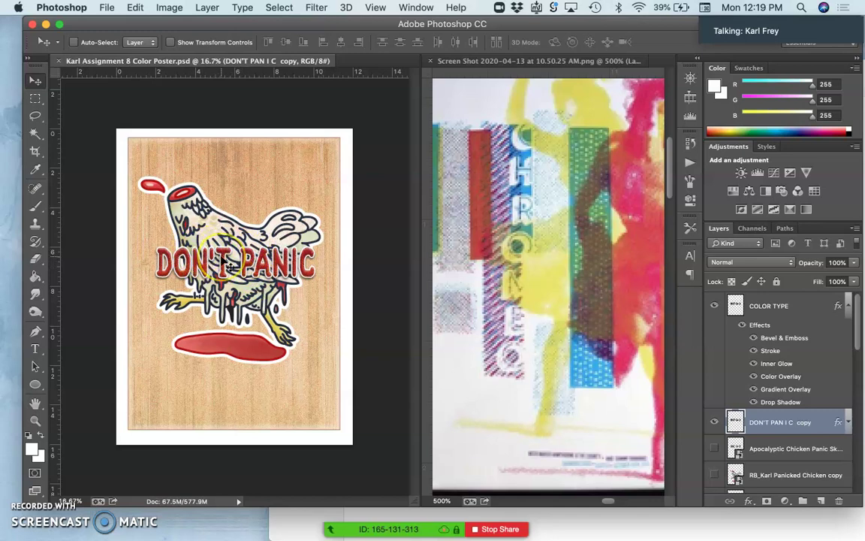
{"action": "key", "text": "super+equal"}
{"action": "key", "text": "super+equal"}
{"action": "key", "text": "super+equal"}
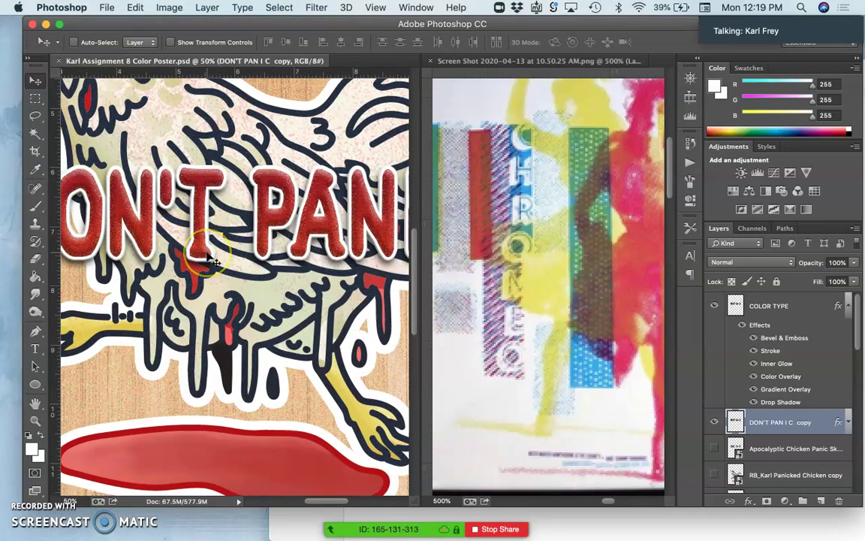
{"action": "key", "text": "super+minus"}
{"action": "key", "text": "super+minus"}
{"action": "key", "text": "super+minus"}
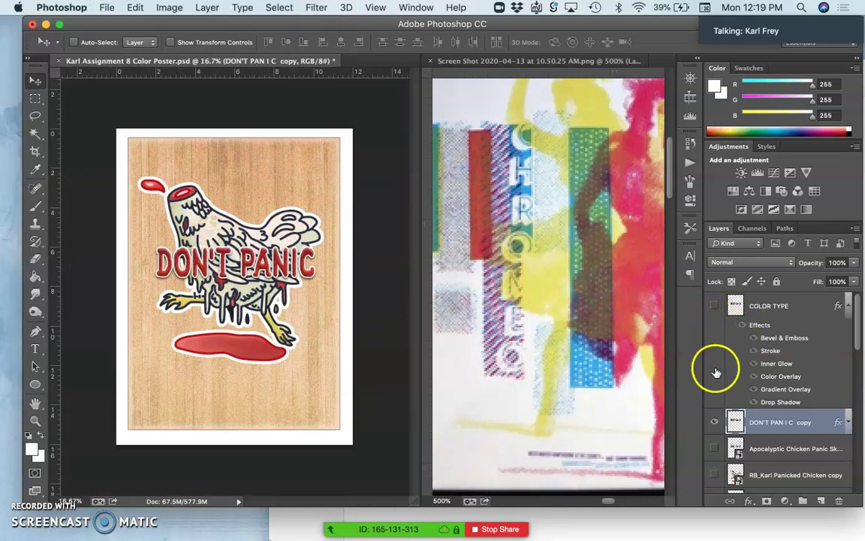
Step: Hide the DON'T PAN I C copy layer and inspect the chicken's halftone dots up close
{"action": "left_click", "coordinate": [712, 423]}
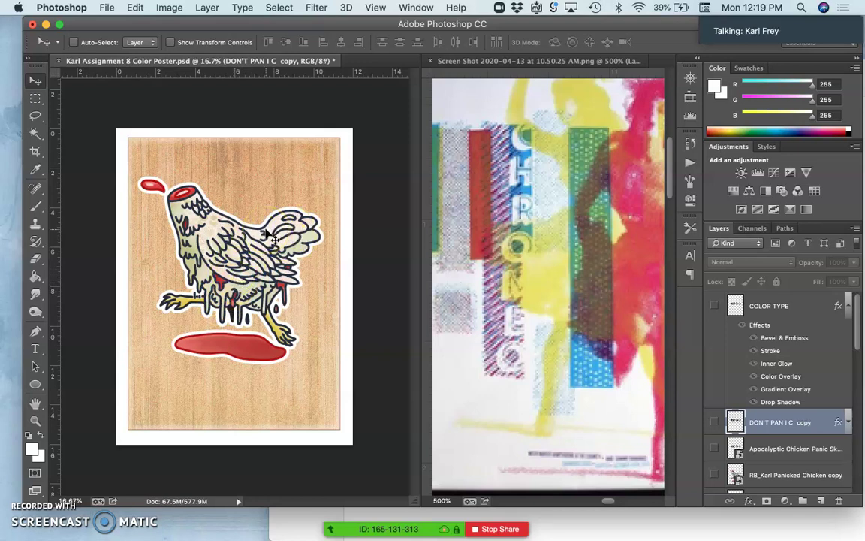
{"action": "key", "text": "super+equal"}
{"action": "key", "text": "super+equal"}
{"action": "key", "text": "super+equal"}
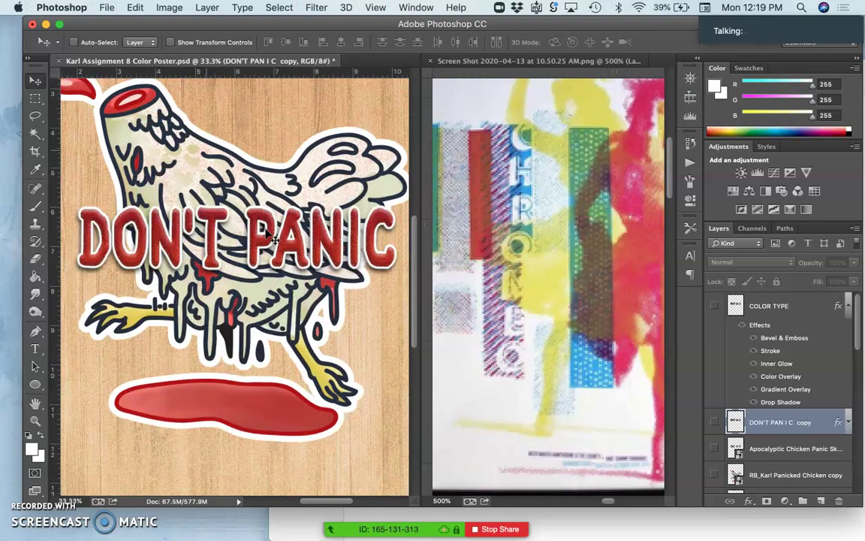
{"action": "key", "text": "super+equal"}
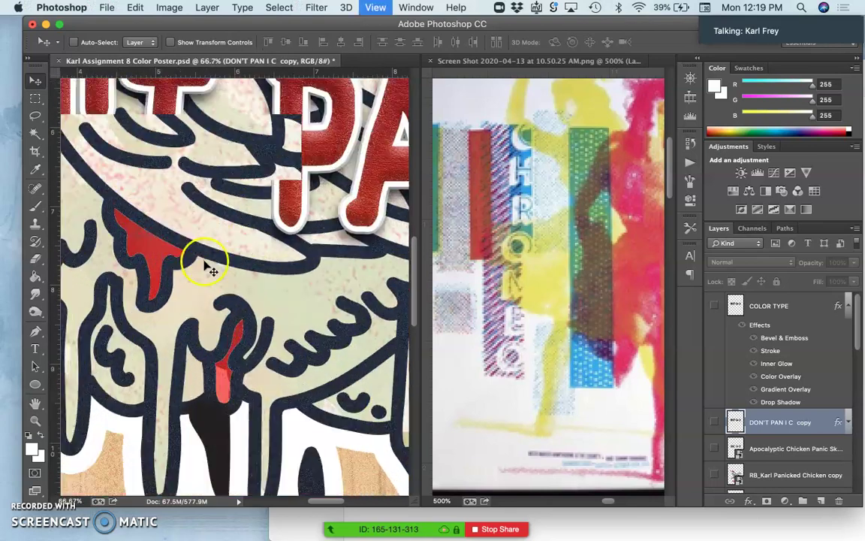
{"action": "key", "text": "super+equal"}
{"action": "key", "text": "super+equal"}
{"action": "scroll", "coordinate": [208, 272], "scroll_direction": "up", "scroll_amount": 5}
{"action": "scroll", "coordinate": [209, 271], "scroll_direction": "up", "scroll_amount": 10}
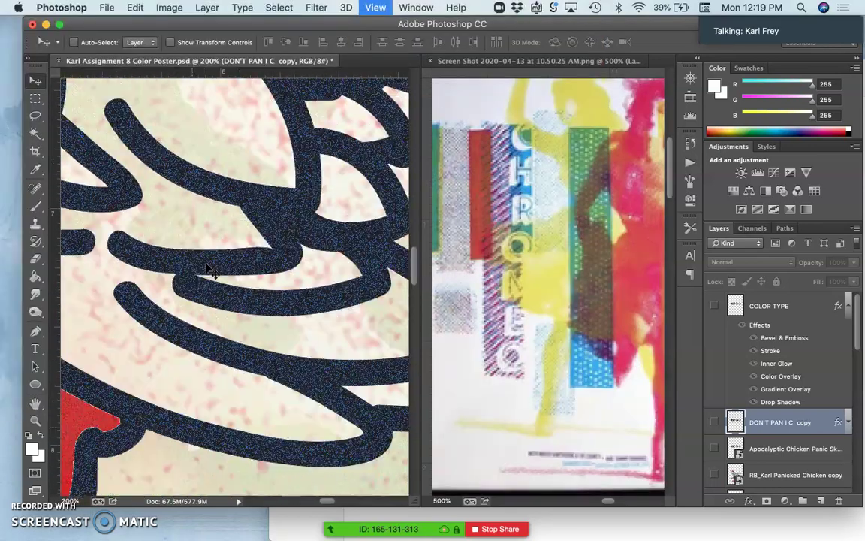
{"action": "scroll", "coordinate": [208, 272], "scroll_direction": "up", "scroll_amount": 15}
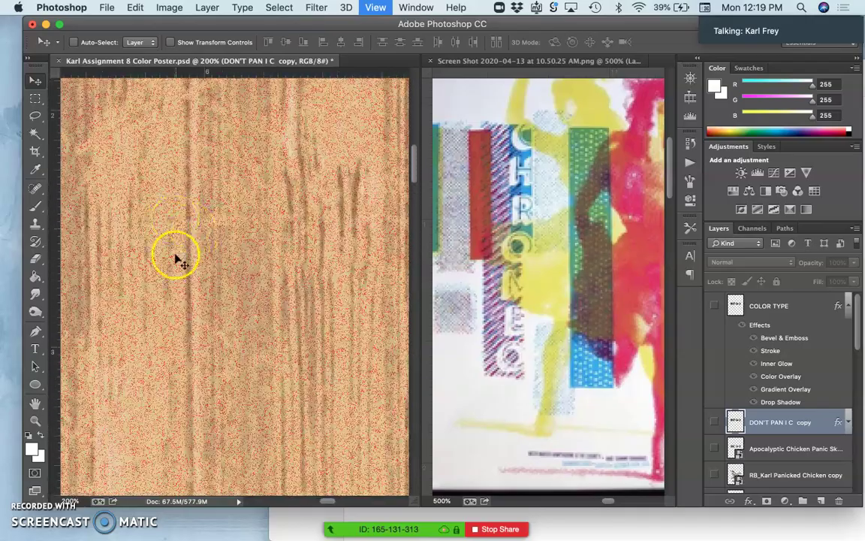
{"action": "scroll", "coordinate": [203, 338], "scroll_direction": "down", "scroll_amount": 12}
{"action": "scroll", "coordinate": [203, 338], "scroll_direction": "down", "scroll_amount": 14}
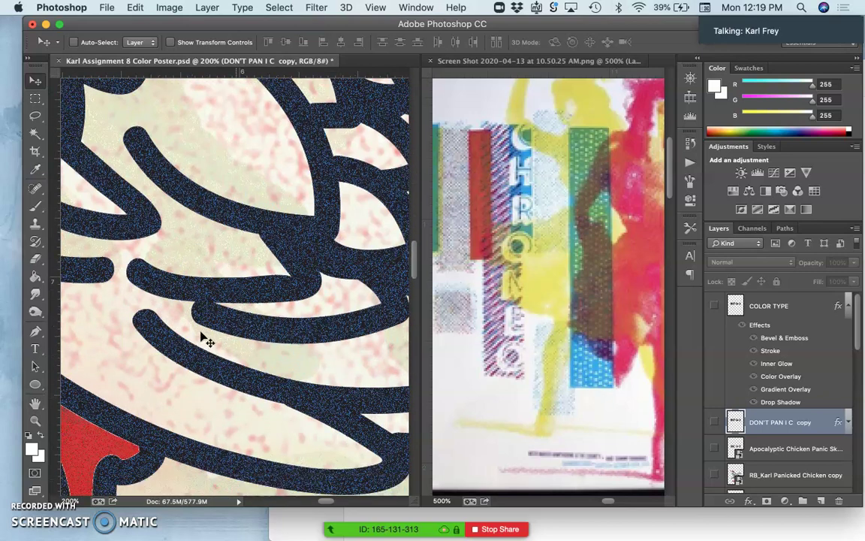
{"action": "scroll", "coordinate": [203, 338], "scroll_direction": "down", "scroll_amount": 12}
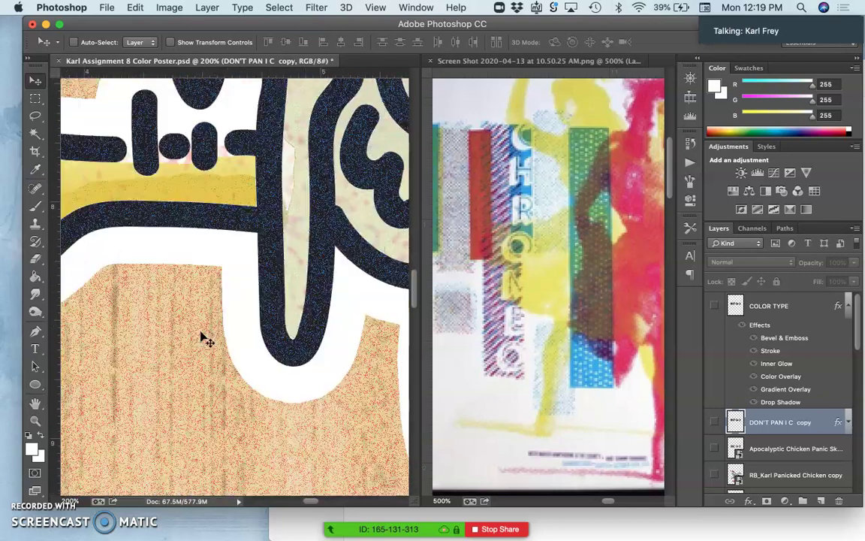
{"action": "scroll", "coordinate": [203, 337], "scroll_direction": "up", "scroll_amount": 8}
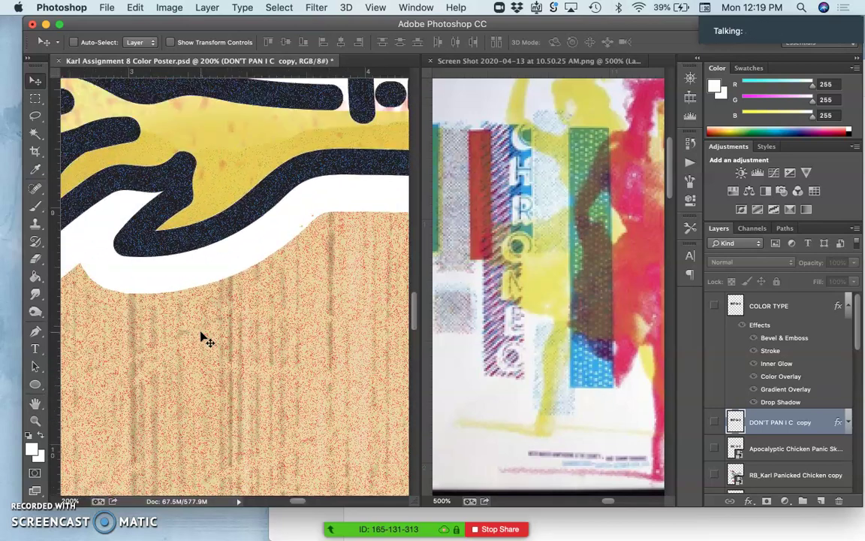
Step: Return to the full-poster view and select the COLOR TYPE layer
{"action": "key", "text": "super+minus"}
{"action": "key", "text": "super+minus"}
{"action": "key", "text": "super+minus"}
{"action": "key", "text": "super+minus"}
{"action": "key", "text": "super+minus"}
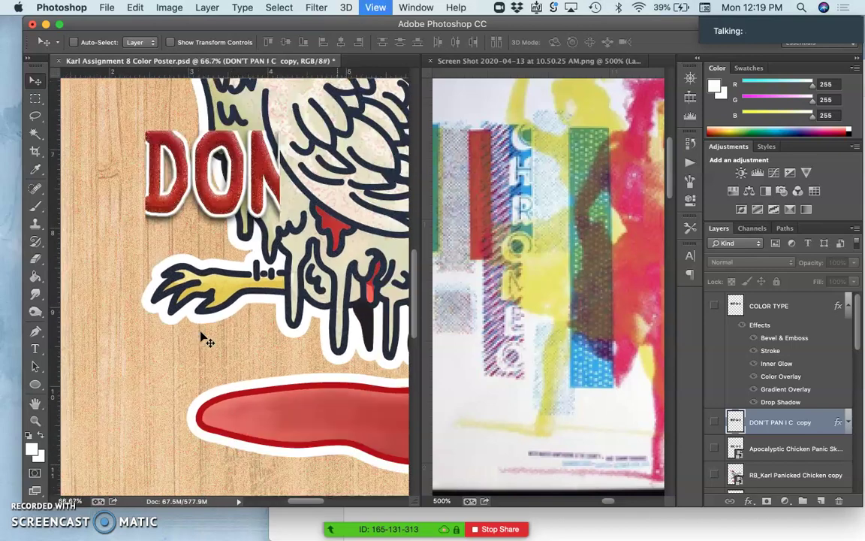
{"action": "key", "text": "super+minus"}
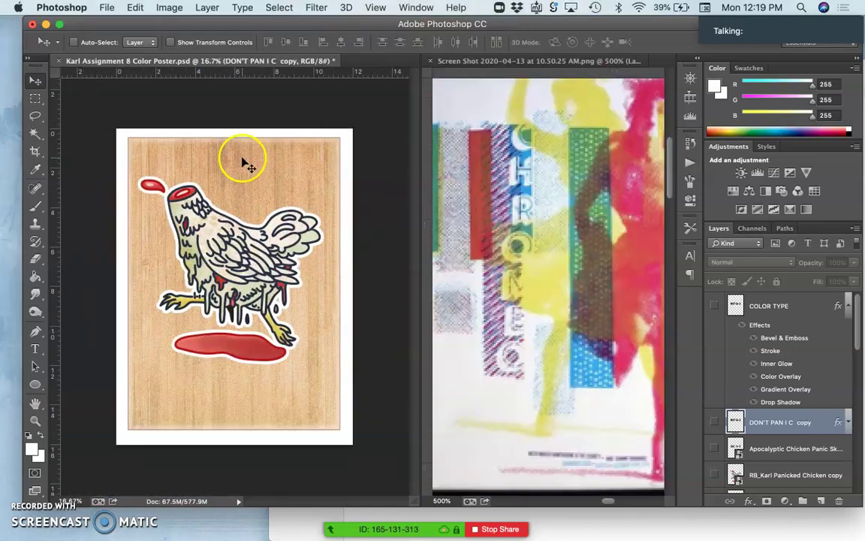
{"action": "left_click", "coordinate": [786, 311]}
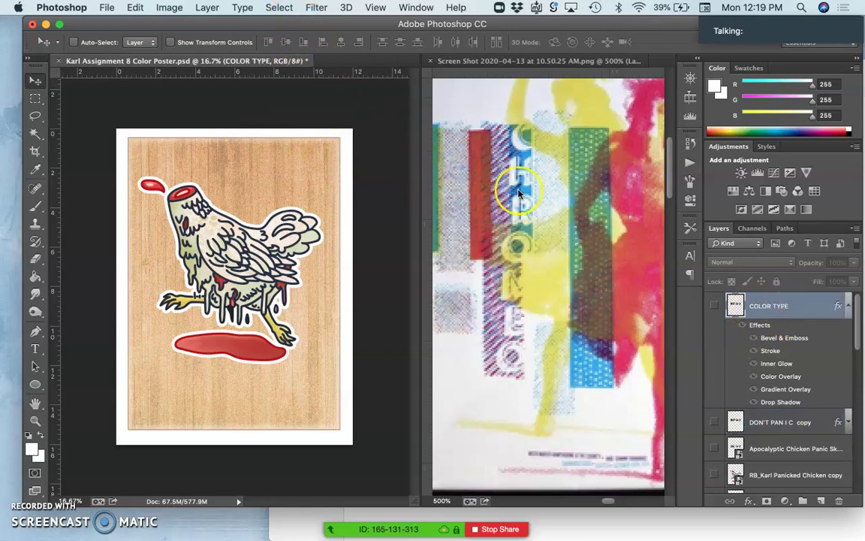
Step: Save a copy of the poster with its name ending in 'Color Separation.psd'
{"action": "left_click", "coordinate": [208, 7]}
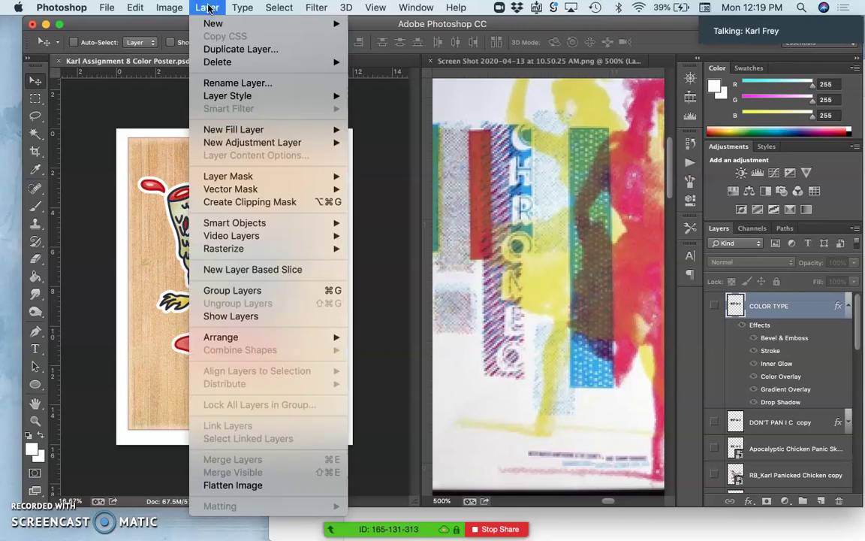
{"action": "left_click", "coordinate": [126, 97]}
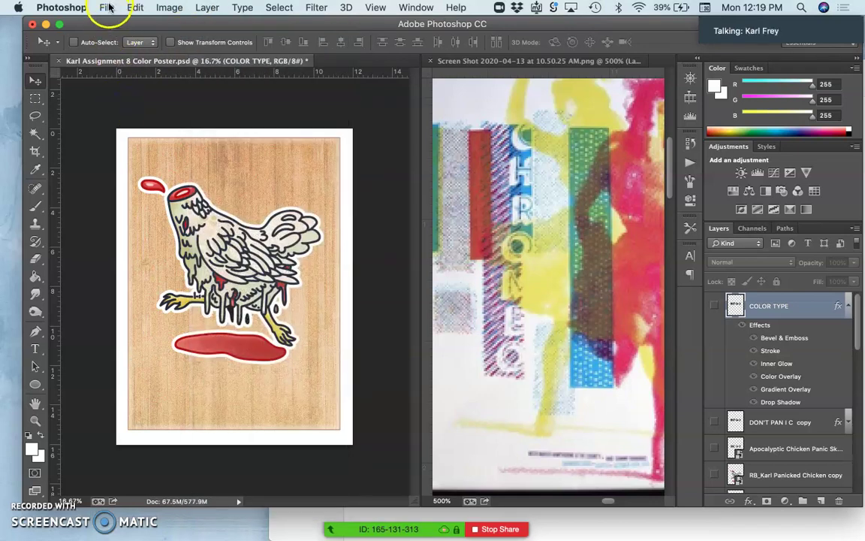
{"action": "left_click", "coordinate": [108, 8]}
{"action": "left_click", "coordinate": [124, 158]}
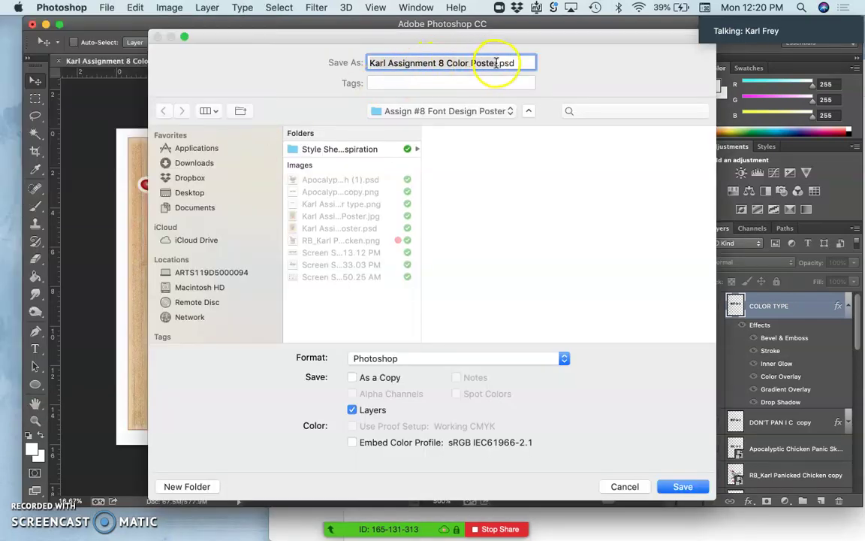
{"action": "left_click", "coordinate": [497, 63]}
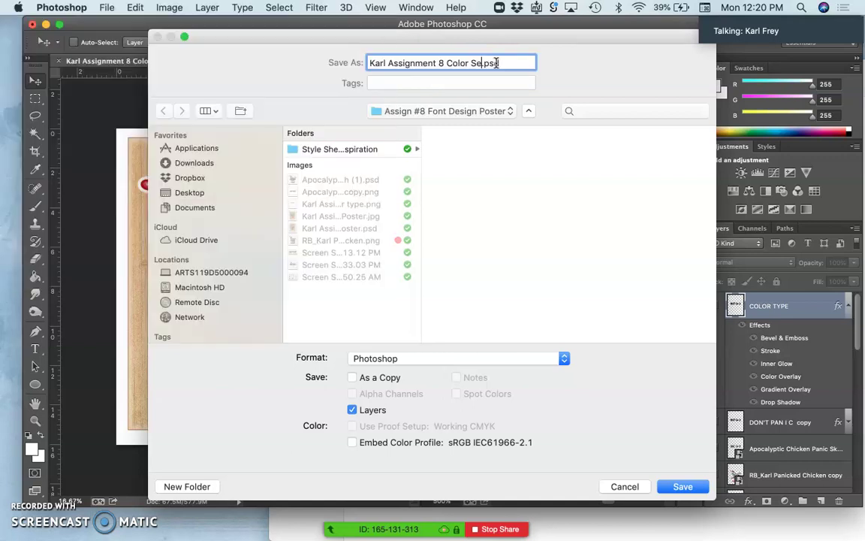
{"action": "left_click", "coordinate": [678, 486]}
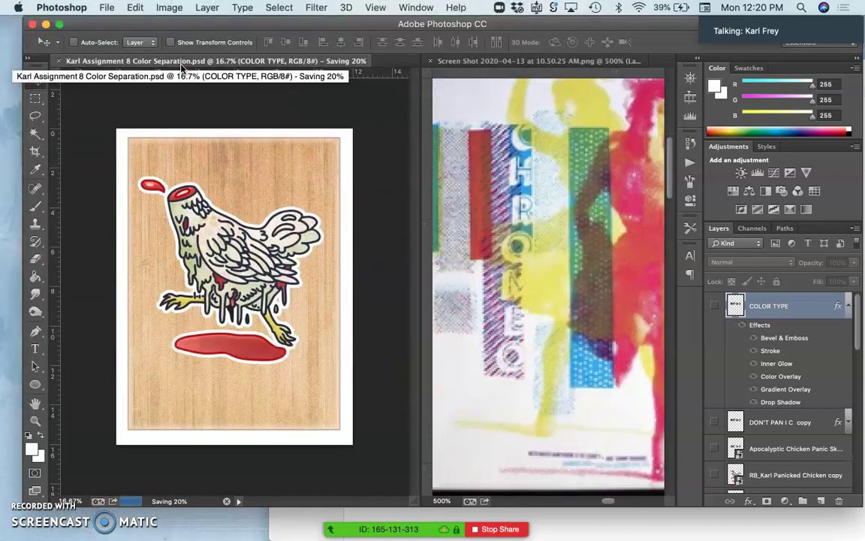
{"action": "left_click_drag", "start_coordinate": [178, 67], "coordinate": [220, 98]}
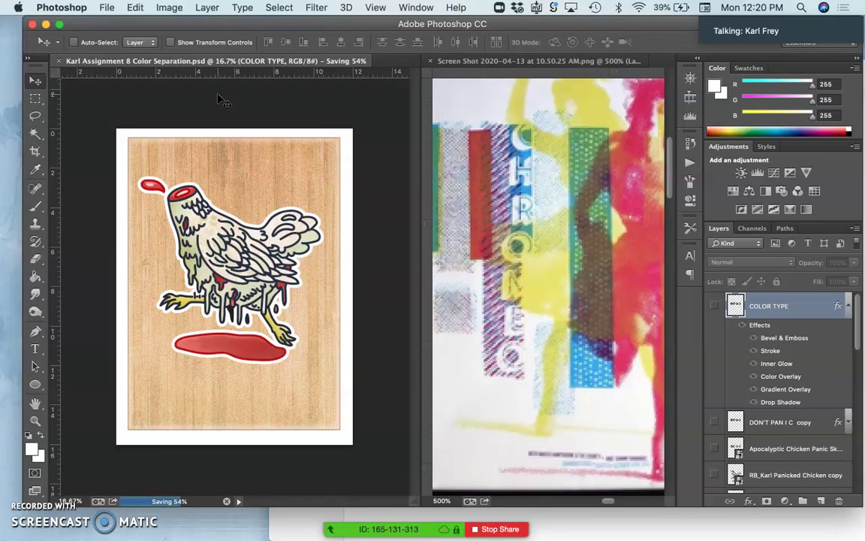
{"action": "left_click_drag", "start_coordinate": [223, 101], "coordinate": [269, 23]}
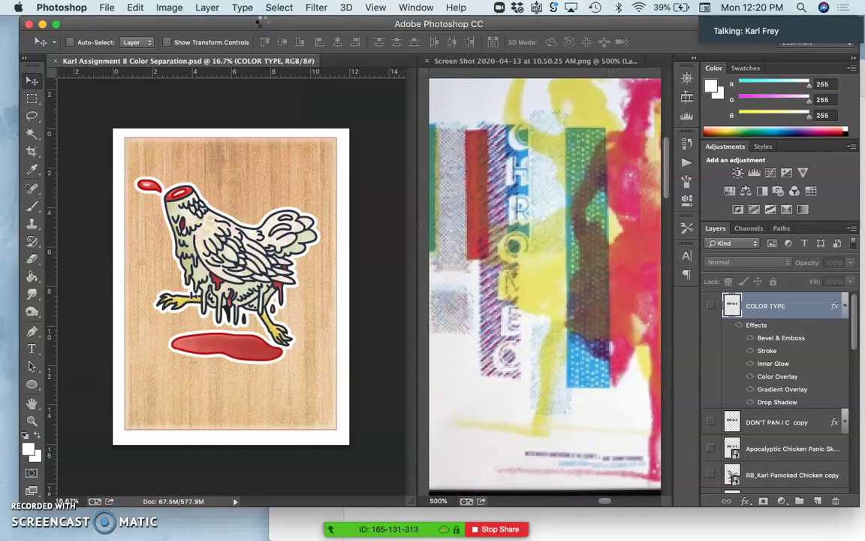
Step: Flatten the poster, discarding hidden layers, and show the Channels panel
{"action": "left_click", "coordinate": [208, 9]}
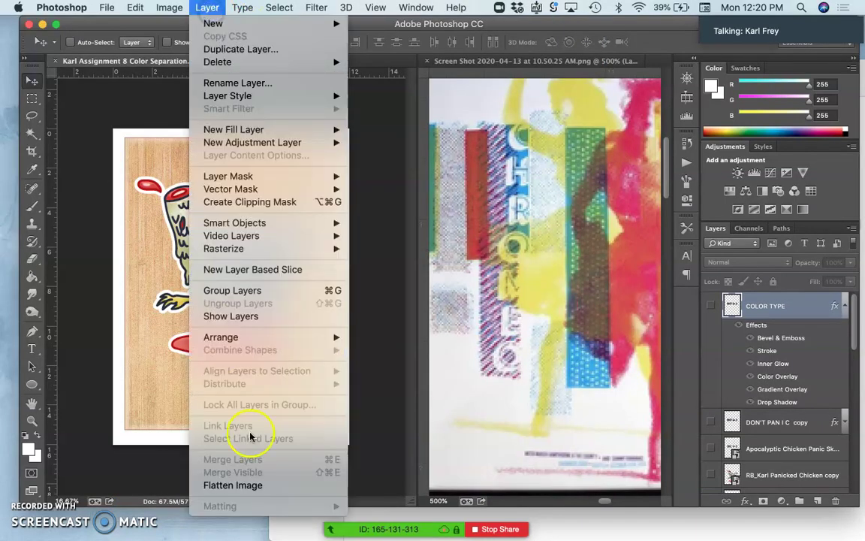
{"action": "left_click", "coordinate": [248, 479]}
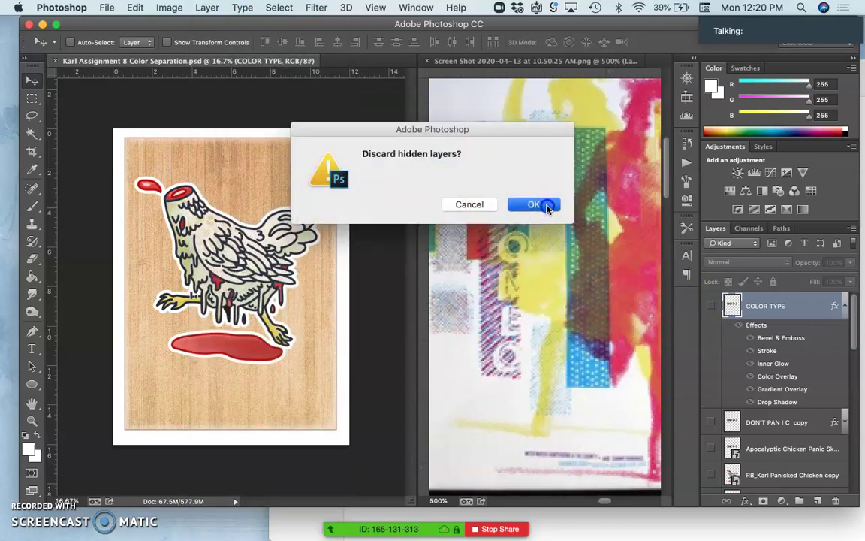
{"action": "left_click", "coordinate": [547, 208]}
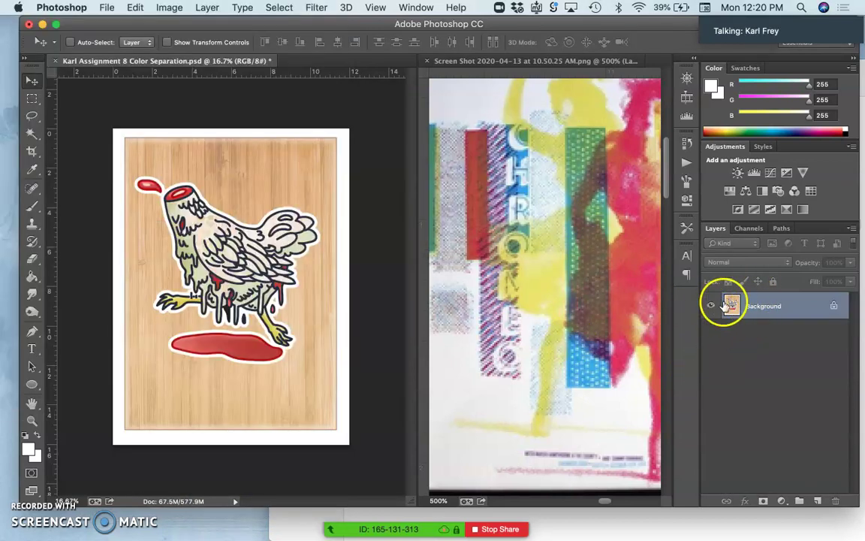
{"action": "left_click", "coordinate": [711, 305]}
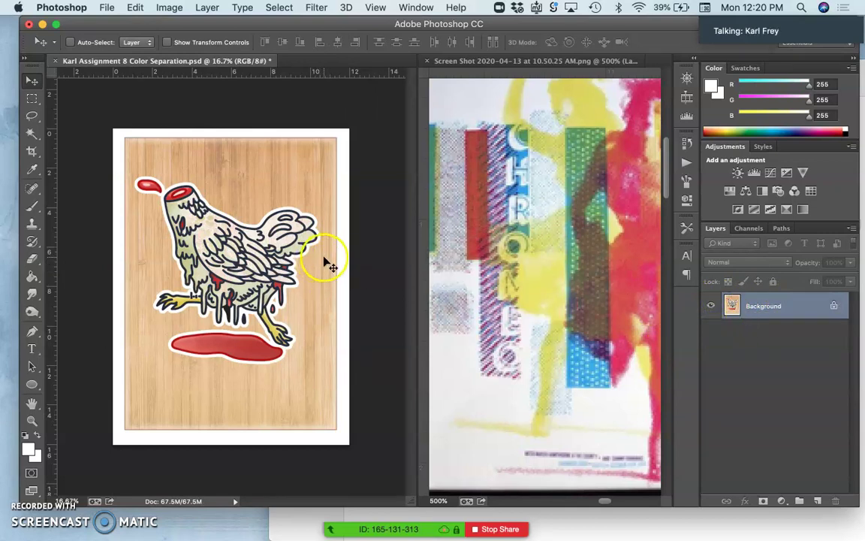
{"action": "left_click", "coordinate": [415, 8]}
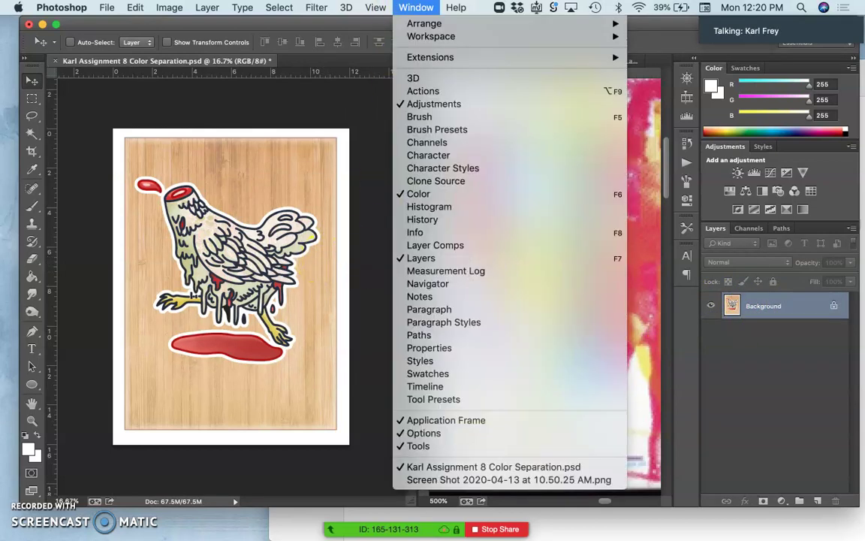
{"action": "left_click", "coordinate": [411, 145]}
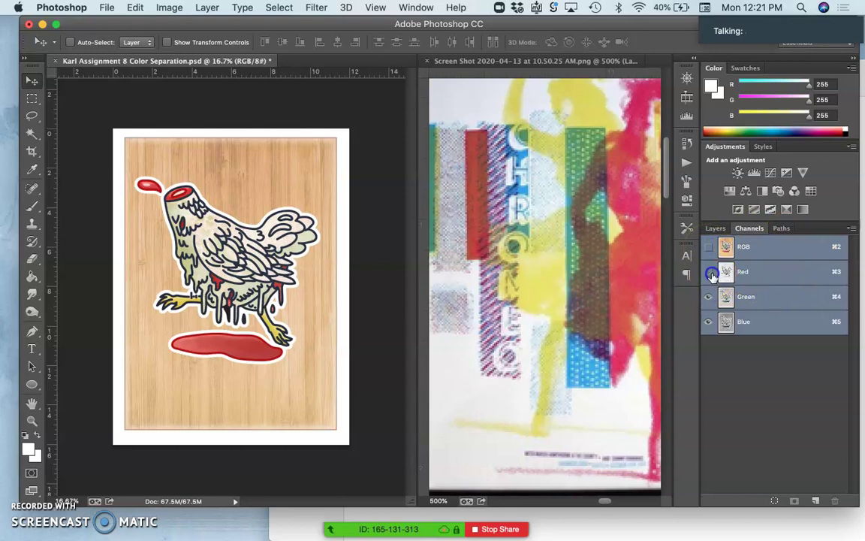
Step: Hide the Red and Green channels so only the Blue plate shows, zoomed to 50%
{"action": "left_click", "coordinate": [708, 271]}
{"action": "left_click", "coordinate": [708, 297]}
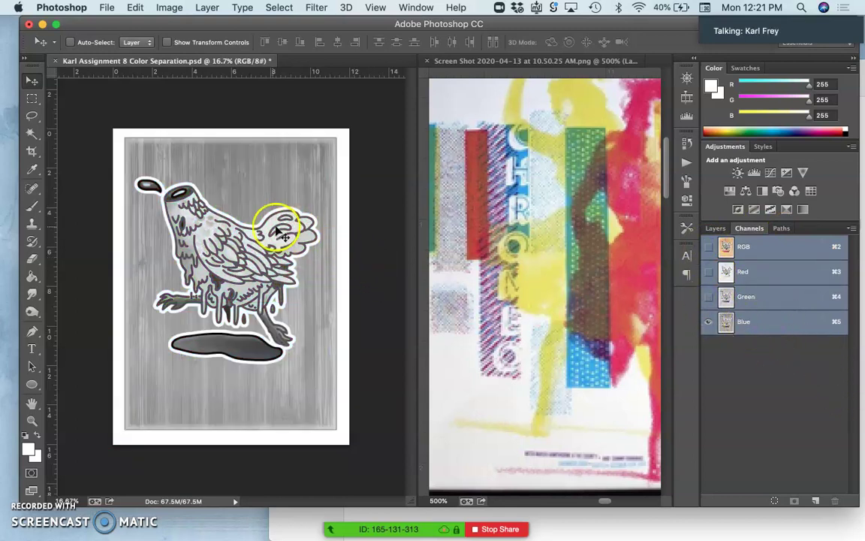
{"action": "key", "text": "super+equal"}
{"action": "key", "text": "super+equal"}
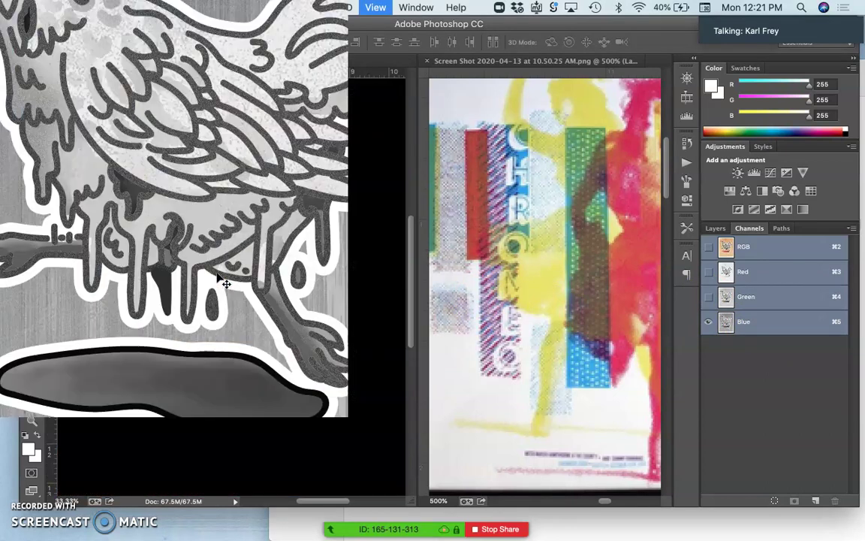
{"action": "left_click", "coordinate": [213, 263]}
Step: Pan across the grayscale Blue plate to inspect the chicken artwork
{"action": "scroll", "coordinate": [217, 272], "scroll_direction": "up", "scroll_amount": 3}
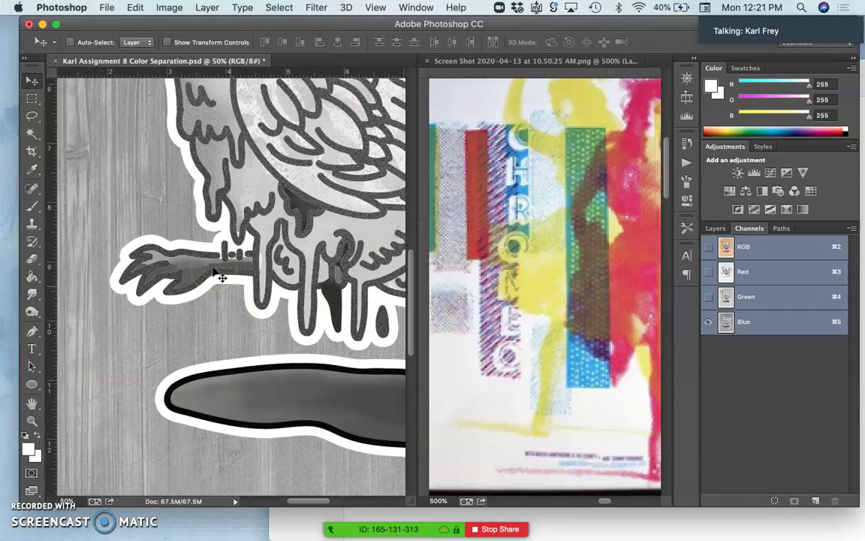
{"action": "scroll", "coordinate": [218, 277], "scroll_direction": "up", "scroll_amount": 10}
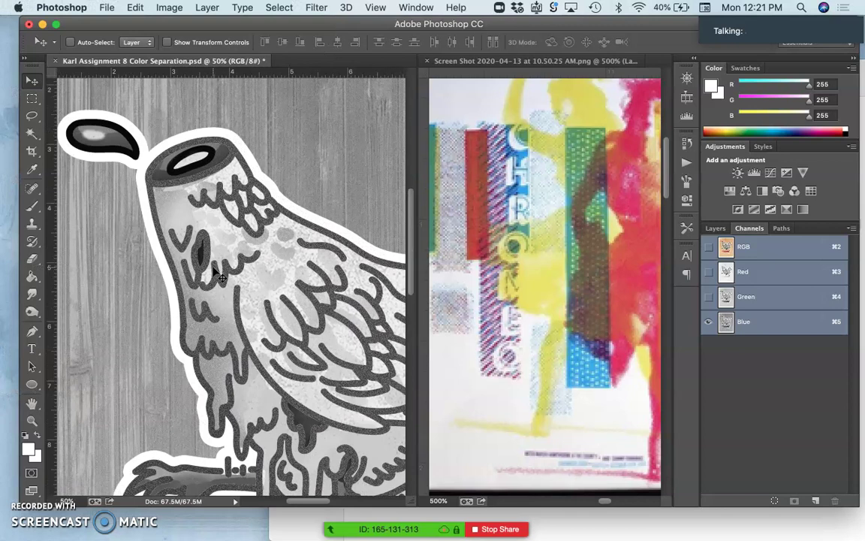
{"action": "scroll", "coordinate": [217, 275], "scroll_direction": "up", "scroll_amount": 3}
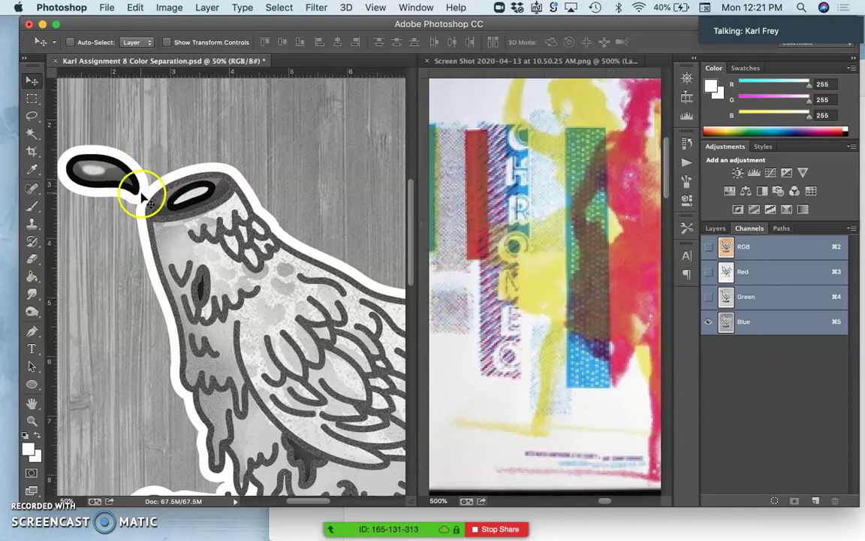
{"action": "scroll", "coordinate": [148, 208], "scroll_direction": "down", "scroll_amount": 10}
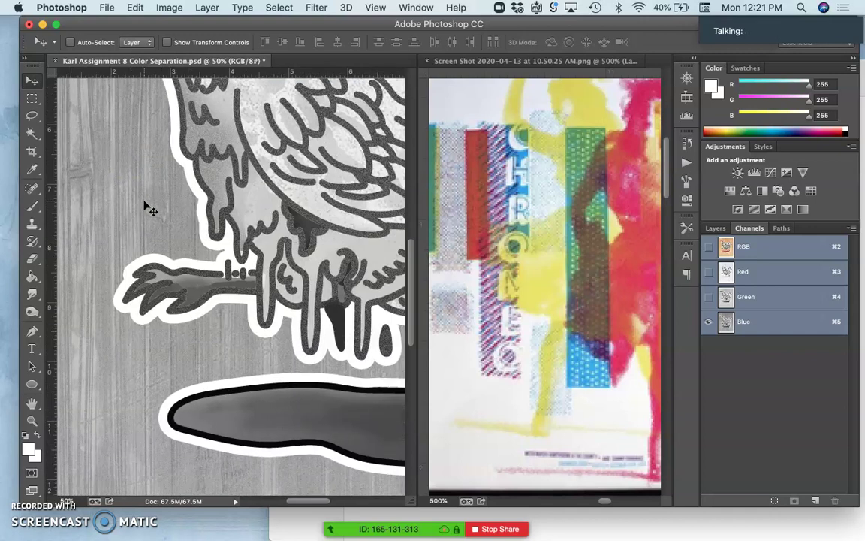
{"action": "scroll", "coordinate": [148, 209], "scroll_direction": "down", "scroll_amount": 5}
{"action": "scroll", "coordinate": [148, 209], "scroll_direction": "right", "scroll_amount": 8}
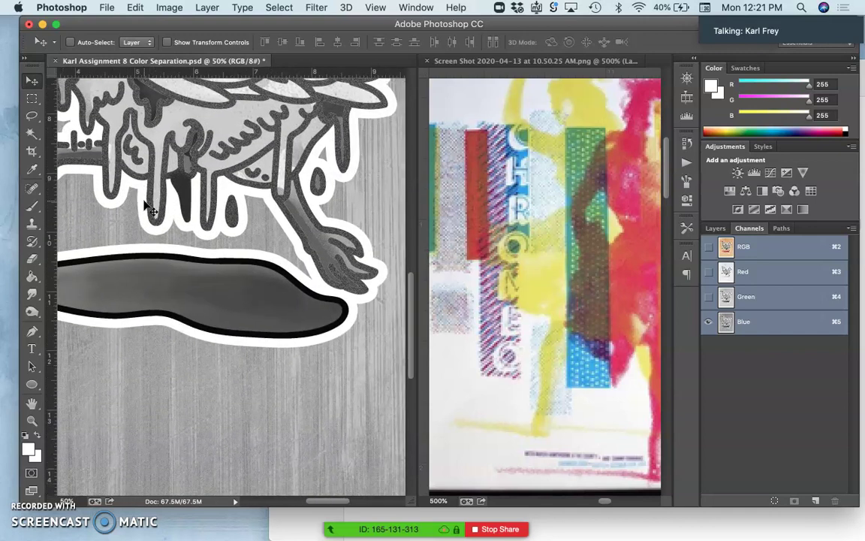
{"action": "scroll", "coordinate": [148, 209], "scroll_direction": "up", "scroll_amount": 10}
{"action": "scroll", "coordinate": [148, 209], "scroll_direction": "left", "scroll_amount": 5}
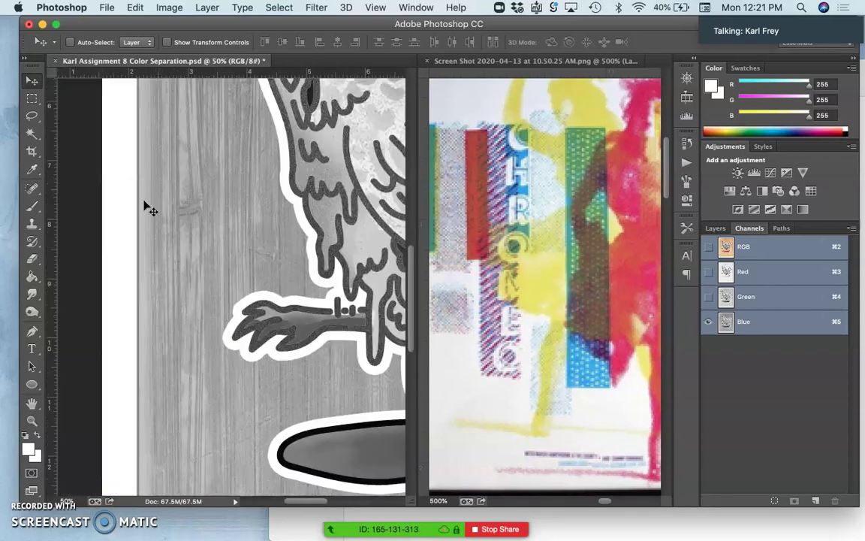
{"action": "scroll", "coordinate": [148, 209], "scroll_direction": "right", "scroll_amount": 5}
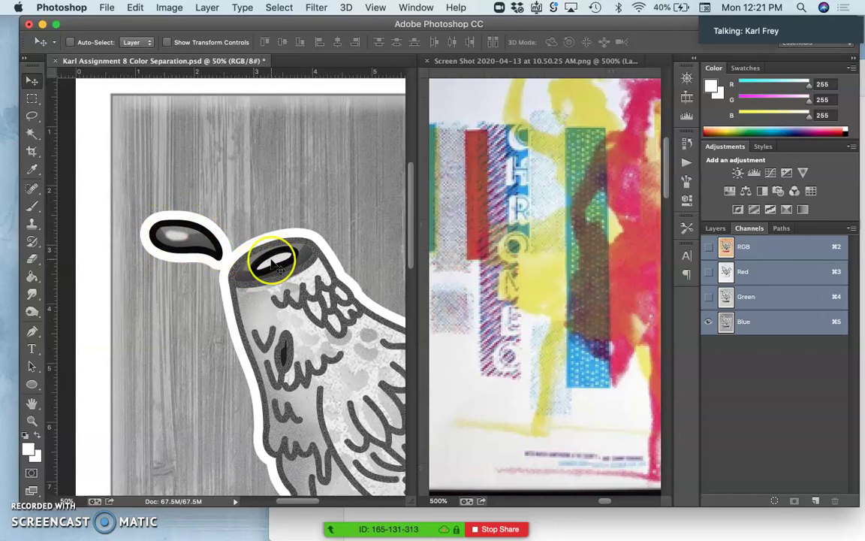
{"action": "scroll", "coordinate": [271, 259], "scroll_direction": "down", "scroll_amount": 6}
{"action": "scroll", "coordinate": [270, 259], "scroll_direction": "right", "scroll_amount": 1}
{"action": "scroll", "coordinate": [273, 267], "scroll_direction": "down", "scroll_amount": 15}
{"action": "scroll", "coordinate": [272, 267], "scroll_direction": "right", "scroll_amount": 10}
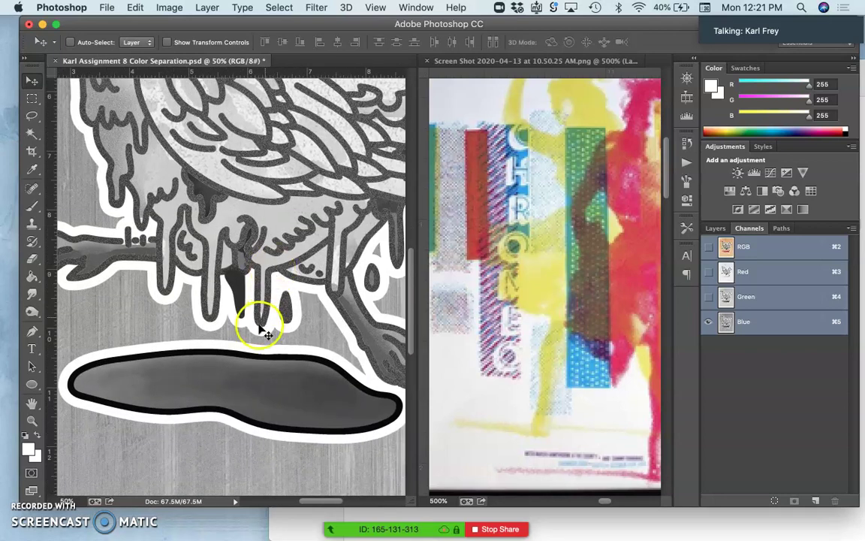
{"action": "scroll", "coordinate": [323, 386], "scroll_direction": "down", "scroll_amount": 12}
{"action": "scroll", "coordinate": [323, 386], "scroll_direction": "right", "scroll_amount": 6}
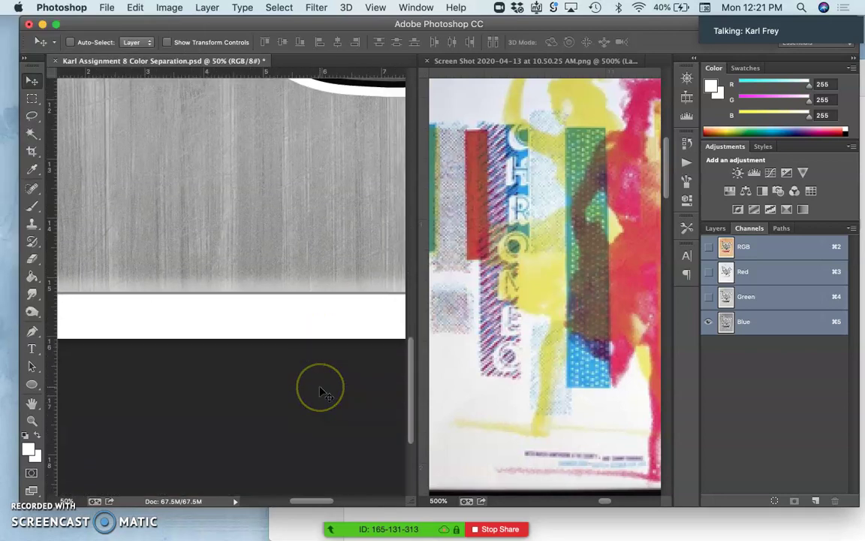
{"action": "scroll", "coordinate": [323, 386], "scroll_direction": "up", "scroll_amount": 6}
{"action": "scroll", "coordinate": [323, 392], "scroll_direction": "up", "scroll_amount": 15}
{"action": "scroll", "coordinate": [323, 392], "scroll_direction": "left", "scroll_amount": 10}
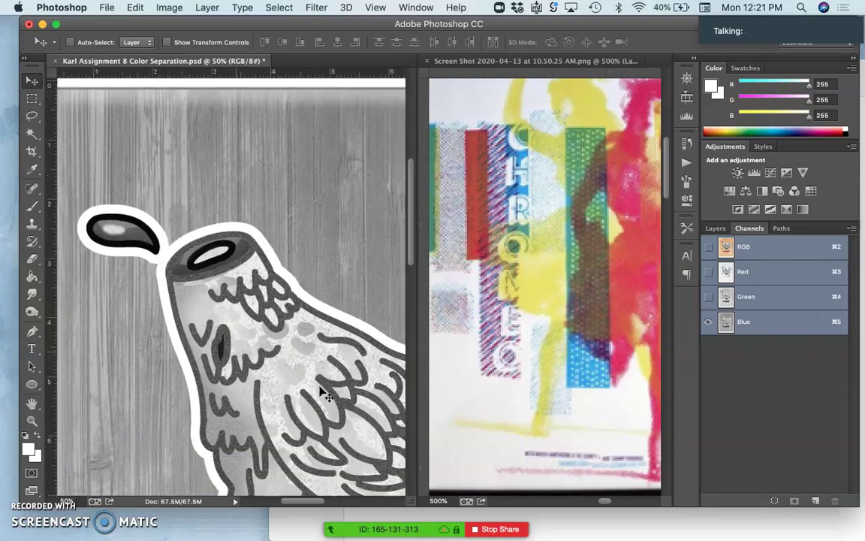
Step: Switch the preview to the Red channel alone in grayscale
{"action": "scroll", "coordinate": [324, 393], "scroll_direction": "down", "scroll_amount": 4}
{"action": "scroll", "coordinate": [325, 394], "scroll_direction": "down", "scroll_amount": 2}
{"action": "scroll", "coordinate": [324, 393], "scroll_direction": "left", "scroll_amount": 2}
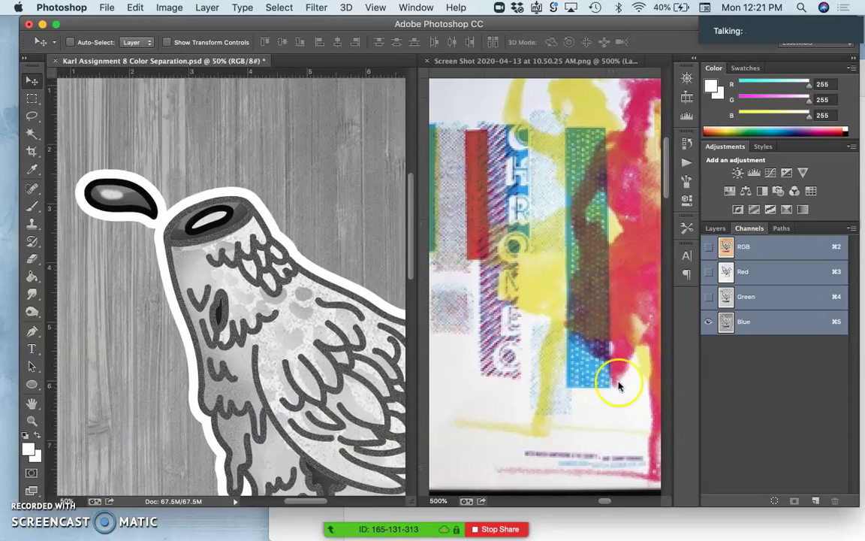
{"action": "left_click", "coordinate": [708, 272]}
{"action": "left_click", "coordinate": [709, 323]}
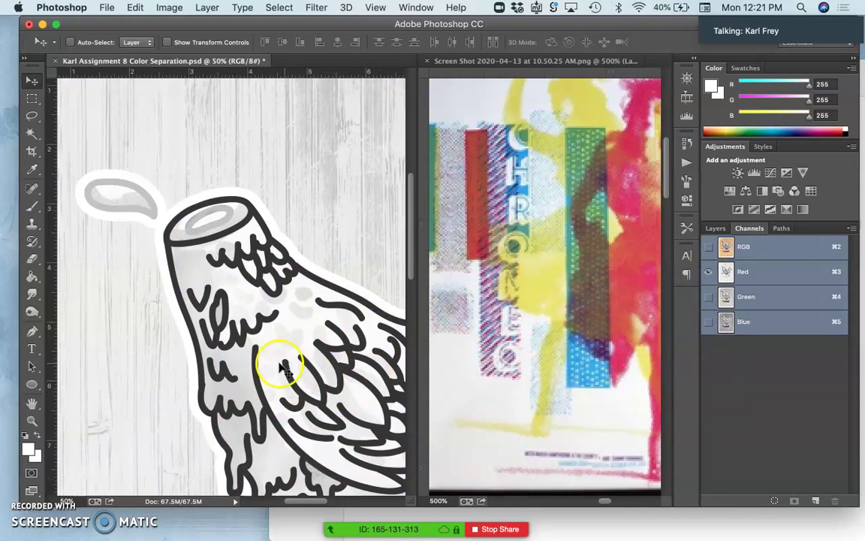
Step: Pan around the Red-only grayscale plate to inspect the artwork
{"action": "scroll", "coordinate": [239, 344], "scroll_direction": "down", "scroll_amount": 2}
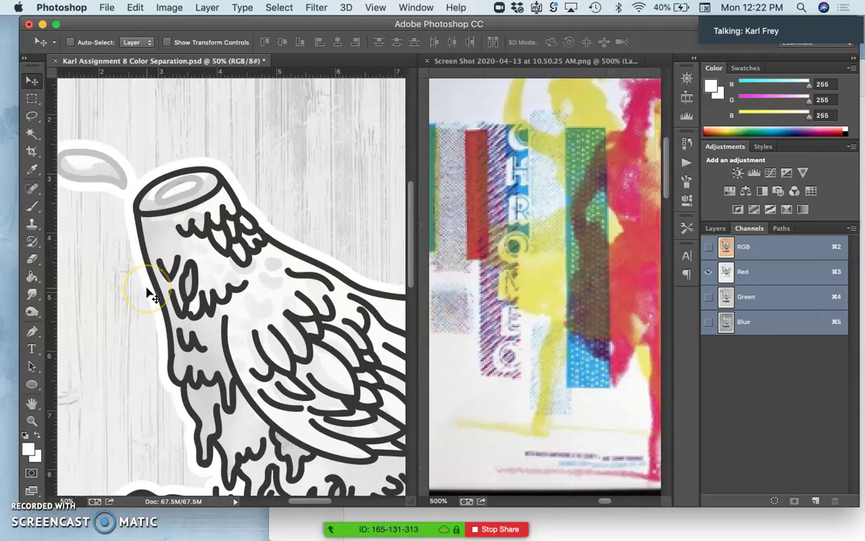
{"action": "scroll", "coordinate": [151, 295], "scroll_direction": "down", "scroll_amount": 10}
{"action": "scroll", "coordinate": [150, 295], "scroll_direction": "right", "scroll_amount": 3}
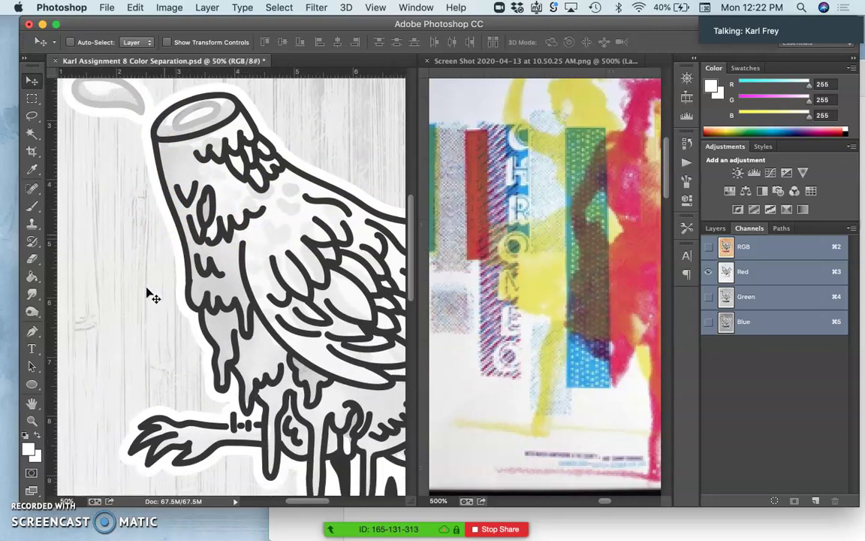
{"action": "scroll", "coordinate": [150, 295], "scroll_direction": "down", "scroll_amount": 12}
{"action": "scroll", "coordinate": [150, 296], "scroll_direction": "right", "scroll_amount": 2}
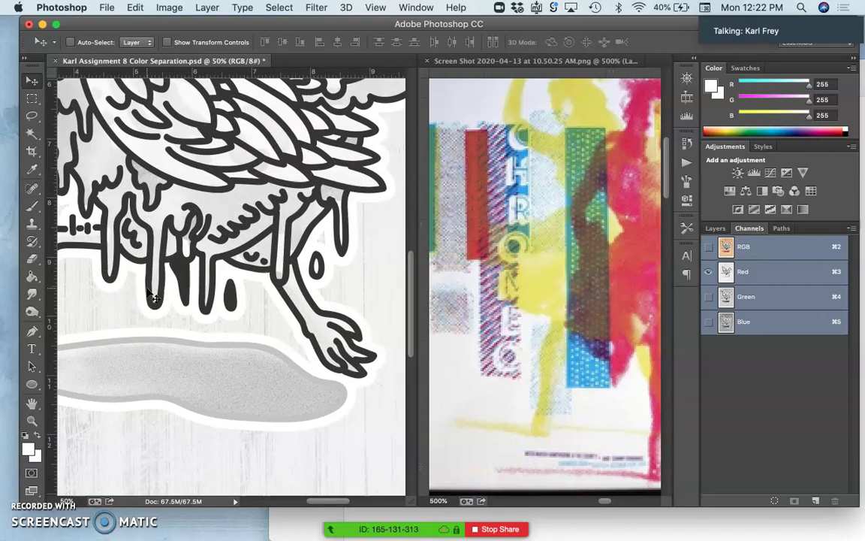
{"action": "scroll", "coordinate": [151, 295], "scroll_direction": "up", "scroll_amount": 16}
{"action": "scroll", "coordinate": [150, 295], "scroll_direction": "up", "scroll_amount": 10}
{"action": "scroll", "coordinate": [150, 295], "scroll_direction": "left", "scroll_amount": 4}
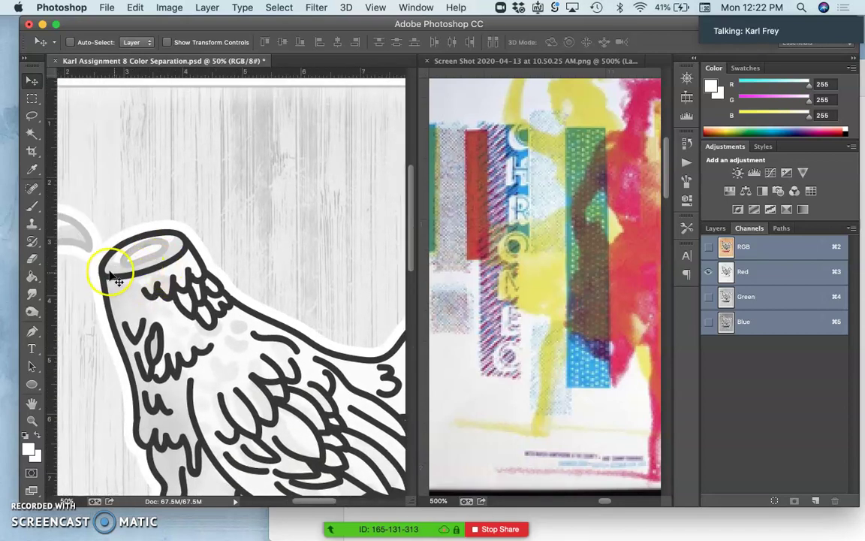
{"action": "scroll", "coordinate": [111, 276], "scroll_direction": "up", "scroll_amount": 6}
{"action": "scroll", "coordinate": [132, 366], "scroll_direction": "left", "scroll_amount": 3}
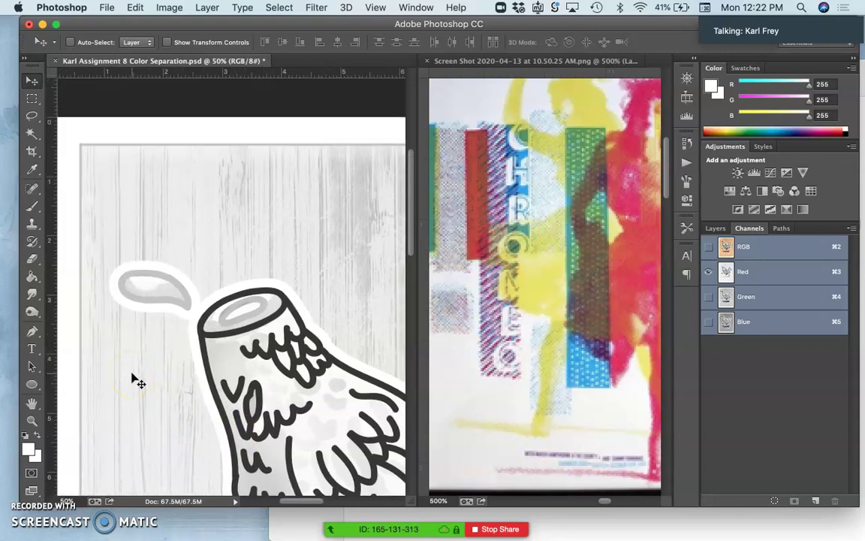
{"action": "scroll", "coordinate": [134, 379], "scroll_direction": "right", "scroll_amount": 6}
{"action": "scroll", "coordinate": [134, 380], "scroll_direction": "down", "scroll_amount": 14}
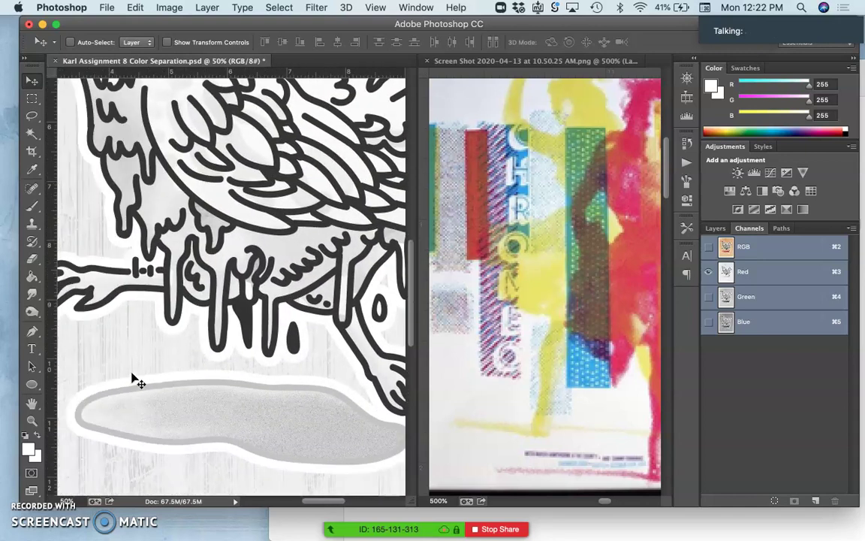
{"action": "scroll", "coordinate": [131, 380], "scroll_direction": "left", "scroll_amount": 4}
{"action": "scroll", "coordinate": [132, 379], "scroll_direction": "up", "scroll_amount": 12}
{"action": "left_click", "coordinate": [662, 282]}
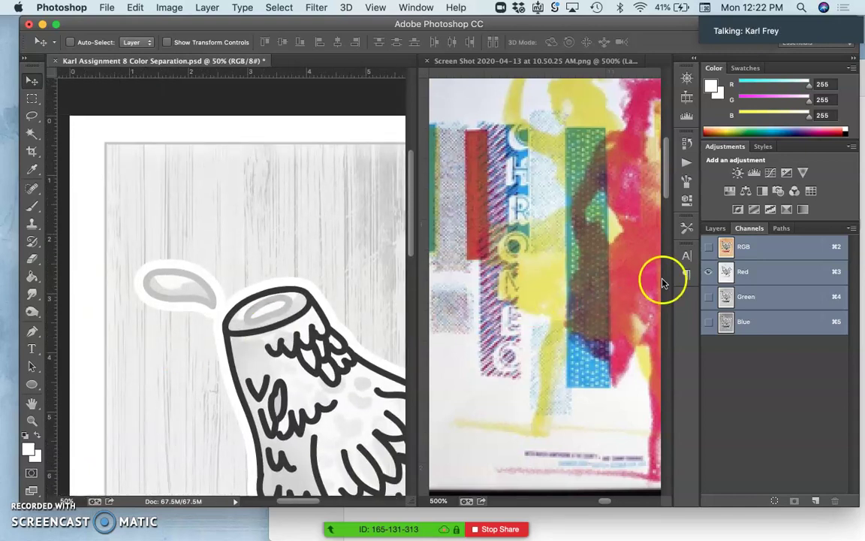
Step: Preview Blue alone, then restore Red so Red and Blue display together in magenta
{"action": "left_click", "coordinate": [708, 323]}
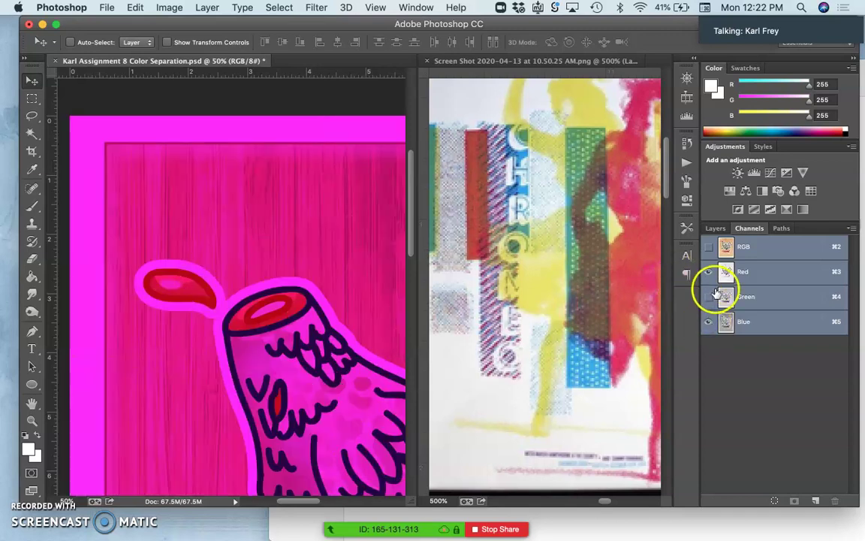
{"action": "left_click", "coordinate": [708, 272]}
{"action": "scroll", "coordinate": [227, 306], "scroll_direction": "up", "scroll_amount": 3}
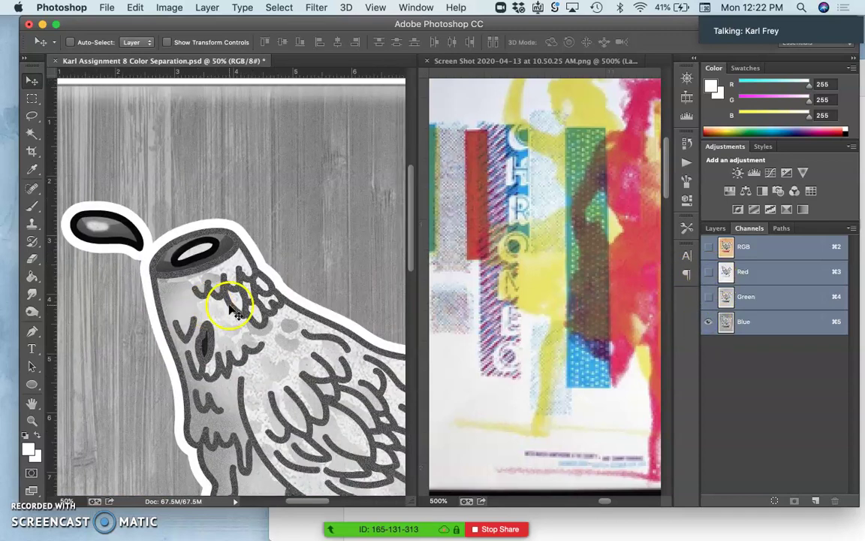
{"action": "left_click", "coordinate": [709, 272]}
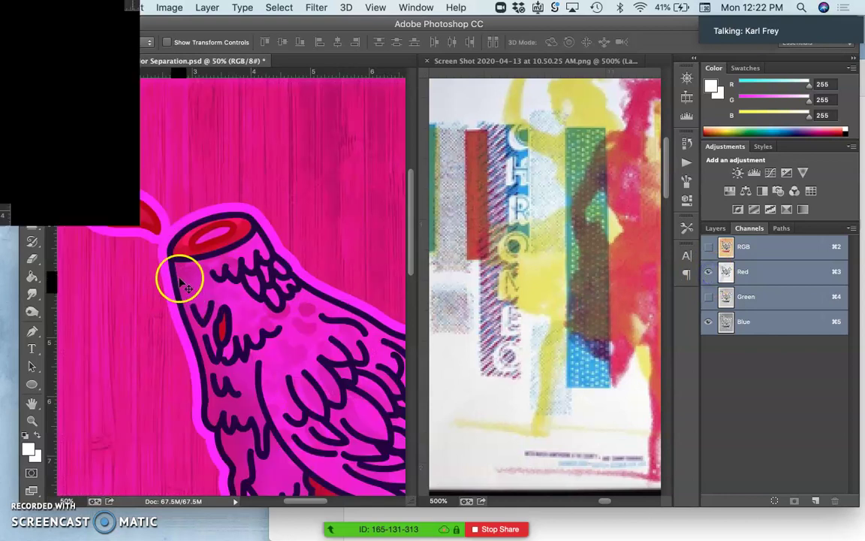
Step: Pan across the magenta Red-plus-Blue composite and zoom out to 16.7%
{"action": "scroll", "coordinate": [223, 292], "scroll_direction": "down", "scroll_amount": 10}
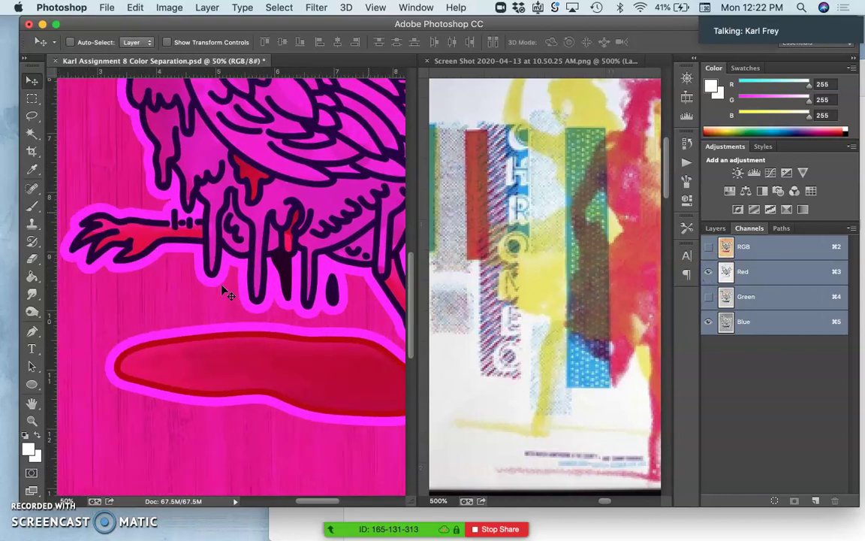
{"action": "scroll", "coordinate": [223, 290], "scroll_direction": "right", "scroll_amount": 3}
{"action": "left_click", "coordinate": [266, 340]}
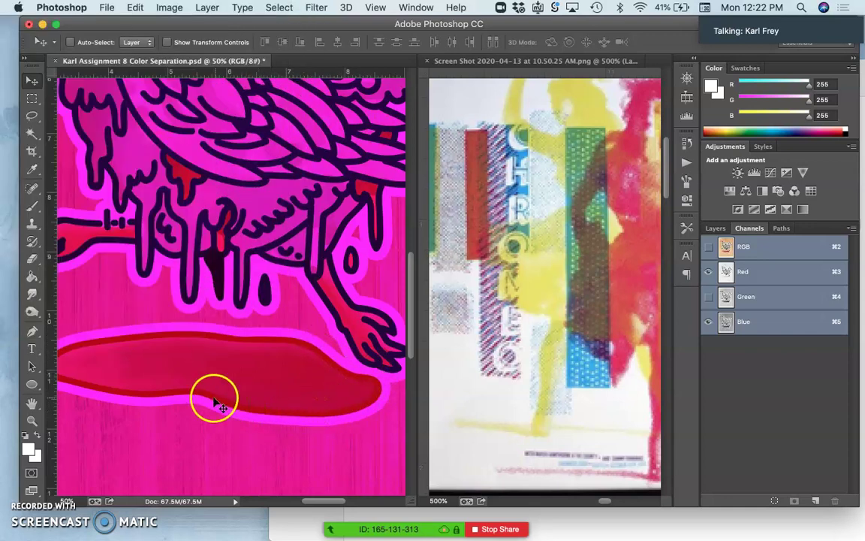
{"action": "scroll", "coordinate": [165, 403], "scroll_direction": "up", "scroll_amount": 2}
{"action": "scroll", "coordinate": [165, 403], "scroll_direction": "left", "scroll_amount": 3}
{"action": "scroll", "coordinate": [165, 403], "scroll_direction": "up", "scroll_amount": 6}
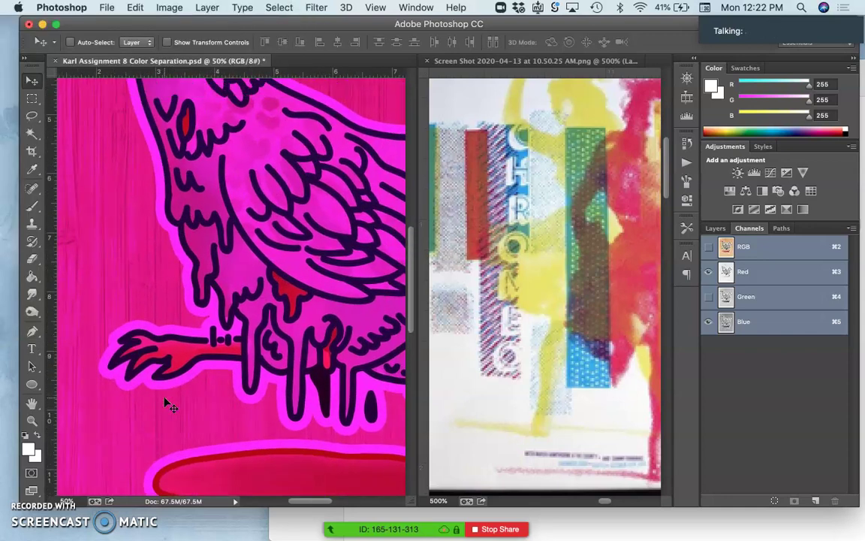
{"action": "scroll", "coordinate": [165, 403], "scroll_direction": "left", "scroll_amount": 3}
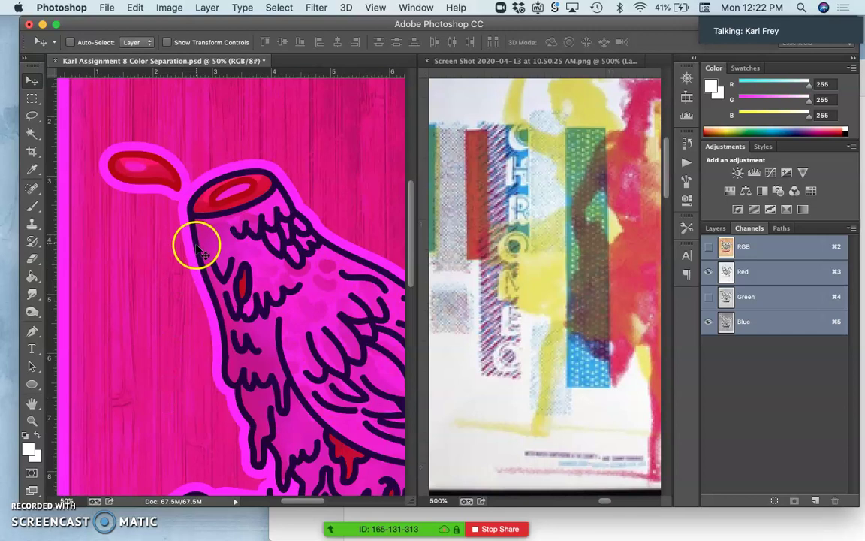
{"action": "scroll", "coordinate": [214, 308], "scroll_direction": "right", "scroll_amount": 3}
{"action": "scroll", "coordinate": [214, 308], "scroll_direction": "down", "scroll_amount": 1}
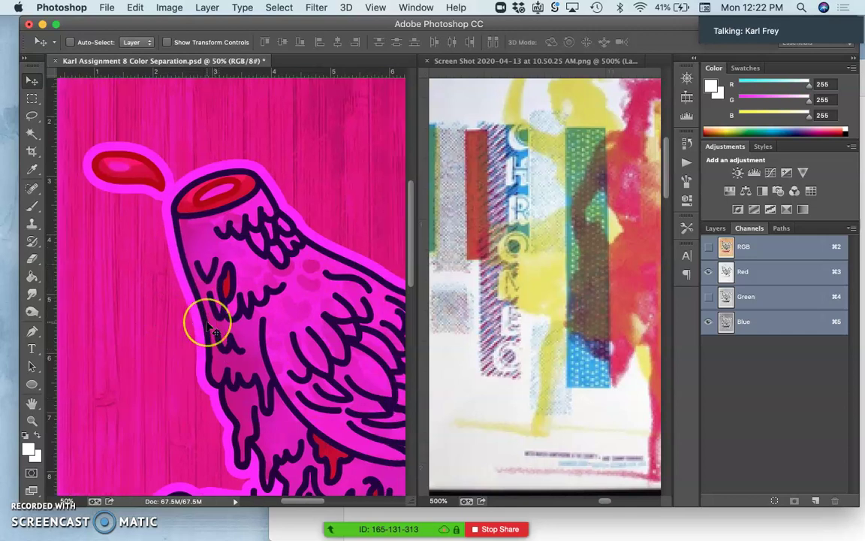
{"action": "key", "text": "super+minus"}
{"action": "key", "text": "super+minus"}
{"action": "key", "text": "super+minus"}
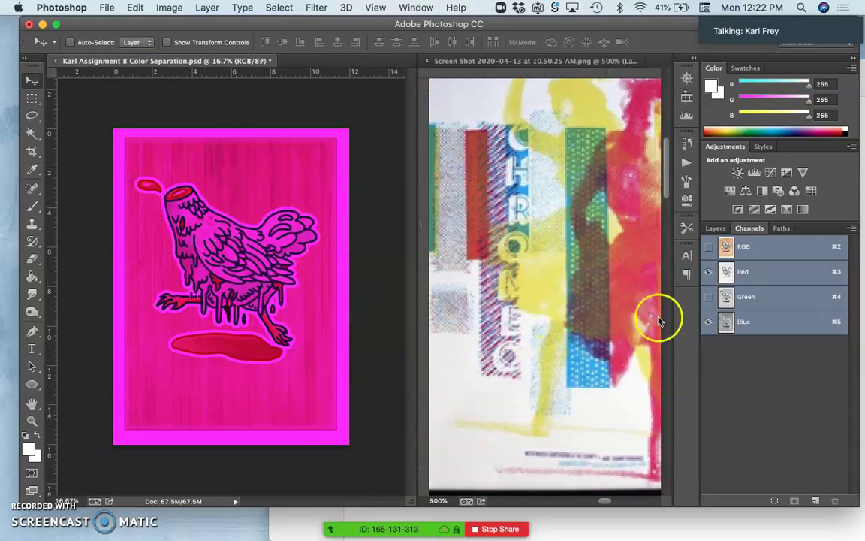
Step: Show only the Green channel and zoom in to 66.7%
{"action": "left_click", "coordinate": [709, 298]}
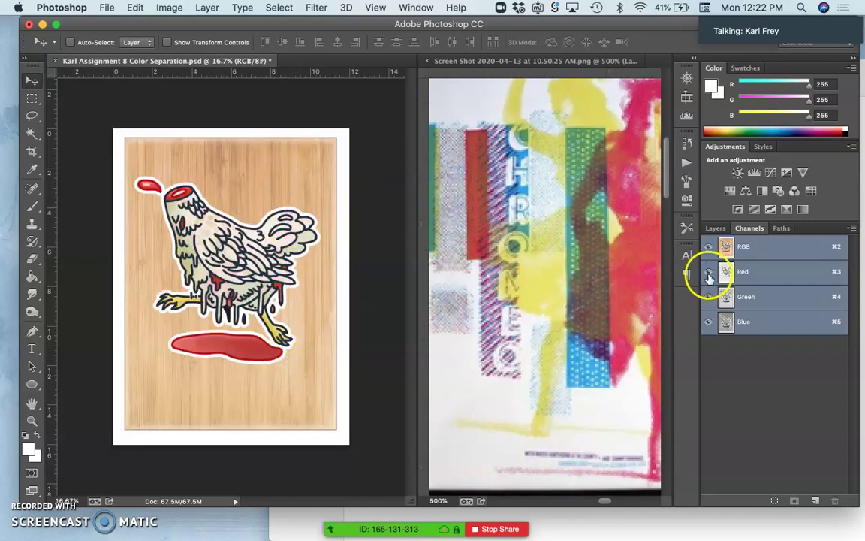
{"action": "left_click", "coordinate": [709, 272]}
{"action": "left_click", "coordinate": [721, 297]}
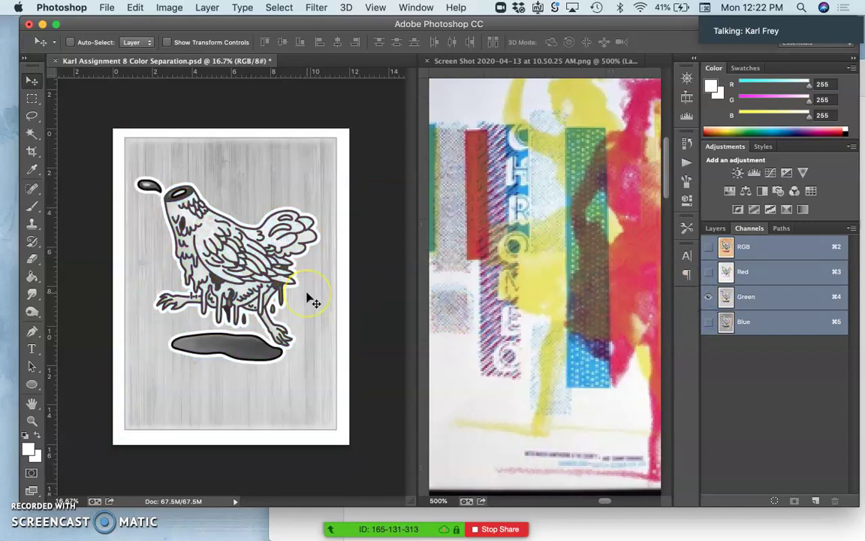
{"action": "key", "text": "super+equal"}
{"action": "key", "text": "super+equal"}
{"action": "key", "text": "super+equal"}
{"action": "key", "text": "super+equal"}
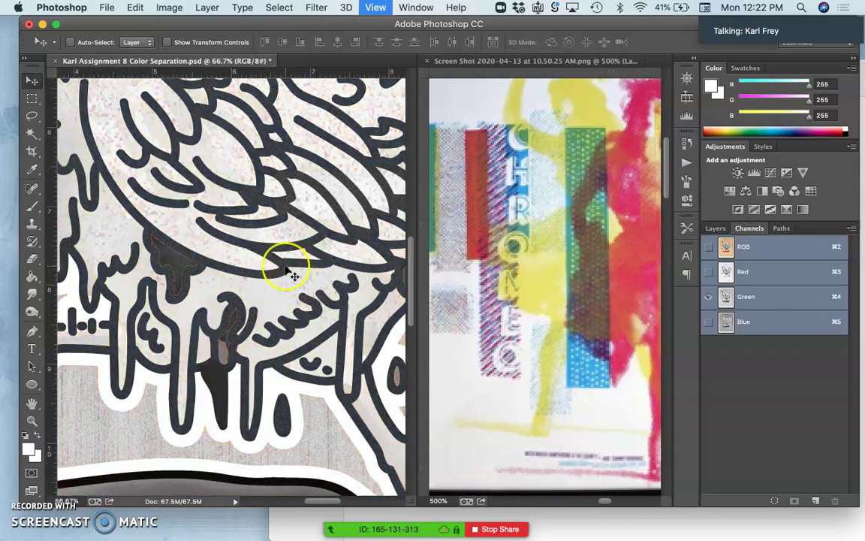
Step: Pan across the grayscale Green plate, then zoom out to the whole poster
{"action": "scroll", "coordinate": [287, 272], "scroll_direction": "up", "scroll_amount": 15}
{"action": "scroll", "coordinate": [287, 272], "scroll_direction": "left", "scroll_amount": 5}
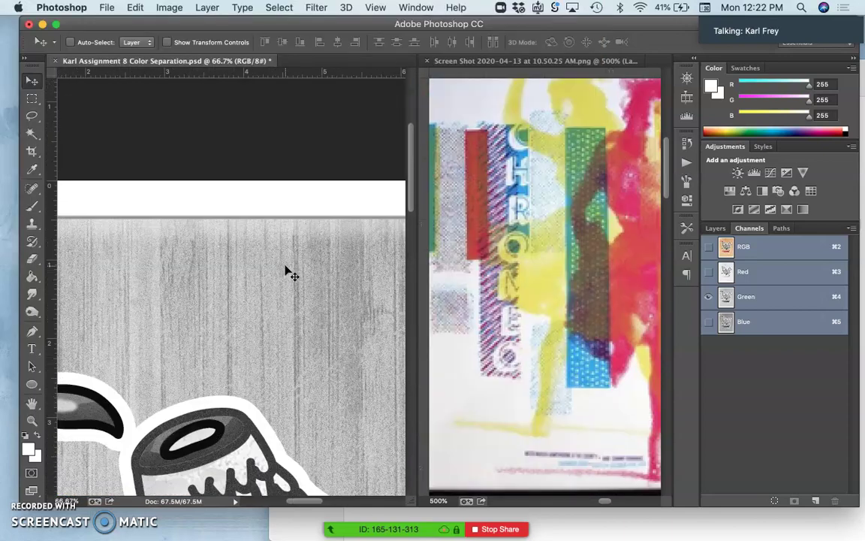
{"action": "scroll", "coordinate": [224, 223], "scroll_direction": "down", "scroll_amount": 10}
{"action": "scroll", "coordinate": [224, 222], "scroll_direction": "left", "scroll_amount": 5}
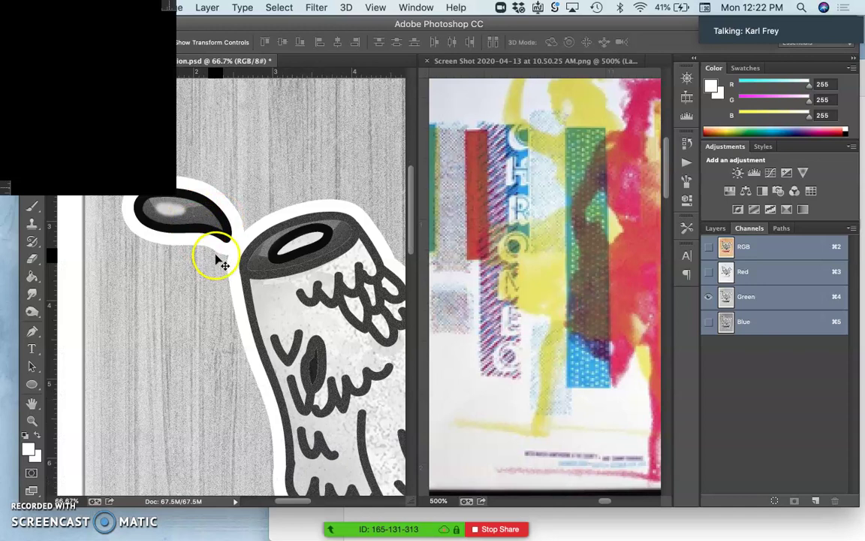
{"action": "scroll", "coordinate": [222, 263], "scroll_direction": "down", "scroll_amount": 20}
{"action": "scroll", "coordinate": [221, 263], "scroll_direction": "right", "scroll_amount": 7}
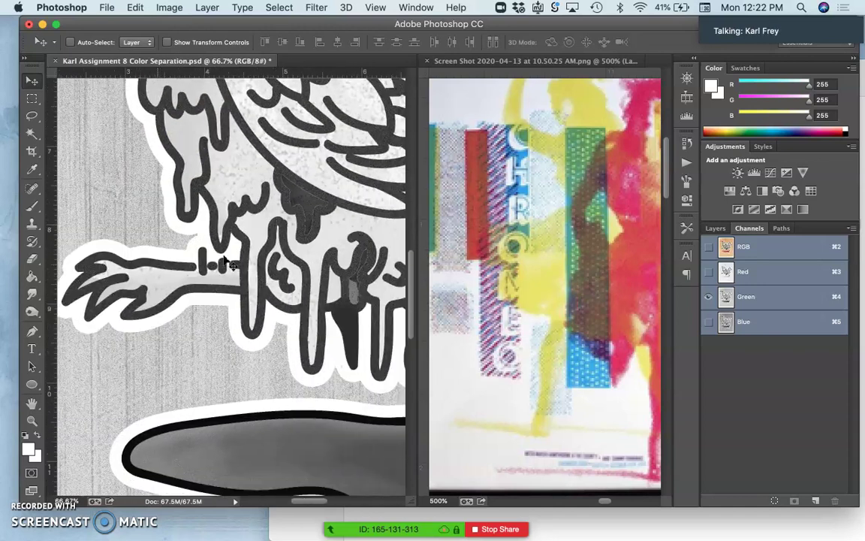
{"action": "scroll", "coordinate": [224, 259], "scroll_direction": "down", "scroll_amount": 6}
{"action": "scroll", "coordinate": [224, 259], "scroll_direction": "right", "scroll_amount": 12}
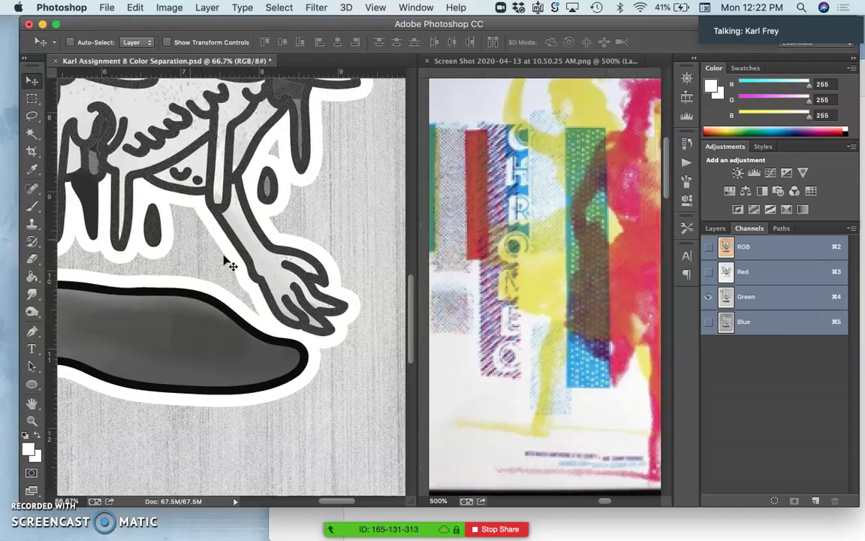
{"action": "scroll", "coordinate": [224, 259], "scroll_direction": "down", "scroll_amount": 2}
{"action": "scroll", "coordinate": [224, 259], "scroll_direction": "right", "scroll_amount": 2}
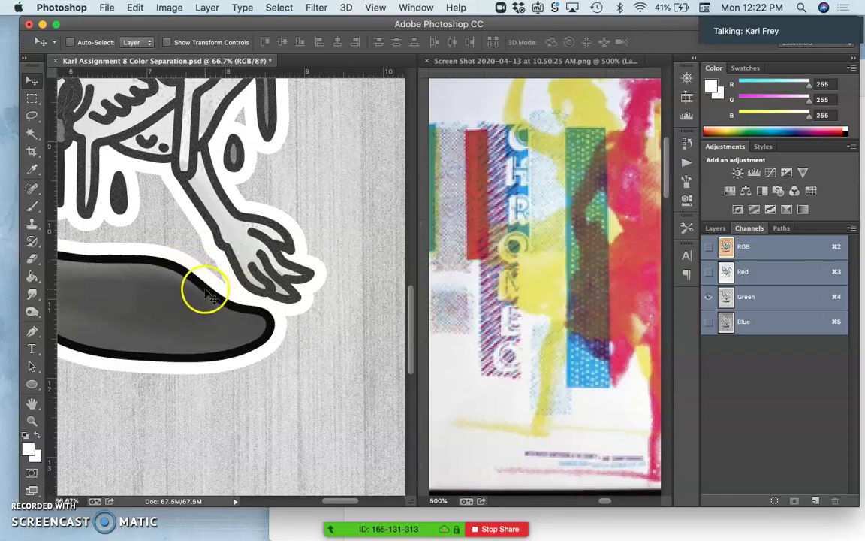
{"action": "scroll", "coordinate": [225, 299], "scroll_direction": "up", "scroll_amount": 20}
{"action": "scroll", "coordinate": [225, 299], "scroll_direction": "left", "scroll_amount": 20}
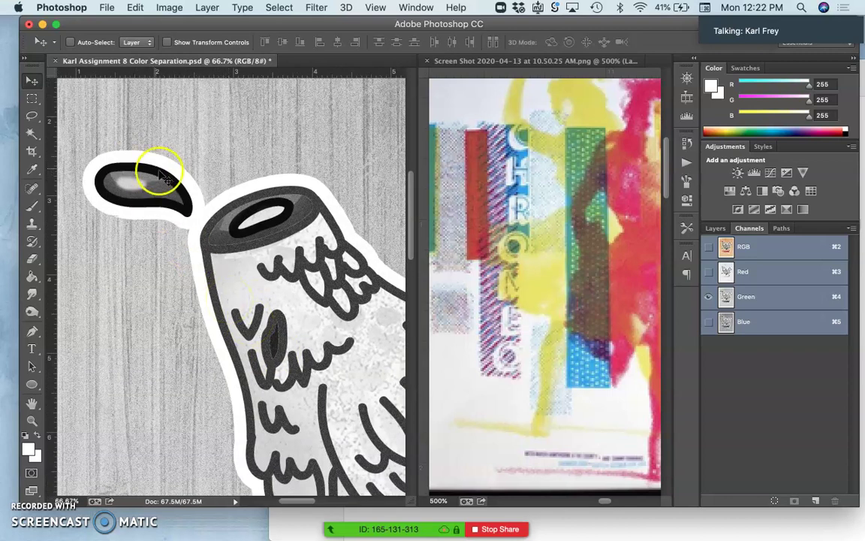
{"action": "scroll", "coordinate": [260, 219], "scroll_direction": "down", "scroll_amount": 12}
{"action": "scroll", "coordinate": [261, 219], "scroll_direction": "right", "scroll_amount": 9}
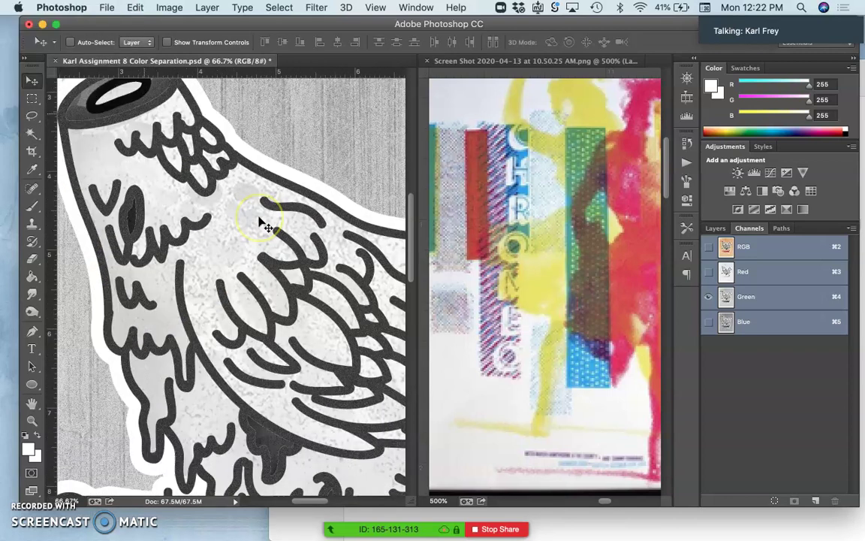
{"action": "scroll", "coordinate": [274, 280], "scroll_direction": "down", "scroll_amount": 20}
{"action": "scroll", "coordinate": [274, 280], "scroll_direction": "right", "scroll_amount": 8}
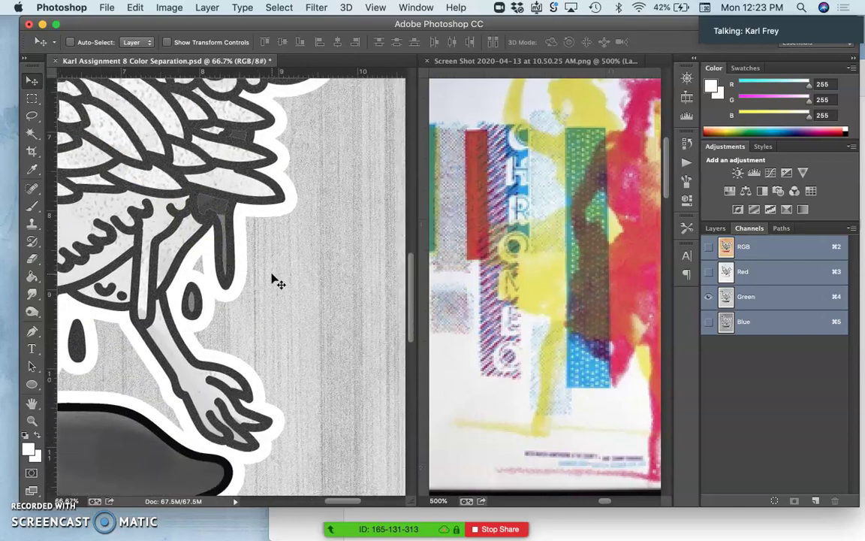
{"action": "scroll", "coordinate": [274, 279], "scroll_direction": "left", "scroll_amount": 19}
{"action": "scroll", "coordinate": [274, 279], "scroll_direction": "up", "scroll_amount": 17}
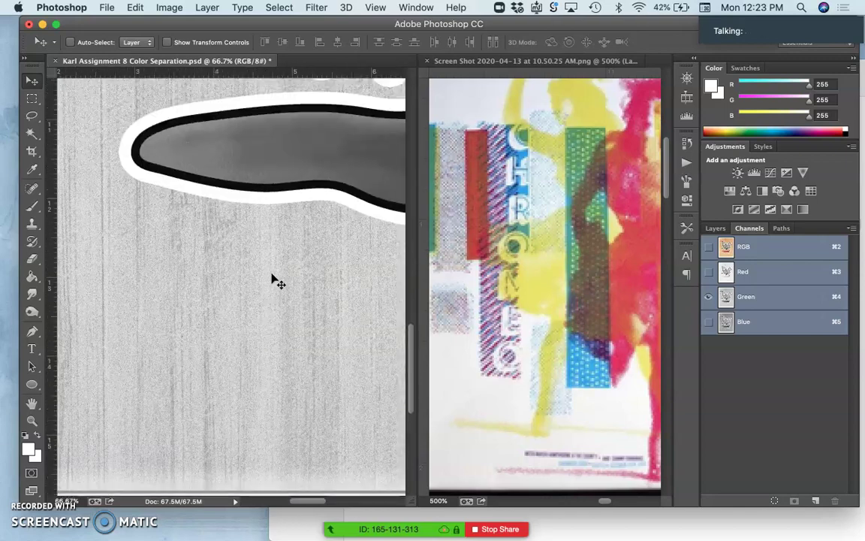
{"action": "scroll", "coordinate": [274, 279], "scroll_direction": "down", "scroll_amount": 5}
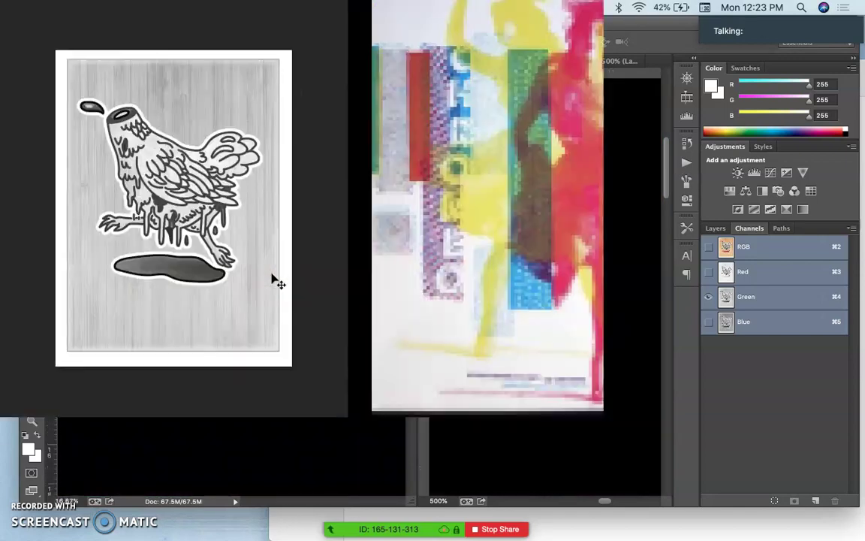
{"action": "left_click", "coordinate": [336, 262]}
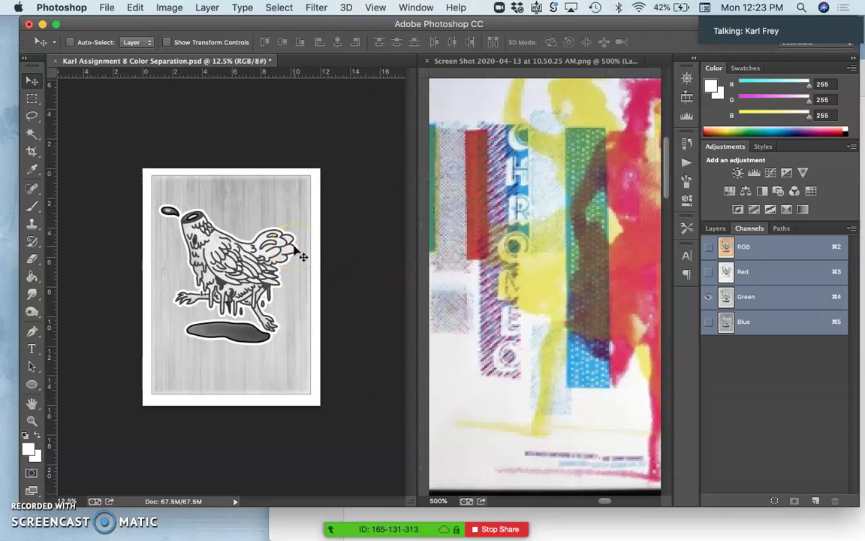
{"action": "scroll", "coordinate": [301, 257], "scroll_direction": "up", "scroll_amount": 1}
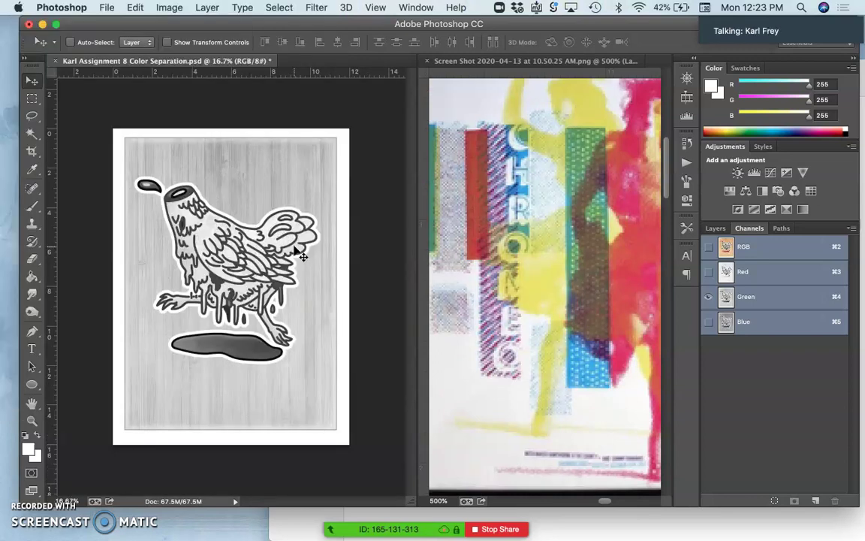
Step: Preview Red-Green and Green-Blue combinations, then turn all RGB channels back on for full colour
{"action": "left_click", "coordinate": [709, 271]}
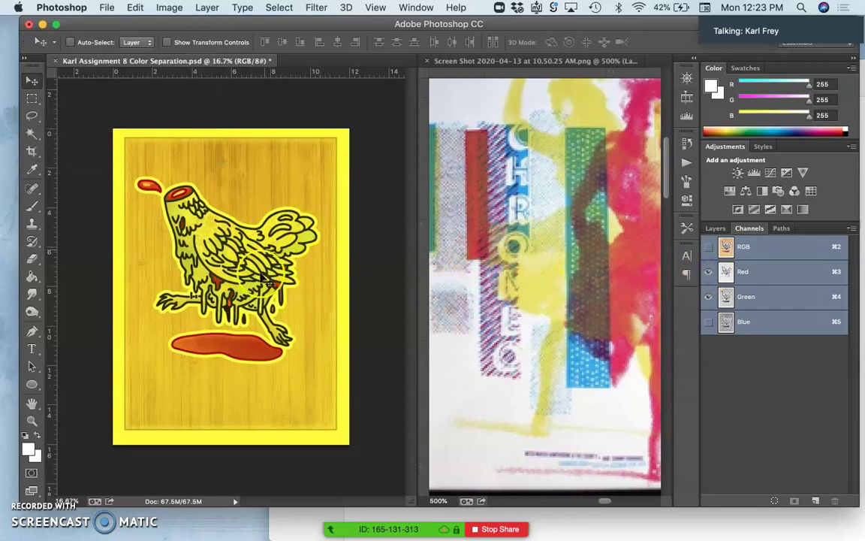
{"action": "left_click", "coordinate": [708, 272]}
{"action": "left_click", "coordinate": [708, 321]}
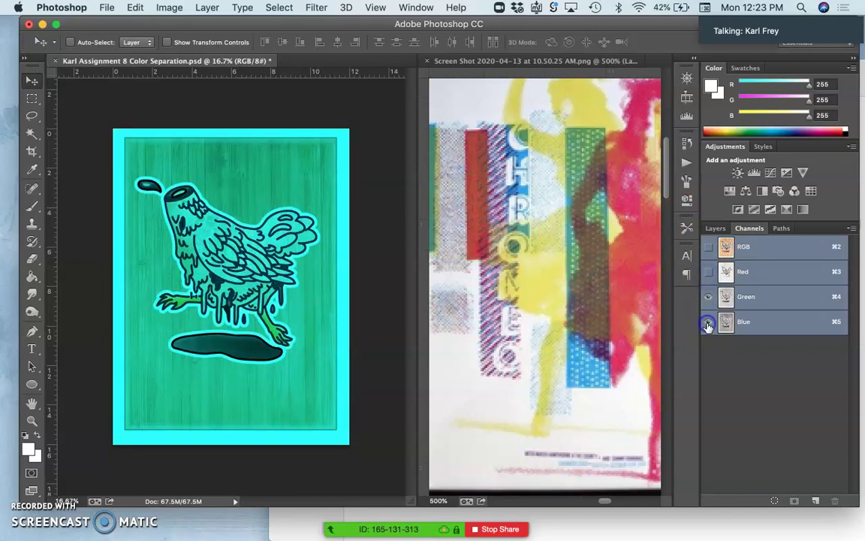
{"action": "left_click", "coordinate": [708, 272]}
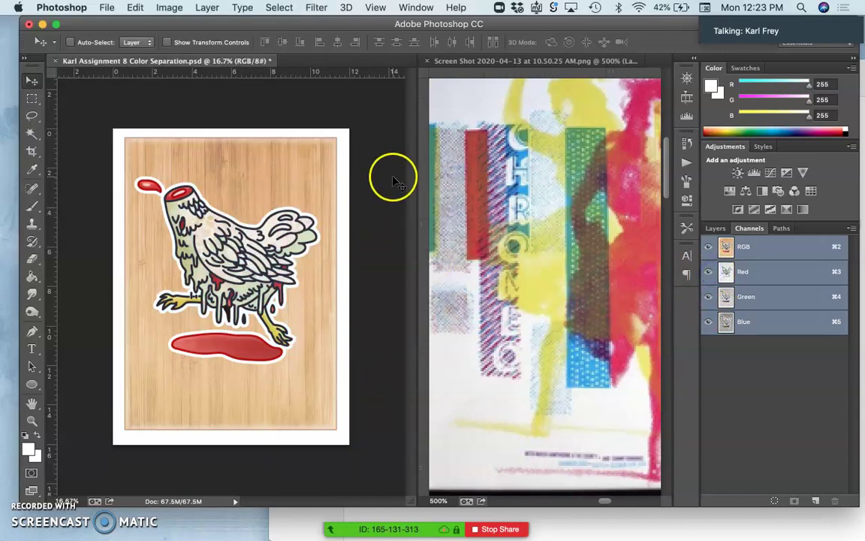
{"action": "key", "text": "super+plus"}
{"action": "key", "text": "super+plus"}
{"action": "key", "text": "super+plus"}
{"action": "key", "text": "super+plus"}
{"action": "key", "text": "super+plus"}
{"action": "key", "text": "super+plus"}
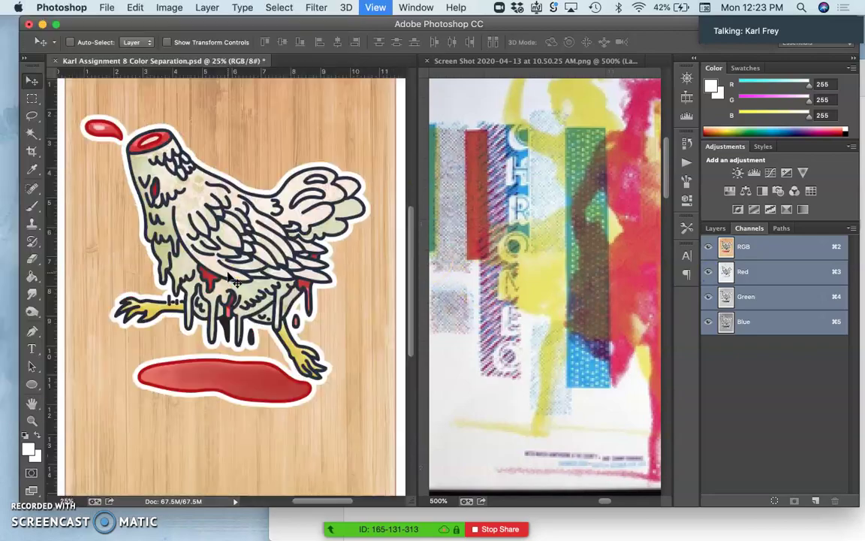
{"action": "key", "text": "super+minus"}
{"action": "key", "text": "super+minus"}
{"action": "key", "text": "super+minus"}
{"action": "key", "text": "super+minus"}
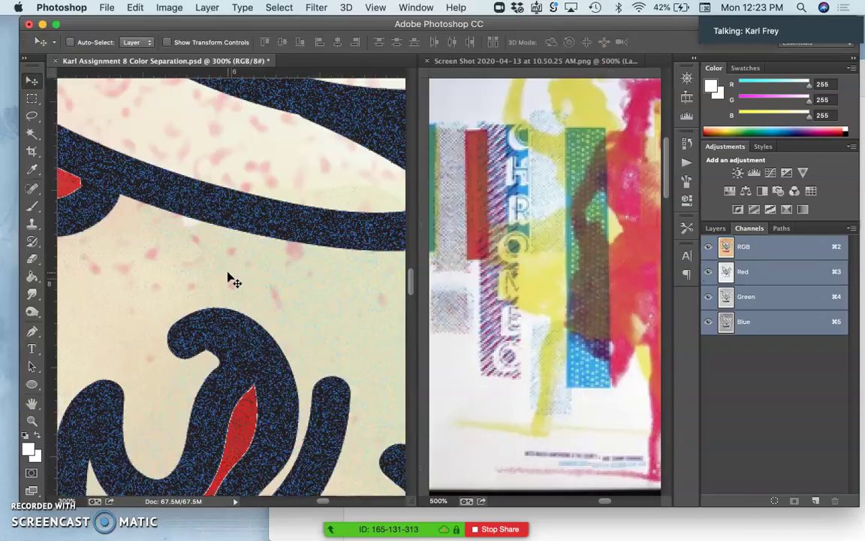
{"action": "key", "text": "super+minus"}
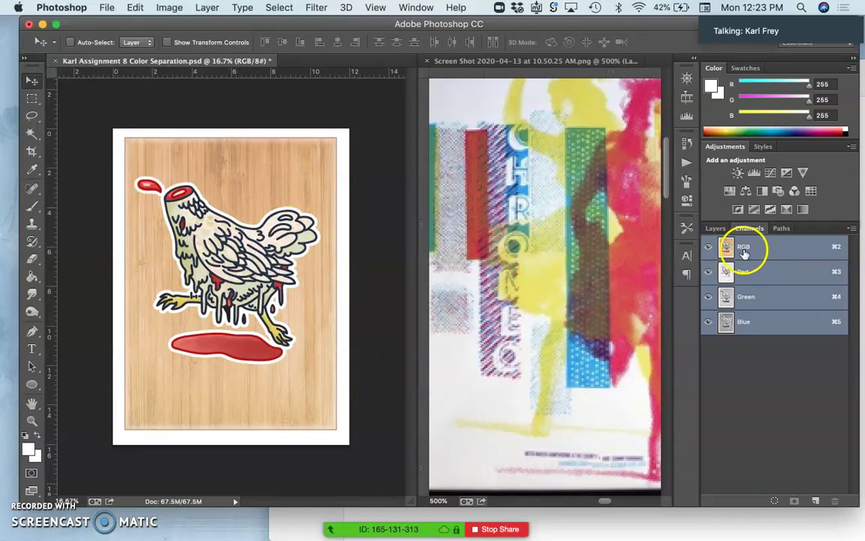
Step: Convert the poster to CMYK Color via Image > Mode, accepting the profile warning
{"action": "left_click", "coordinate": [170, 8]}
{"action": "mouse_move", "coordinate": [172, 25]}
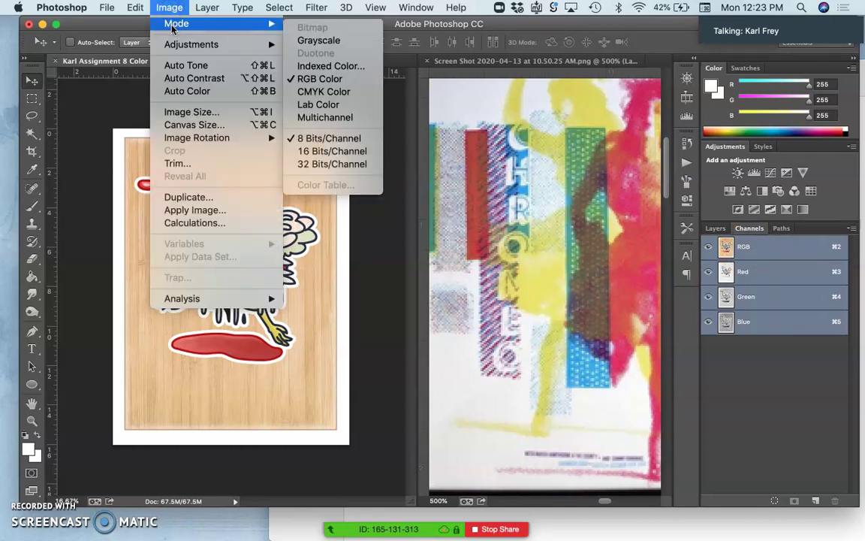
{"action": "left_click", "coordinate": [316, 92]}
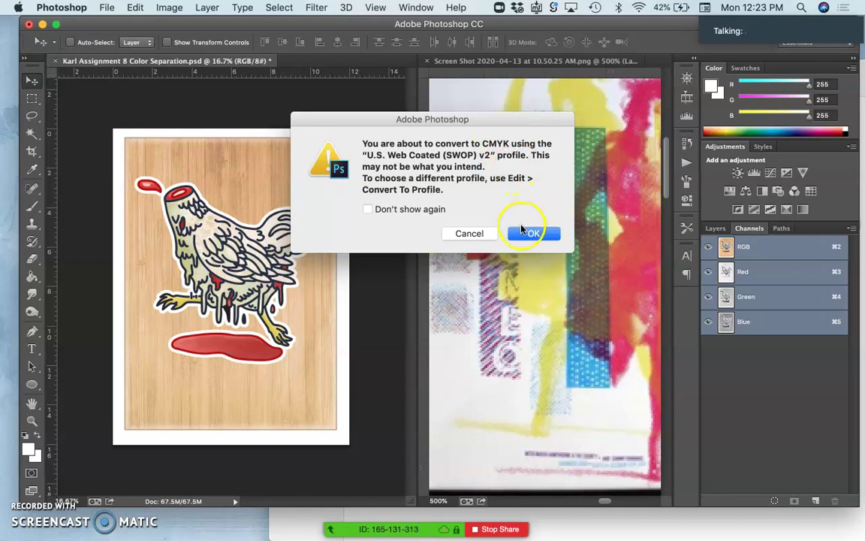
{"action": "left_click", "coordinate": [523, 232]}
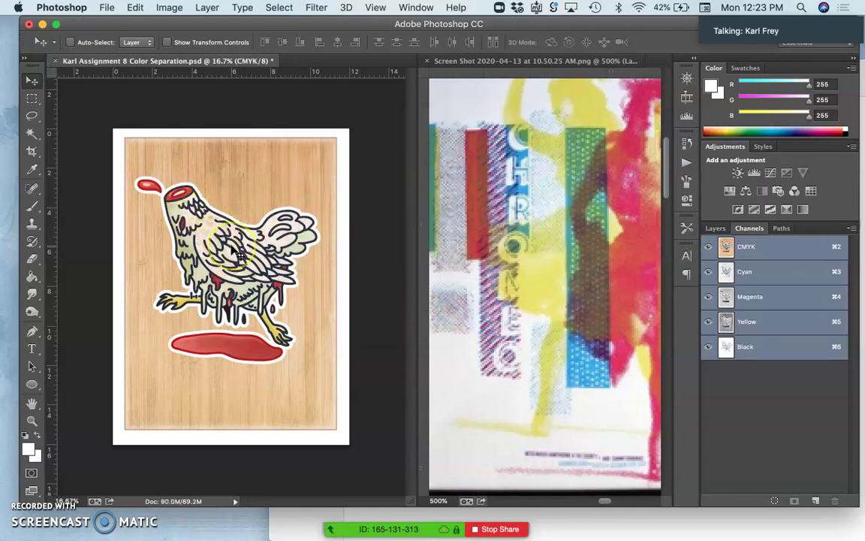
{"action": "key", "text": "super+equal"}
{"action": "key", "text": "super+equal"}
{"action": "key", "text": "super+equal"}
{"action": "key", "text": "super+equal"}
{"action": "key", "text": "super+equal"}
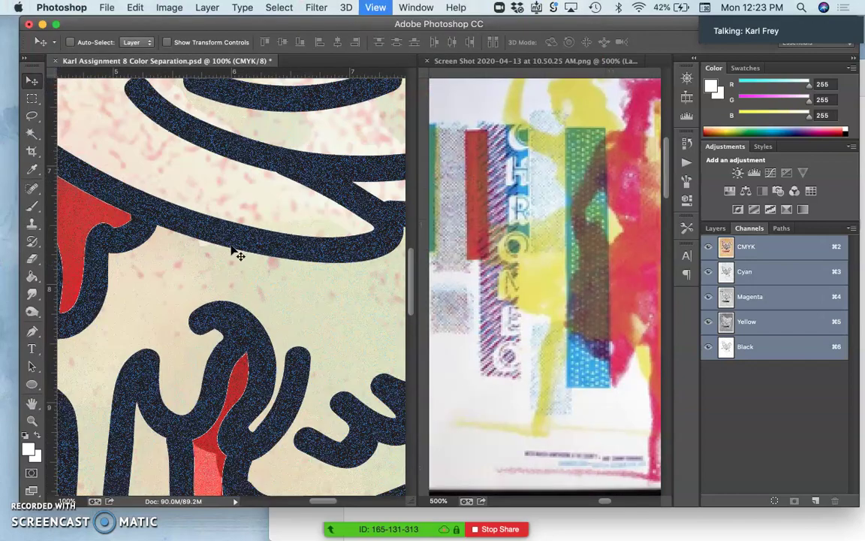
{"action": "scroll", "coordinate": [203, 216], "scroll_direction": "up", "scroll_amount": 10}
{"action": "scroll", "coordinate": [203, 216], "scroll_direction": "left", "scroll_amount": 3}
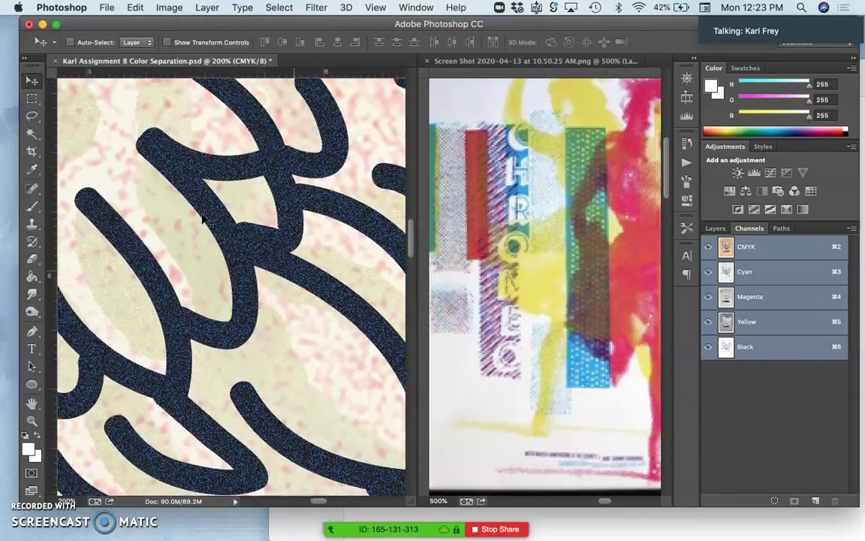
{"action": "scroll", "coordinate": [203, 220], "scroll_direction": "up", "scroll_amount": 8}
{"action": "left_click", "coordinate": [201, 216]}
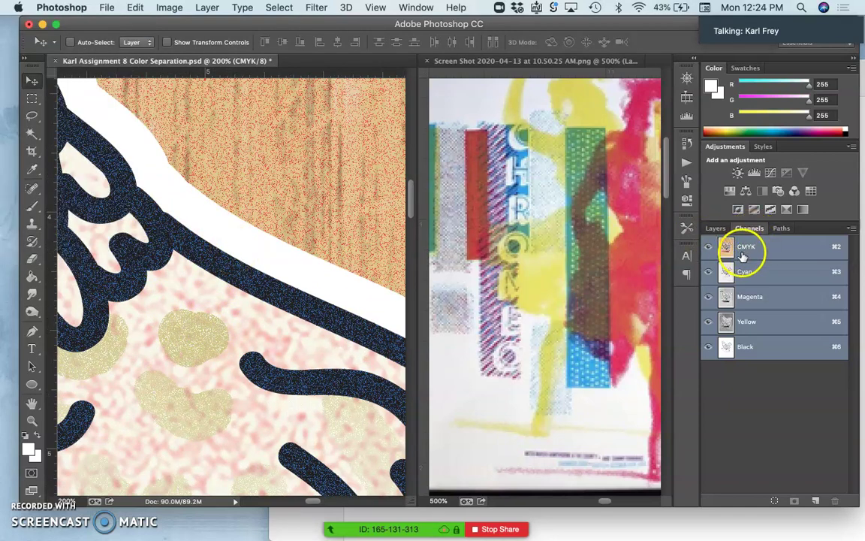
{"action": "key", "text": "super+minus"}
{"action": "key", "text": "super+minus"}
{"action": "key", "text": "super+minus"}
{"action": "key", "text": "super+minus"}
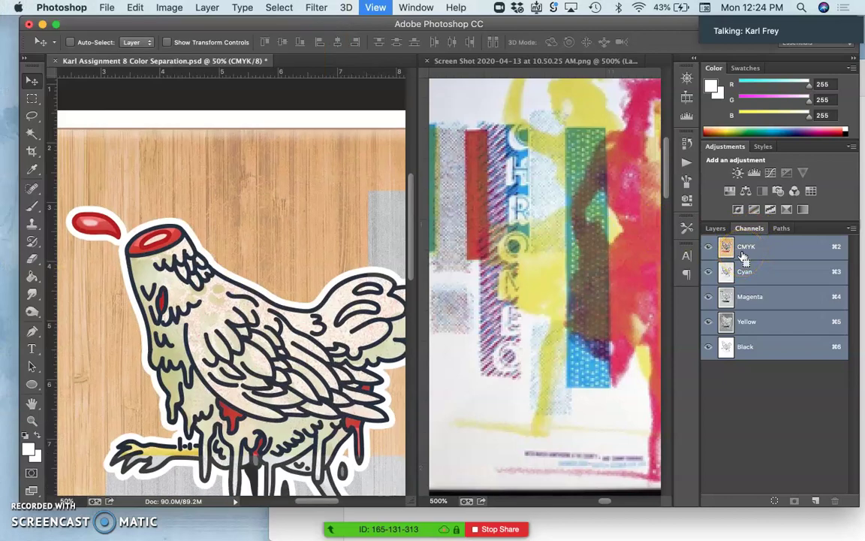
{"action": "key", "text": "super+minus"}
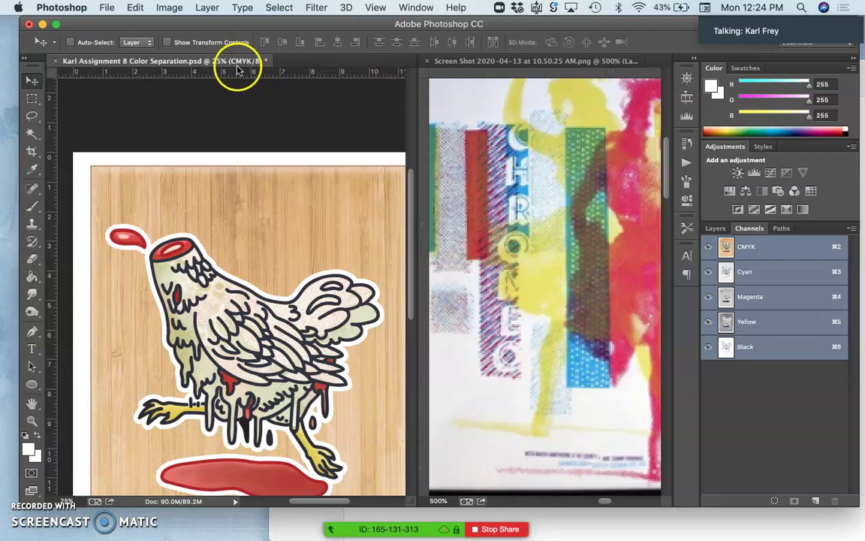
{"action": "scroll", "coordinate": [278, 218], "scroll_direction": "down", "scroll_amount": 5}
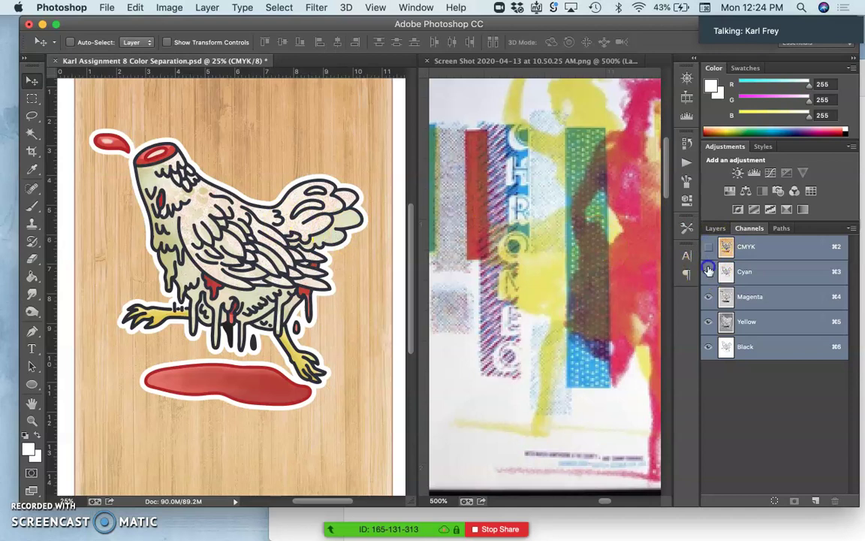
Step: Hide the Magenta and Yellow plates so only the Black plate is visible
{"action": "left_click_drag", "start_coordinate": [708, 271], "coordinate": [707, 297]}
{"action": "left_click", "coordinate": [709, 337]}
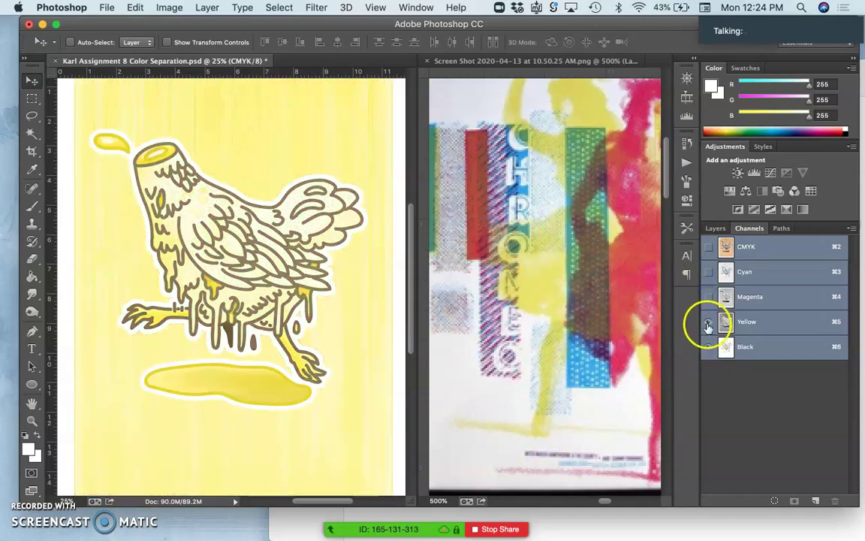
{"action": "left_click", "coordinate": [708, 324]}
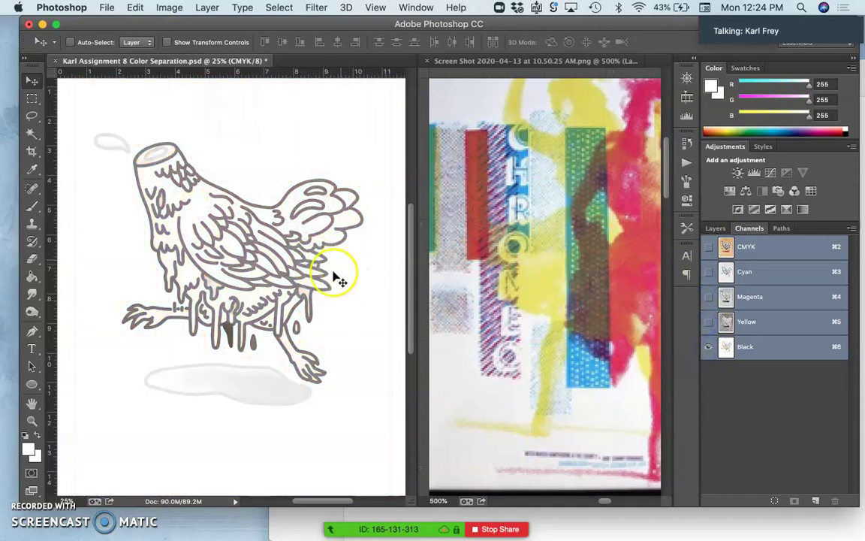
{"action": "scroll", "coordinate": [316, 272], "scroll_direction": "down", "scroll_amount": 1}
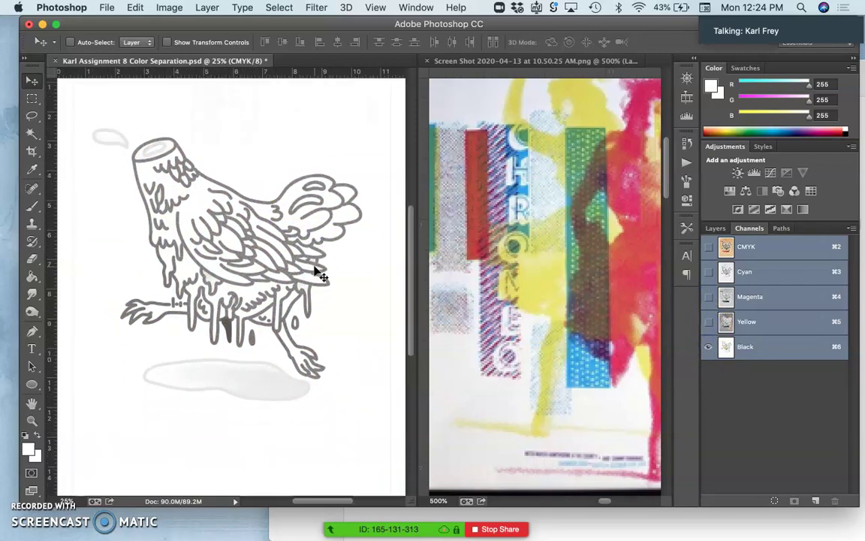
Step: Zoom in on the Black plate's stippled outlines, then zoom back out to the whole drawing
{"action": "key", "text": "super+equal"}
{"action": "key", "text": "super+equal"}
{"action": "key", "text": "super+equal"}
{"action": "key", "text": "super+equal"}
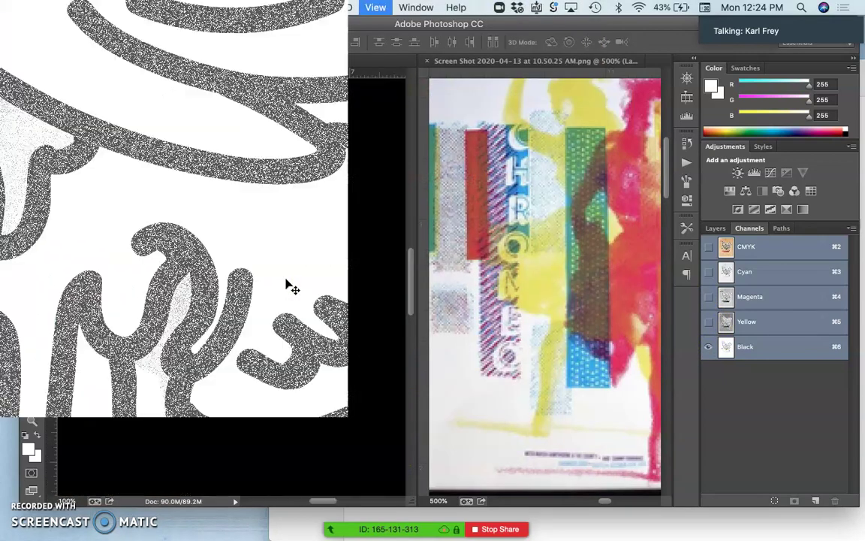
{"action": "left_click", "coordinate": [234, 305]}
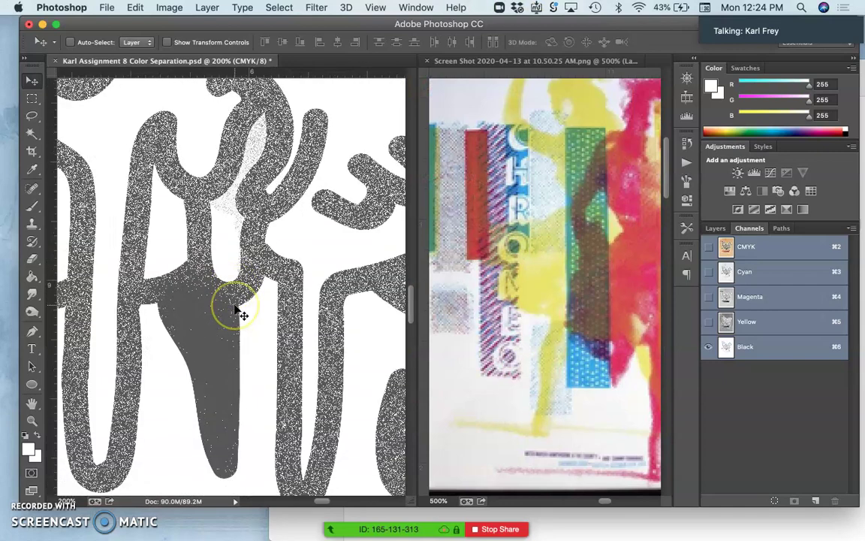
{"action": "scroll", "coordinate": [235, 310], "scroll_direction": "down", "scroll_amount": 10}
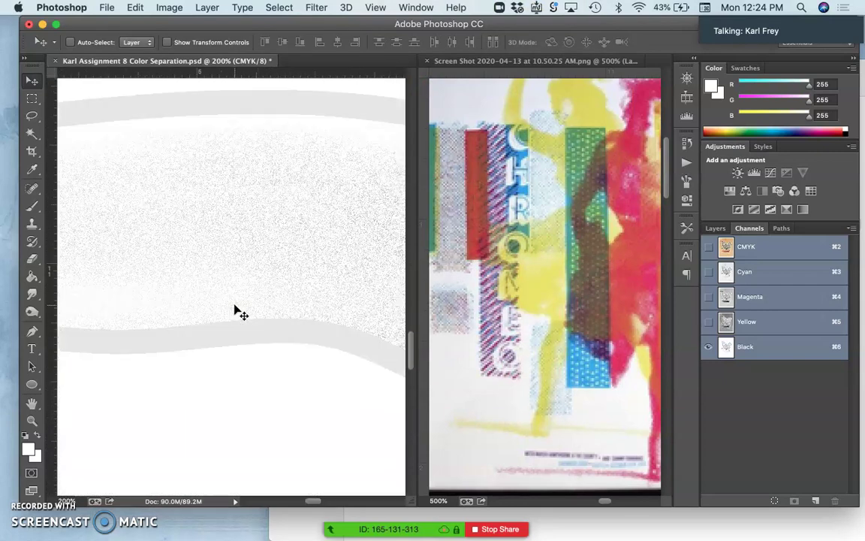
{"action": "scroll", "coordinate": [235, 310], "scroll_direction": "up", "scroll_amount": 12}
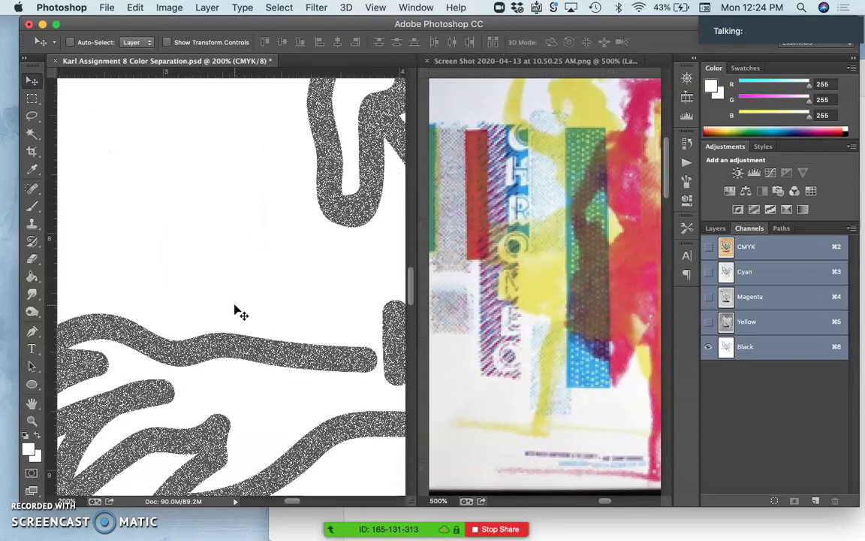
{"action": "scroll", "coordinate": [235, 310], "scroll_direction": "up", "scroll_amount": 10}
{"action": "left_click", "coordinate": [235, 306]}
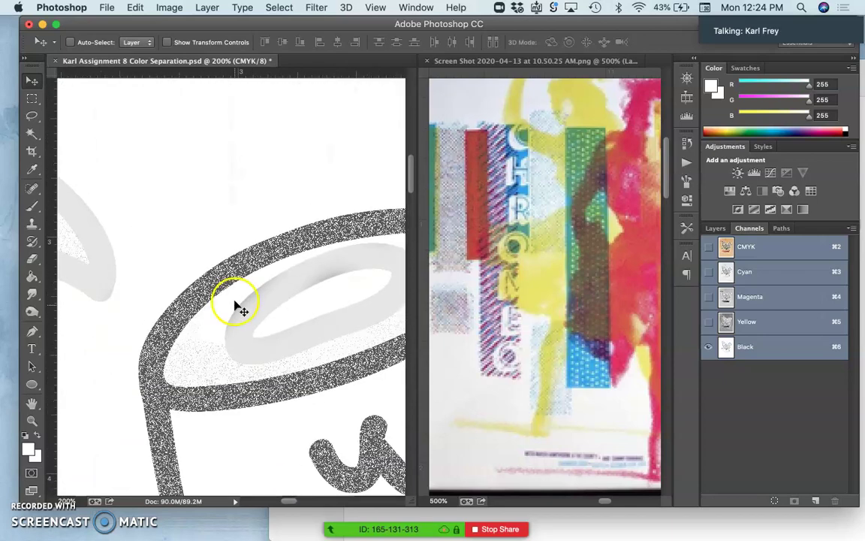
{"action": "scroll", "coordinate": [210, 288], "scroll_direction": "right", "scroll_amount": 5}
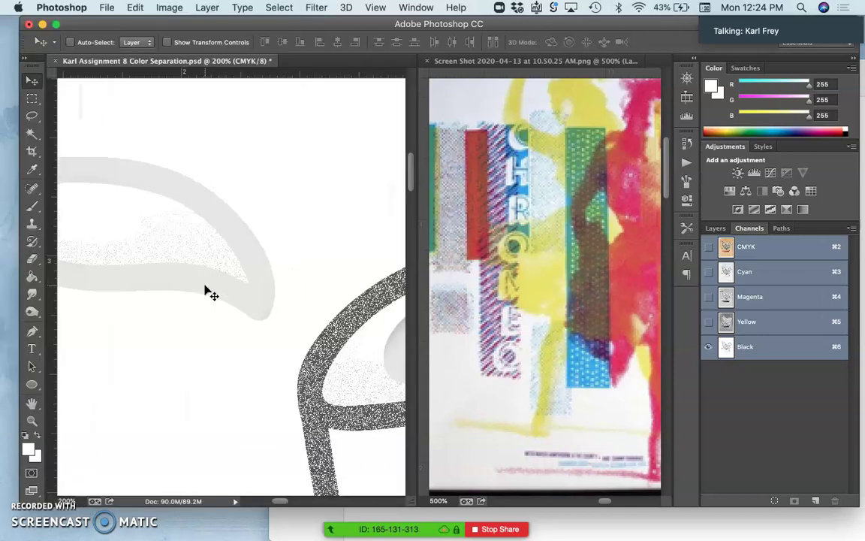
{"action": "scroll", "coordinate": [211, 293], "scroll_direction": "down", "scroll_amount": 5}
{"action": "key", "text": "super+minus"}
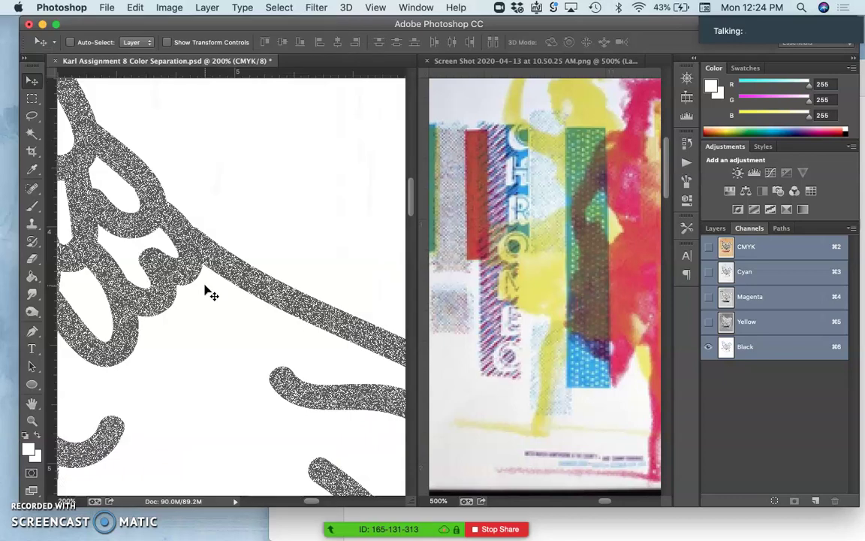
{"action": "key", "text": "super+minus"}
{"action": "key", "text": "super+minus"}
{"action": "key", "text": "super+minus"}
{"action": "key", "text": "super+minus"}
{"action": "key", "text": "super+minus"}
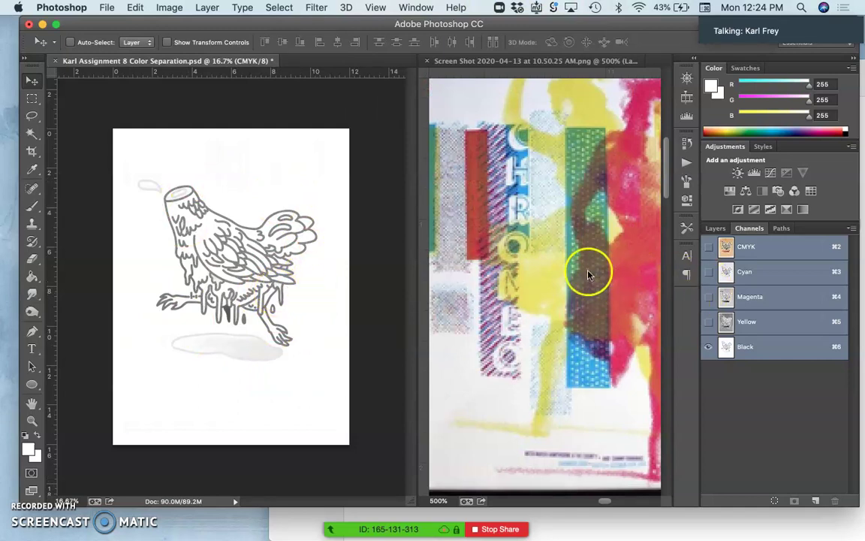
Step: Show the Yellow plate with Black and inspect it at 100% zoom
{"action": "left_click", "coordinate": [708, 323]}
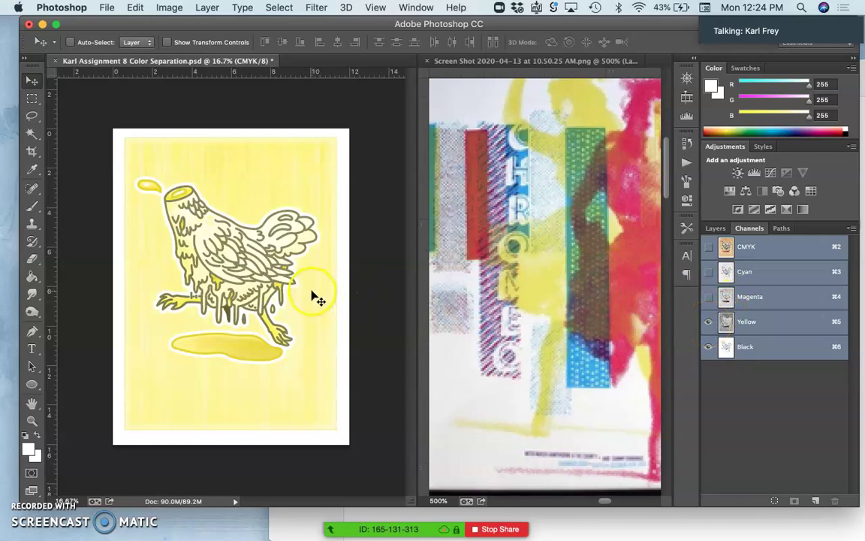
{"action": "key", "text": "super+equal"}
{"action": "key", "text": "super+equal"}
{"action": "key", "text": "super+equal"}
{"action": "key", "text": "super+equal"}
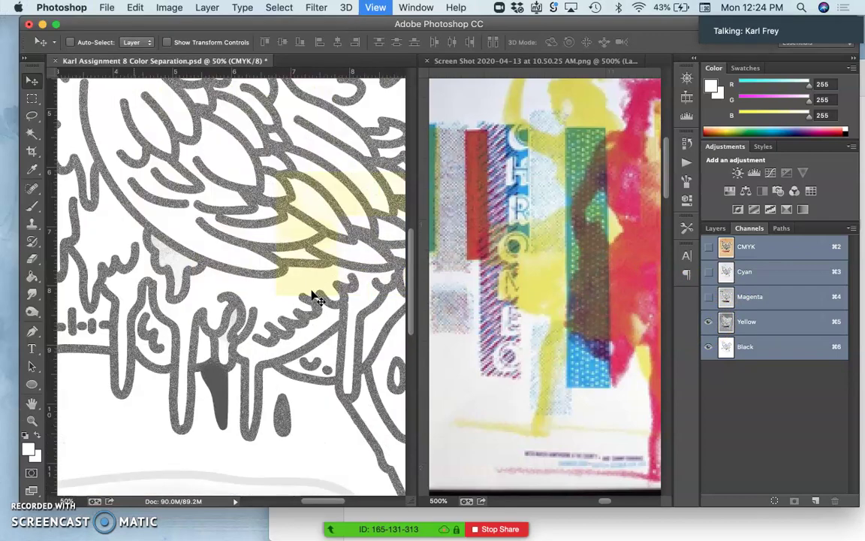
{"action": "key", "text": "super+equal"}
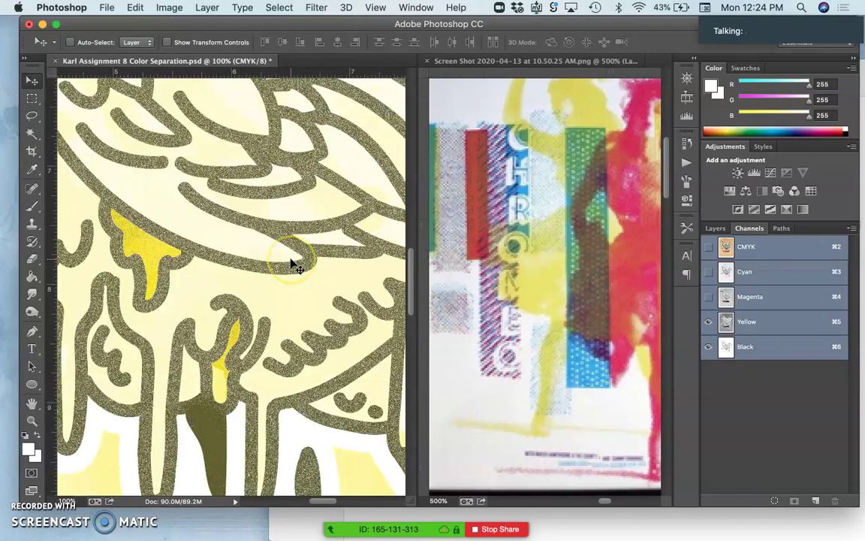
{"action": "scroll", "coordinate": [291, 261], "scroll_direction": "up", "scroll_amount": 10}
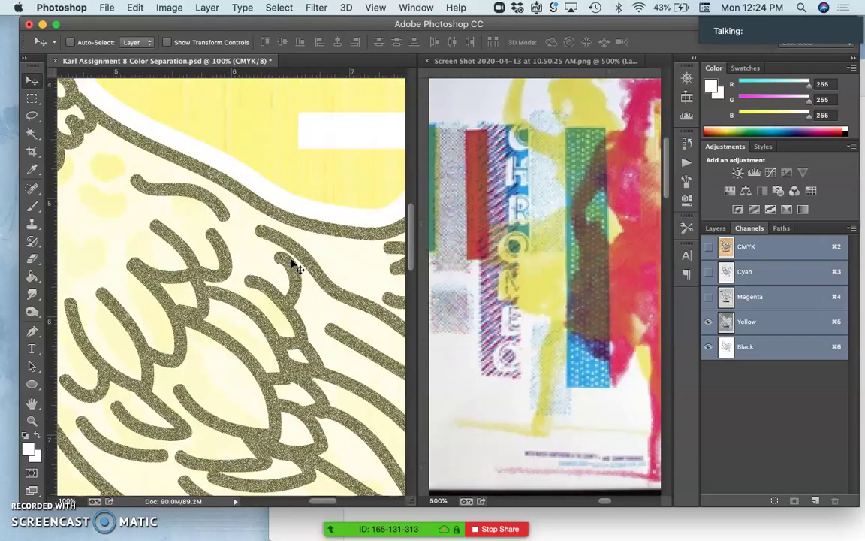
{"action": "scroll", "coordinate": [297, 266], "scroll_direction": "up", "scroll_amount": 8}
{"action": "scroll", "coordinate": [297, 266], "scroll_direction": "left", "scroll_amount": 10}
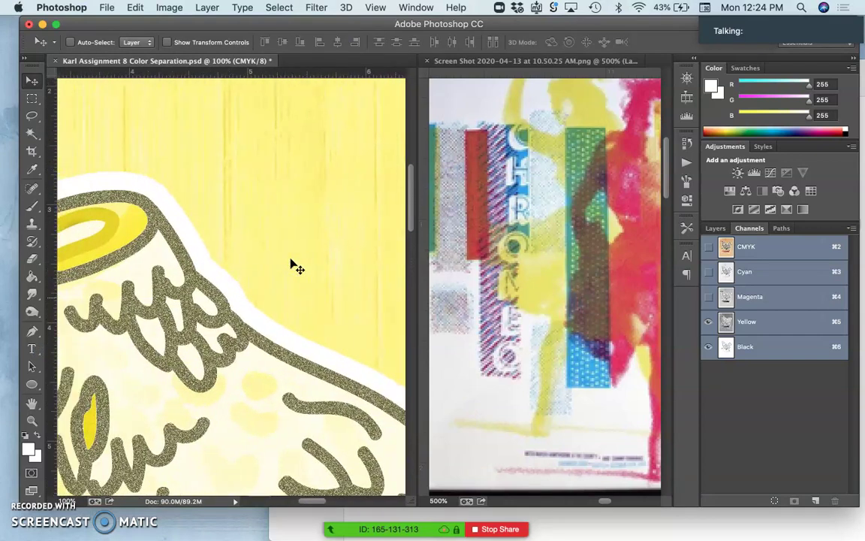
{"action": "scroll", "coordinate": [292, 262], "scroll_direction": "left", "scroll_amount": 6}
{"action": "scroll", "coordinate": [291, 263], "scroll_direction": "down", "scroll_amount": 2}
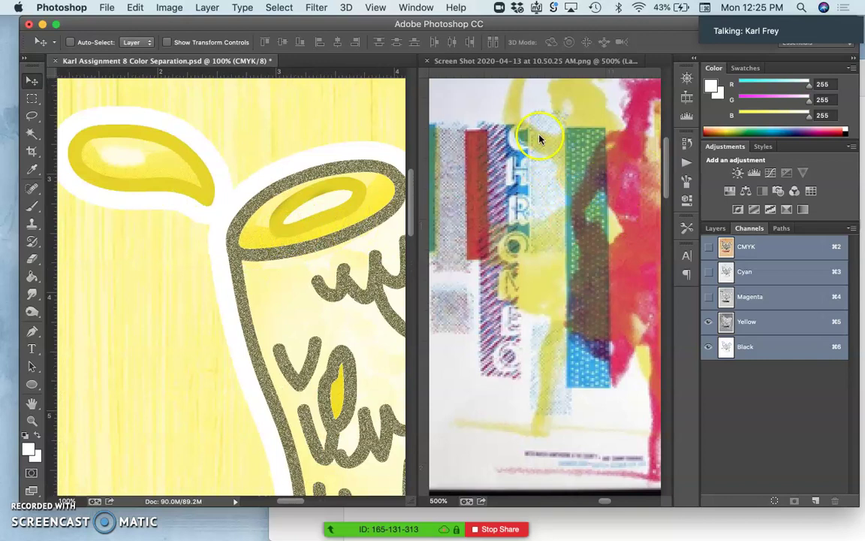
{"action": "scroll", "coordinate": [328, 308], "scroll_direction": "right", "scroll_amount": 10}
{"action": "scroll", "coordinate": [328, 308], "scroll_direction": "down", "scroll_amount": 3}
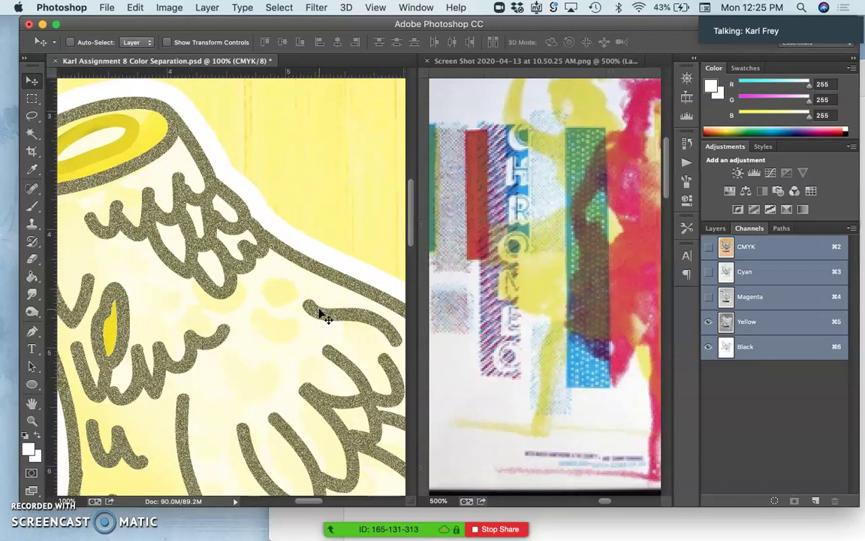
Step: Add the Magenta plate to the view and zoom out toward the whole poster
{"action": "left_click", "coordinate": [708, 298]}
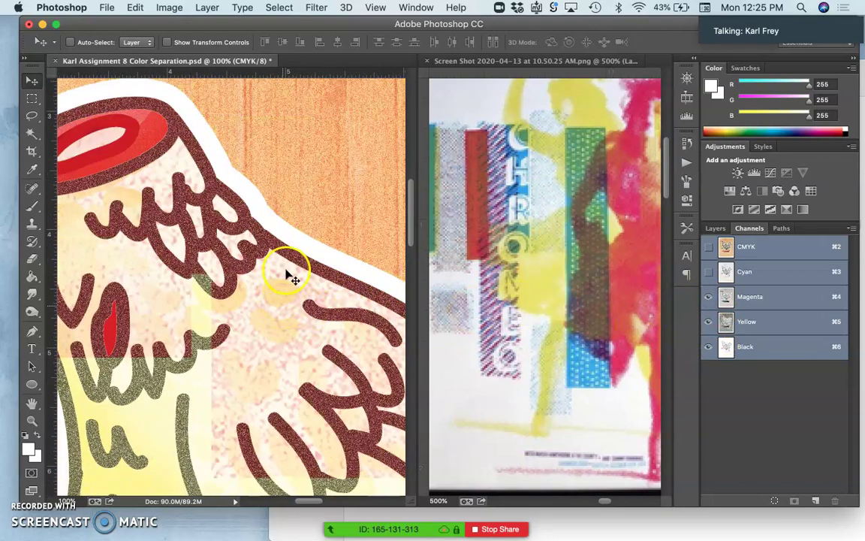
{"action": "key", "text": "super+minus"}
{"action": "key", "text": "super+minus"}
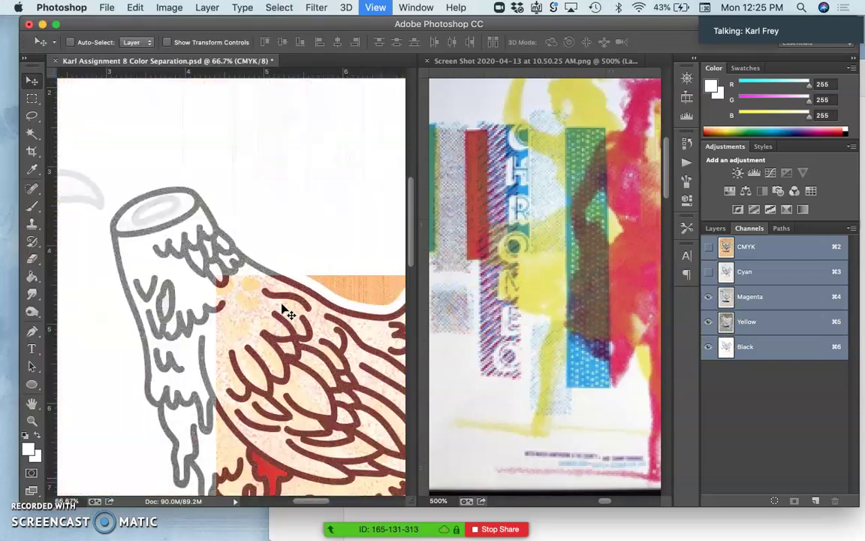
{"action": "key", "text": "super+minus"}
{"action": "key", "text": "super+minus"}
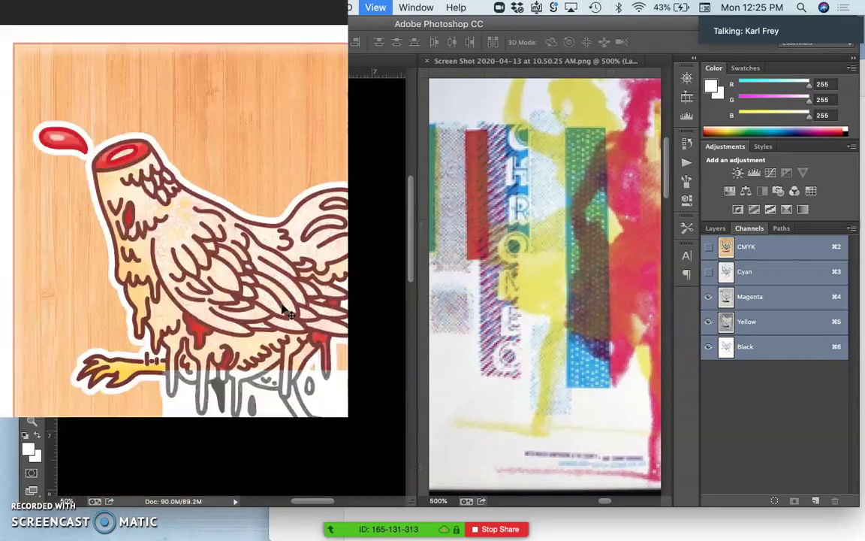
{"action": "key", "text": "super+minus"}
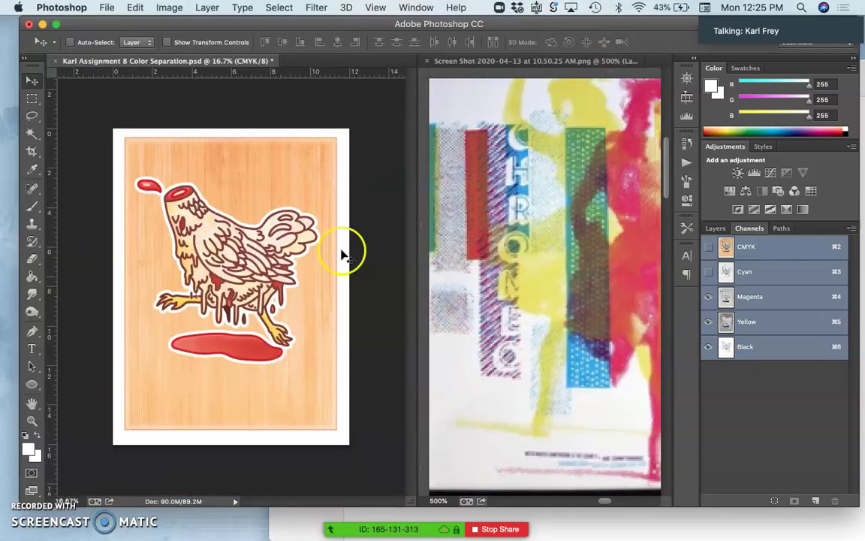
Step: Show Cyan, hide Magenta and Black, and zoom to 50% on the chicken's legs and body
{"action": "left_click", "coordinate": [709, 273]}
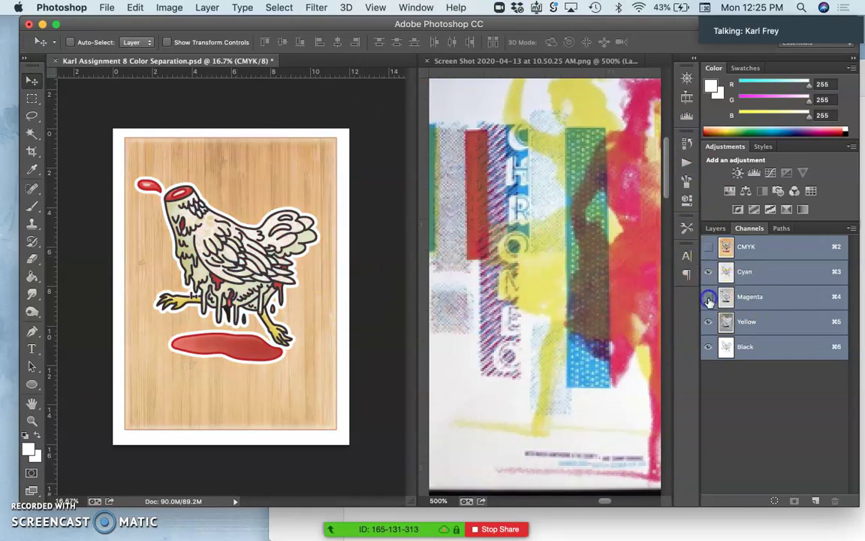
{"action": "left_click", "coordinate": [709, 299]}
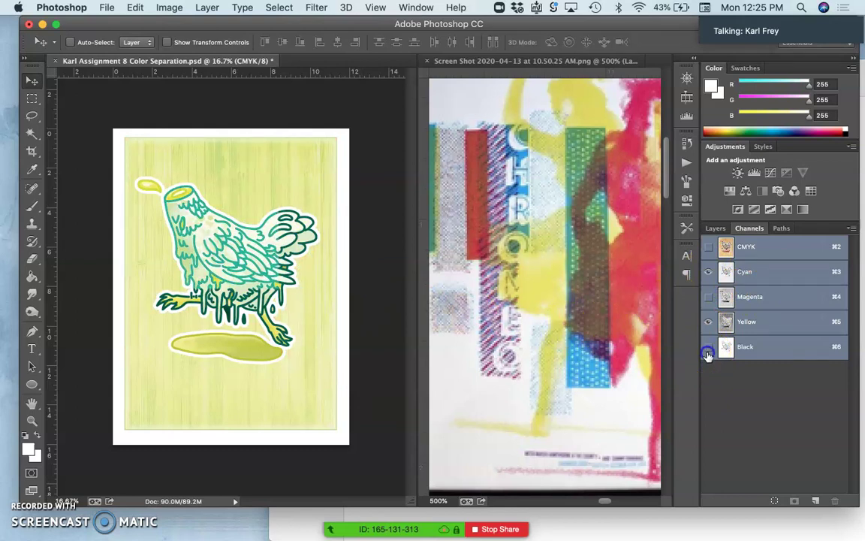
{"action": "left_click", "coordinate": [707, 351]}
{"action": "key", "text": "super+equal"}
{"action": "key", "text": "super+equal"}
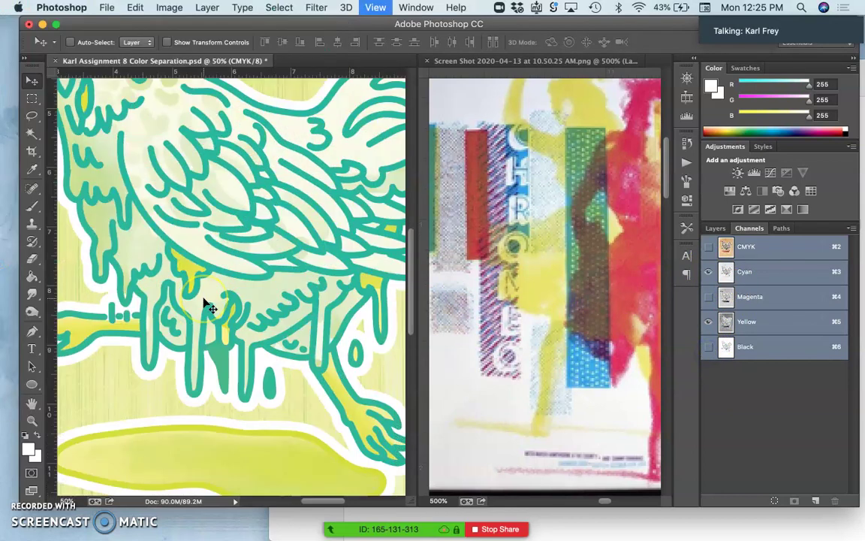
{"action": "scroll", "coordinate": [207, 304], "scroll_direction": "left", "scroll_amount": 5}
{"action": "key", "text": "super+equal"}
{"action": "scroll", "coordinate": [207, 304], "scroll_direction": "up", "scroll_amount": 5}
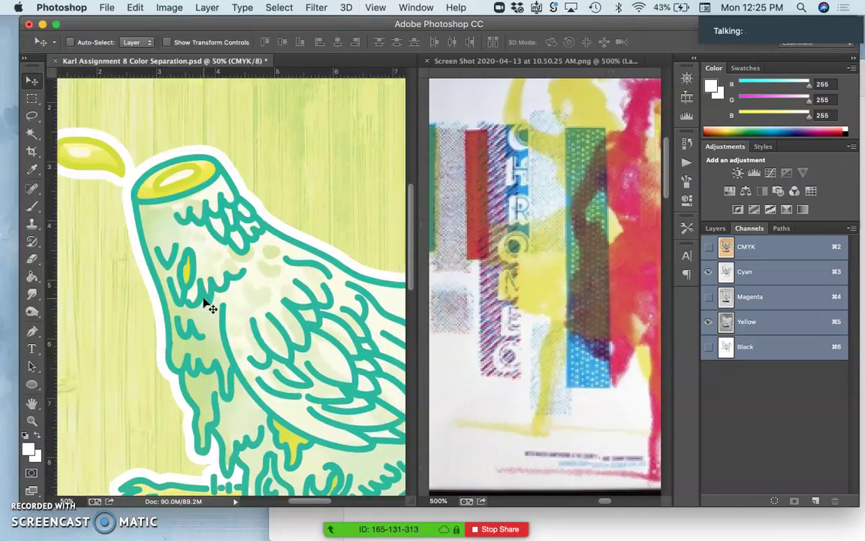
Step: Turn Magenta and Black back on, hide Yellow, and zoom in on the halftone dots
{"action": "left_click_drag", "start_coordinate": [708, 295], "coordinate": [708, 346]}
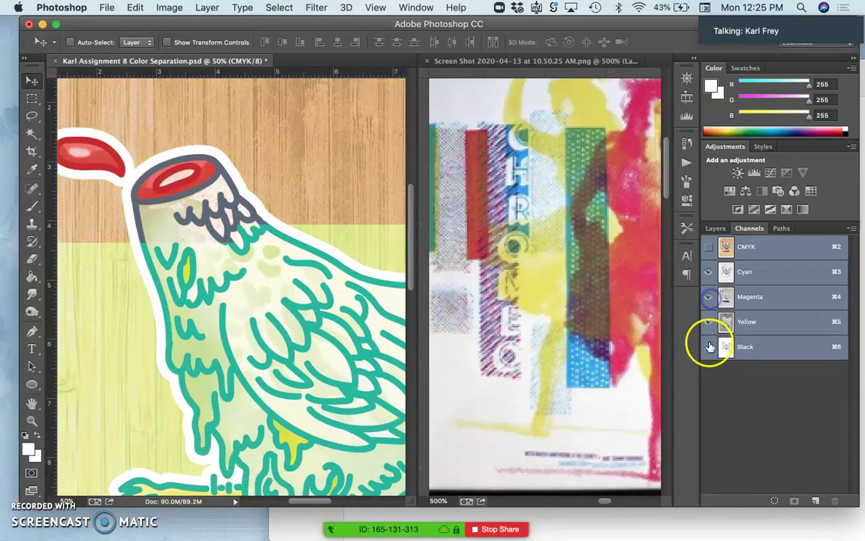
{"action": "left_click", "coordinate": [708, 321]}
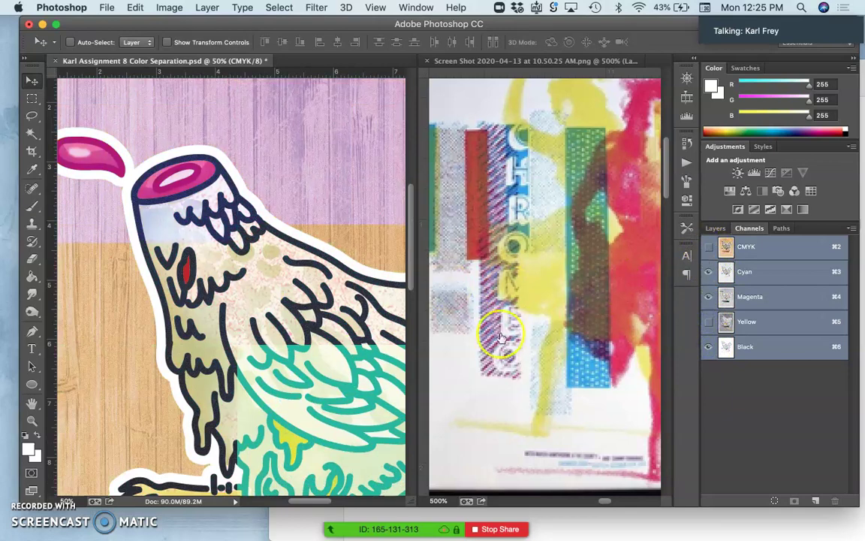
{"action": "scroll", "coordinate": [266, 305], "scroll_direction": "down", "scroll_amount": 2}
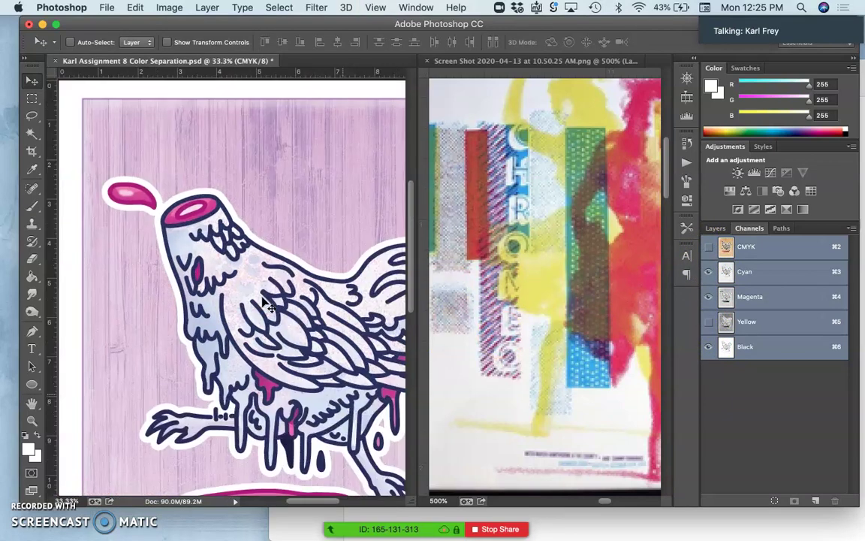
{"action": "scroll", "coordinate": [267, 304], "scroll_direction": "down", "scroll_amount": 1}
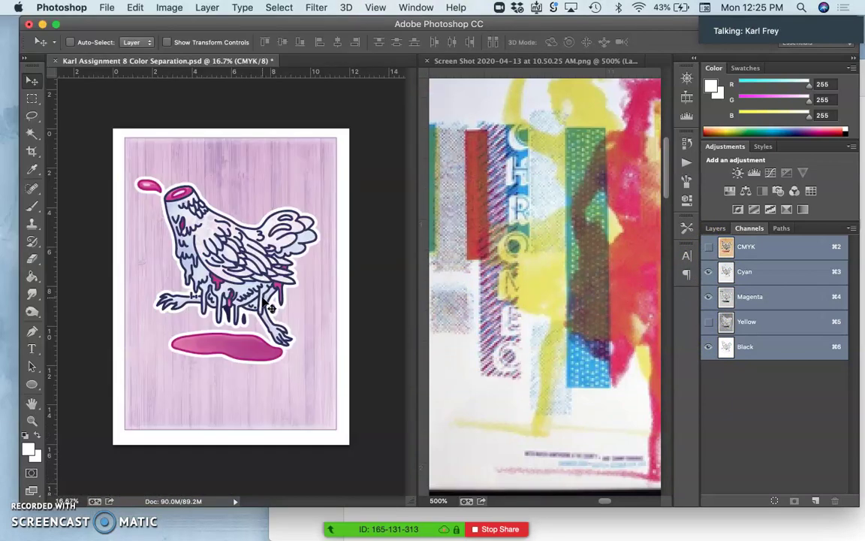
{"action": "key", "text": "super+equal"}
{"action": "key", "text": "super+equal"}
{"action": "key", "text": "super+equal"}
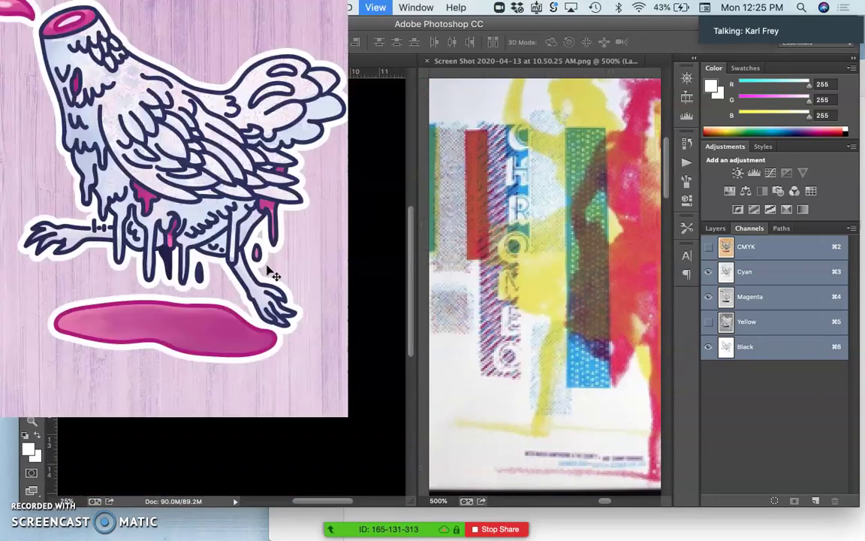
{"action": "key", "text": "super+equal"}
{"action": "key", "text": "super+equal"}
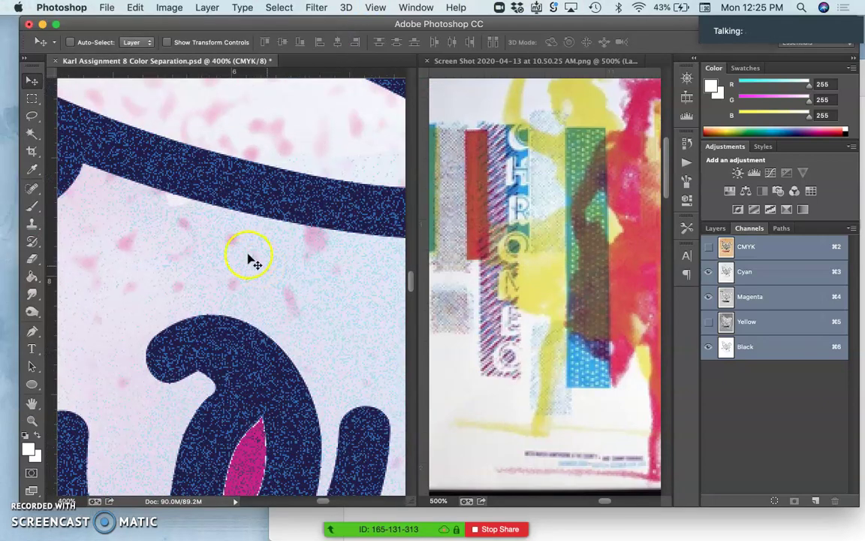
Step: Hide Black, Magenta and Cyan to leave Yellow alone, and zoom out to the full page
{"action": "left_click", "coordinate": [708, 346]}
{"action": "left_click", "coordinate": [708, 296]}
{"action": "left_click", "coordinate": [707, 272]}
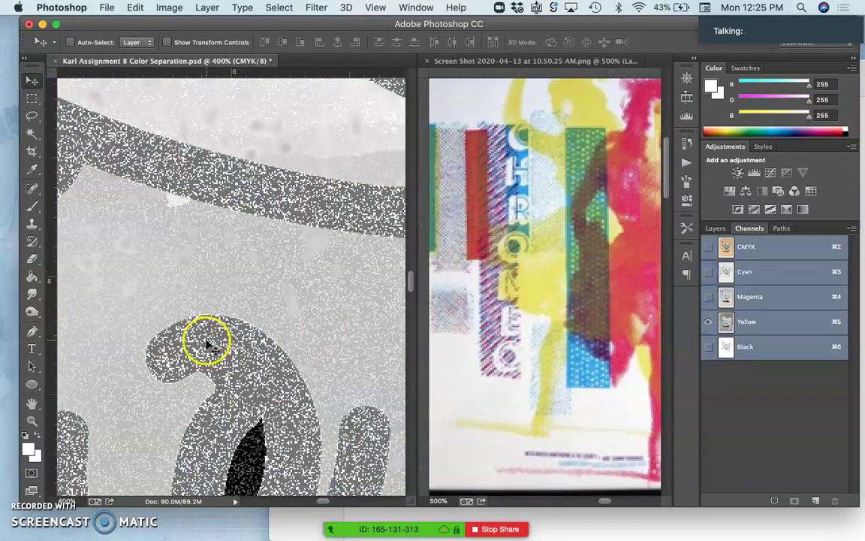
{"action": "key", "text": "super+minus"}
{"action": "key", "text": "super+minus"}
{"action": "key", "text": "super+minus"}
{"action": "key", "text": "super+minus"}
{"action": "key", "text": "super+minus"}
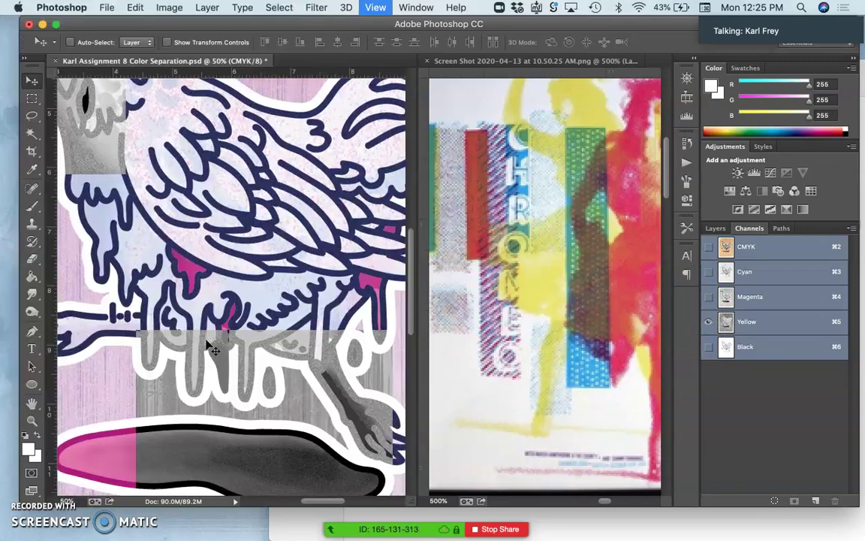
{"action": "key", "text": "super+minus"}
{"action": "key", "text": "super+minus"}
{"action": "key", "text": "super+minus"}
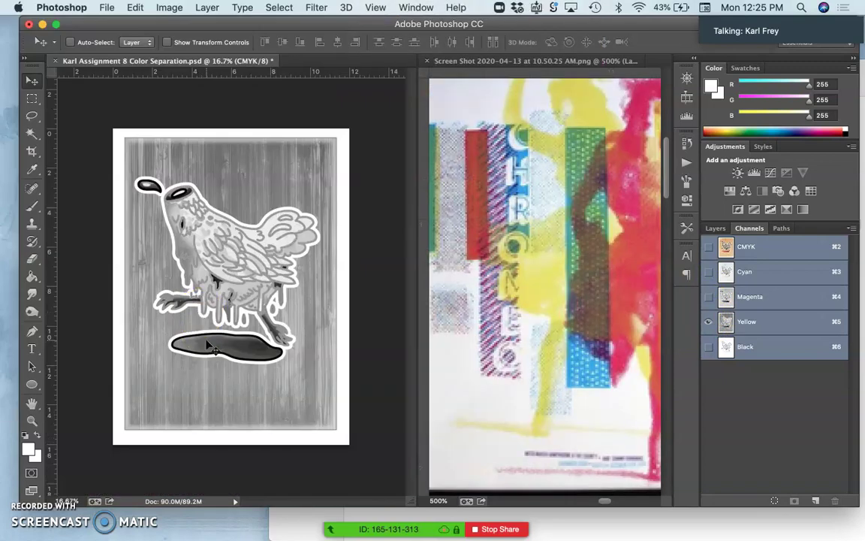
{"action": "left_click", "coordinate": [188, 233]}
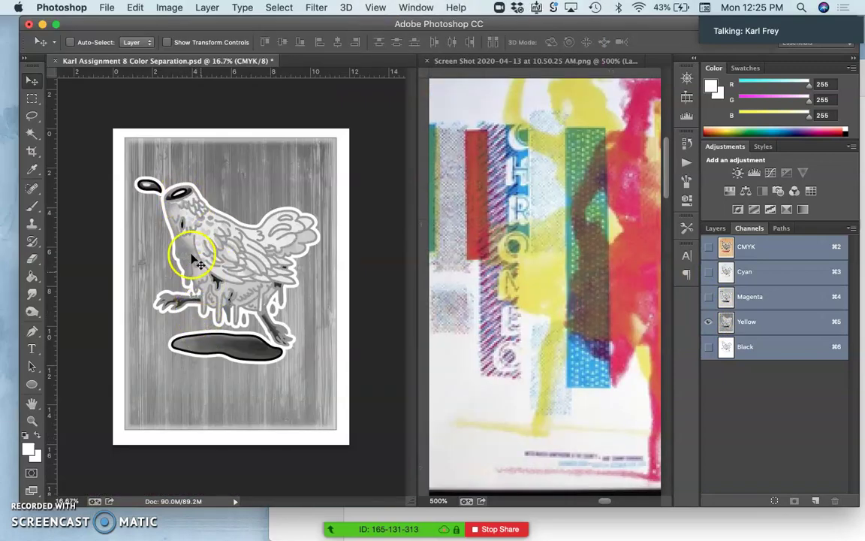
Step: Zoom in close on the bird's head, then show Magenta alongside Yellow
{"action": "key", "text": "super+plus"}
{"action": "key", "text": "super+plus"}
{"action": "key", "text": "super+plus"}
{"action": "key", "text": "super+plus"}
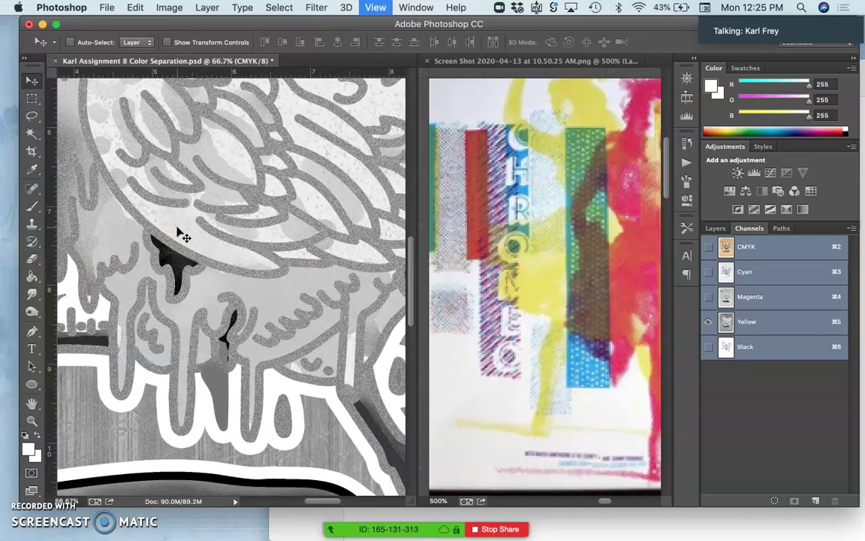
{"action": "left_click_drag", "start_coordinate": [167, 233], "coordinate": [145, 253]}
{"action": "scroll", "coordinate": [145, 252], "scroll_direction": "up", "scroll_amount": 10}
{"action": "scroll", "coordinate": [145, 252], "scroll_direction": "left", "scroll_amount": 6}
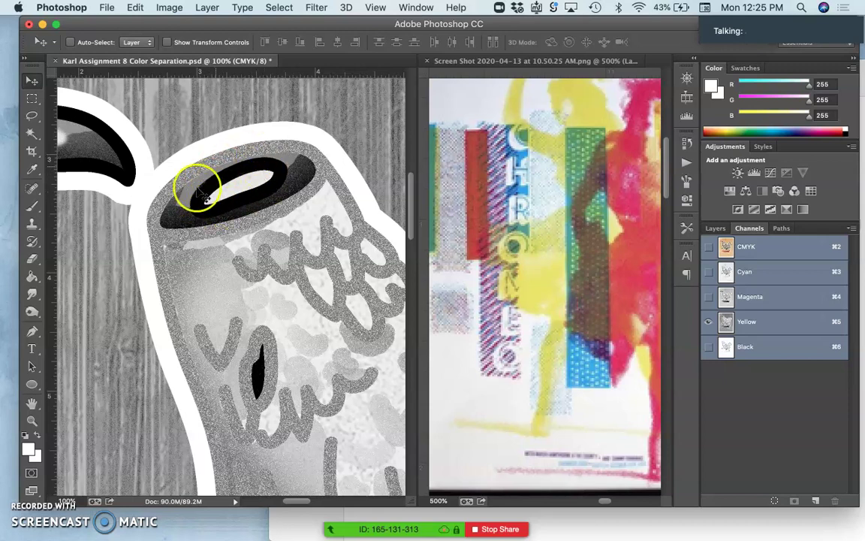
{"action": "scroll", "coordinate": [213, 194], "scroll_direction": "left", "scroll_amount": 5}
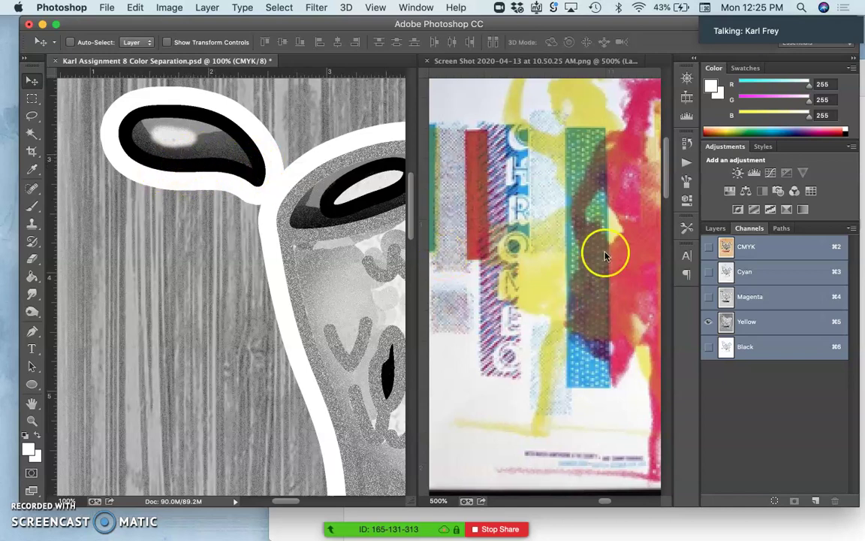
{"action": "left_click", "coordinate": [708, 296]}
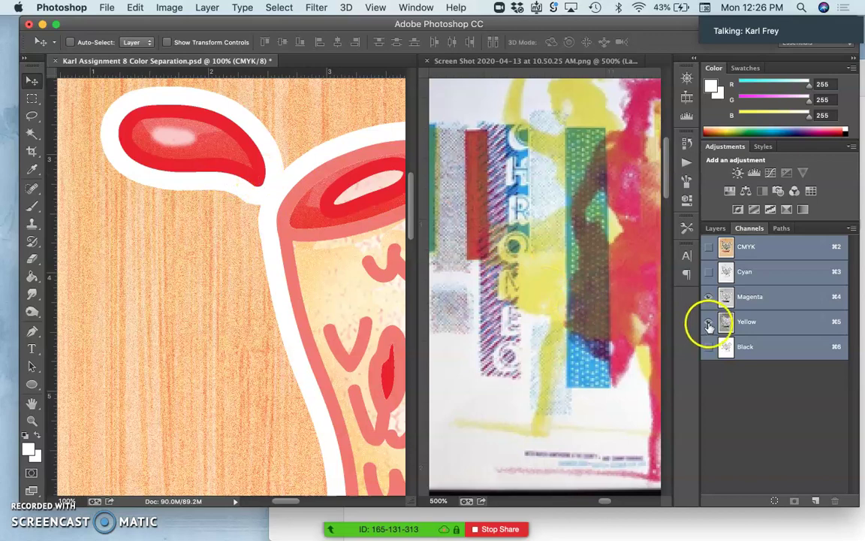
Step: Hide Yellow to view the Magenta plate on its own
{"action": "left_click", "coordinate": [708, 321]}
{"action": "scroll", "coordinate": [305, 203], "scroll_direction": "down", "scroll_amount": 8}
{"action": "scroll", "coordinate": [305, 203], "scroll_direction": "right", "scroll_amount": 8}
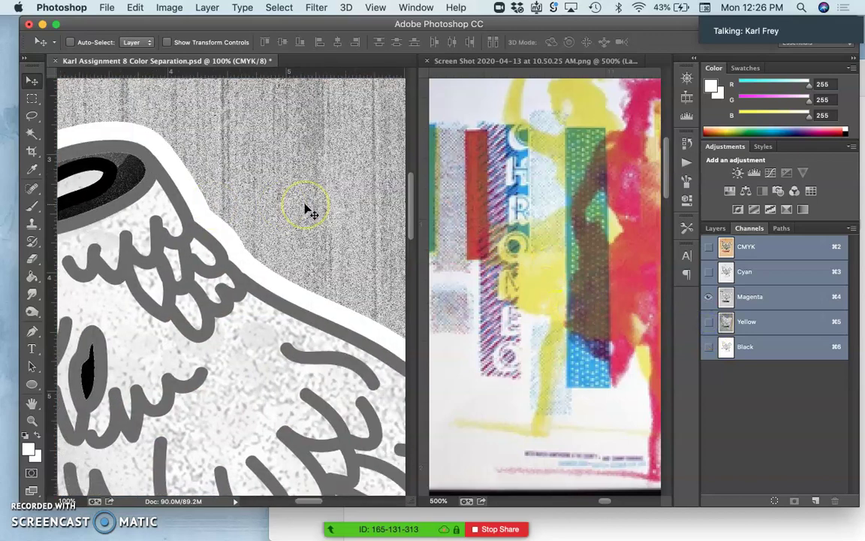
{"action": "scroll", "coordinate": [305, 209], "scroll_direction": "up", "scroll_amount": 5}
{"action": "scroll", "coordinate": [305, 209], "scroll_direction": "left", "scroll_amount": 3}
{"action": "mouse_move", "coordinate": [227, 238]}
{"action": "left_mouse_down"}
{"action": "mouse_move", "coordinate": [204, 254]}
{"action": "mouse_move", "coordinate": [224, 244]}
{"action": "left_mouse_up"}
Step: Compare the Yellow, Cyan and Black plates each on its own
{"action": "left_click", "coordinate": [708, 321]}
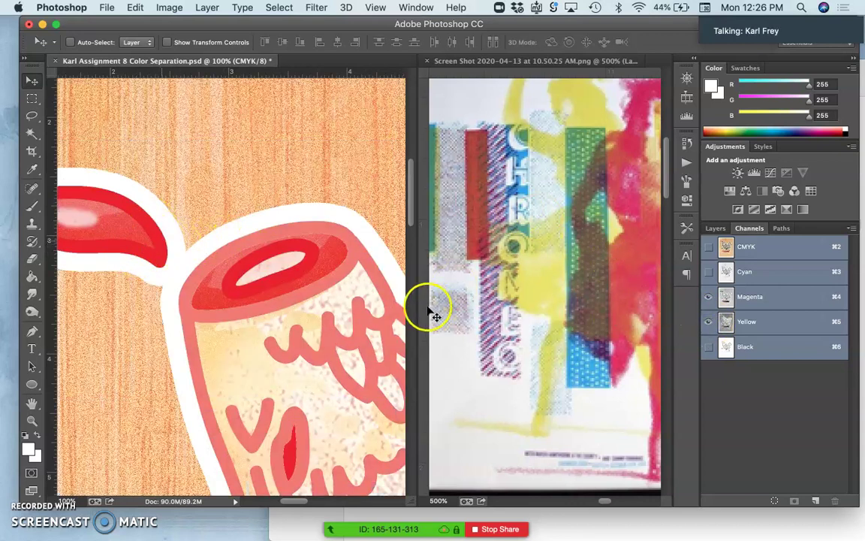
{"action": "left_click", "coordinate": [708, 296]}
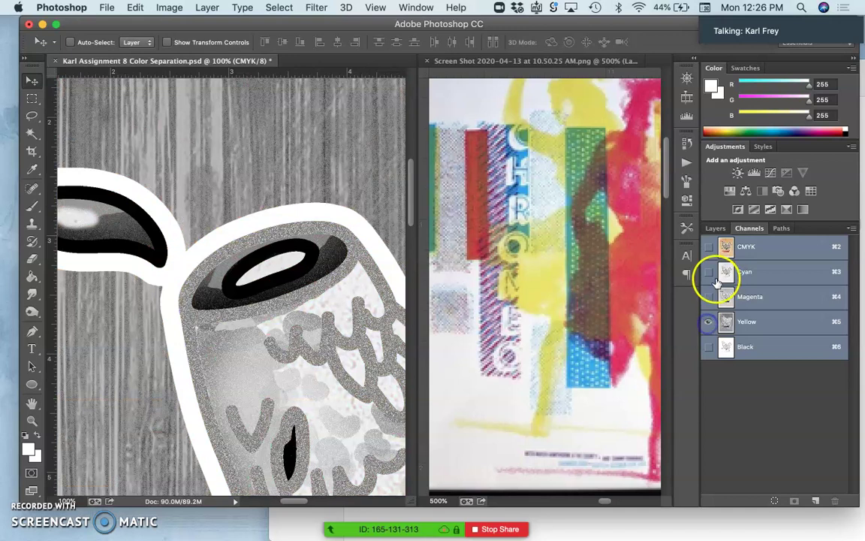
{"action": "left_click", "coordinate": [709, 271]}
{"action": "left_click", "coordinate": [708, 322]}
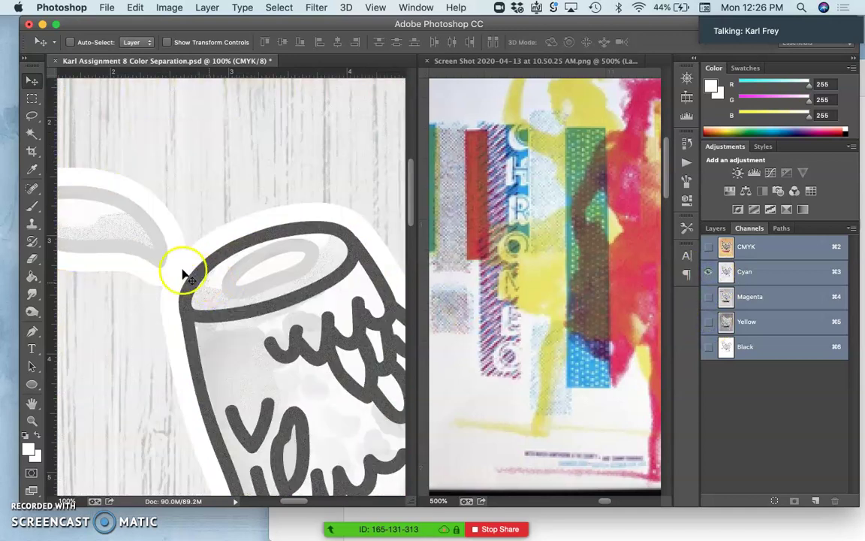
{"action": "left_click", "coordinate": [709, 346]}
{"action": "left_click", "coordinate": [708, 271]}
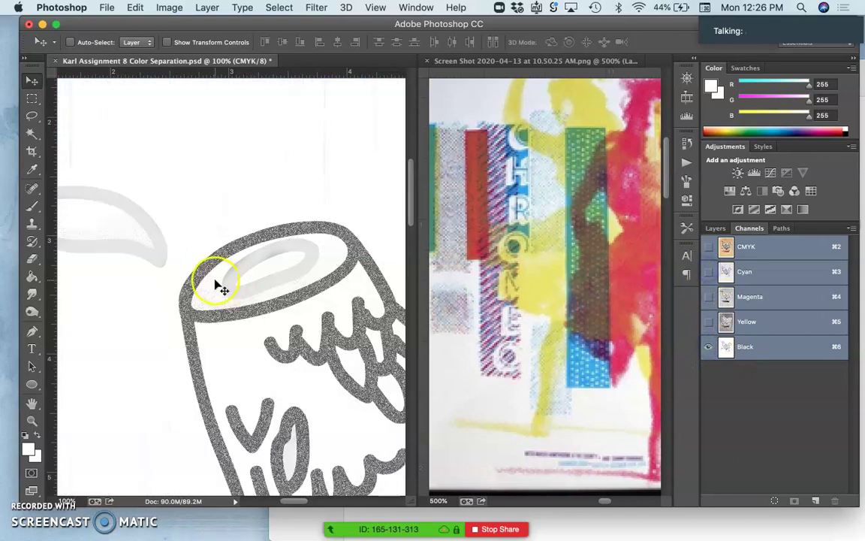
Step: Bring back Yellow, Magenta and Cyan for full colour, then hide them to leave only Black
{"action": "left_click", "coordinate": [709, 321]}
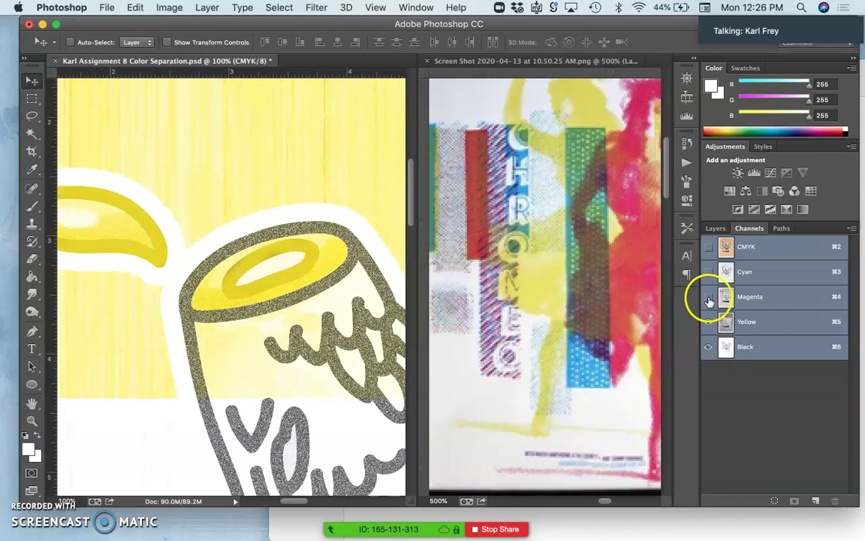
{"action": "left_click", "coordinate": [708, 296]}
{"action": "left_click", "coordinate": [708, 271]}
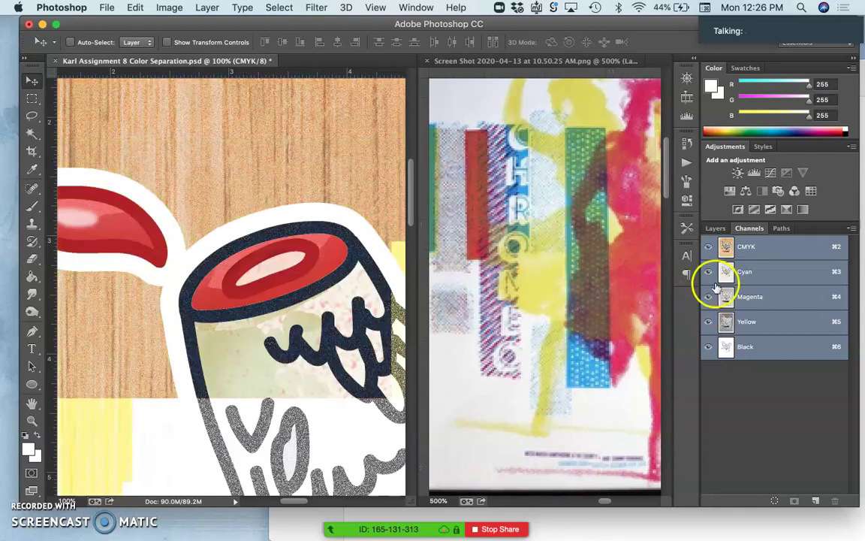
{"action": "left_click", "coordinate": [708, 271]}
{"action": "left_click", "coordinate": [708, 297]}
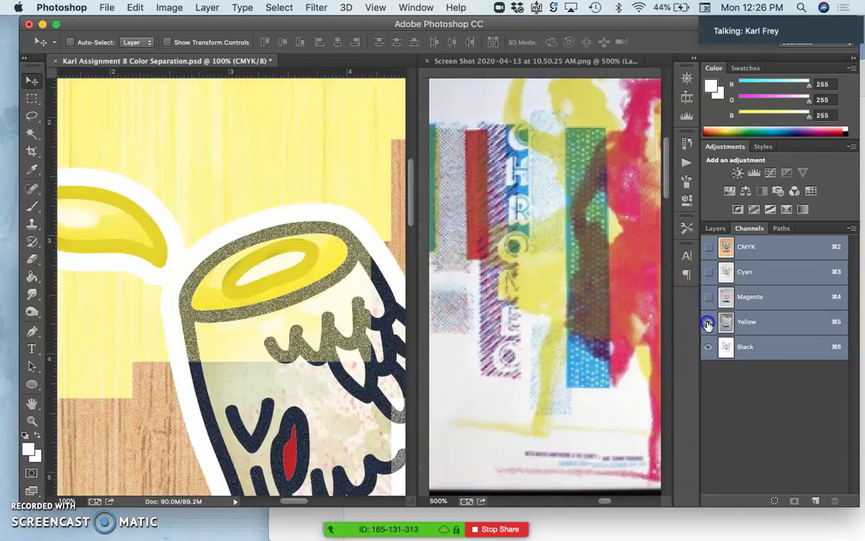
{"action": "left_click", "coordinate": [708, 321]}
Step: Pan around the Black-only plate to inspect the chicken's outlines across the page
{"action": "scroll", "coordinate": [236, 336], "scroll_direction": "left", "scroll_amount": 3}
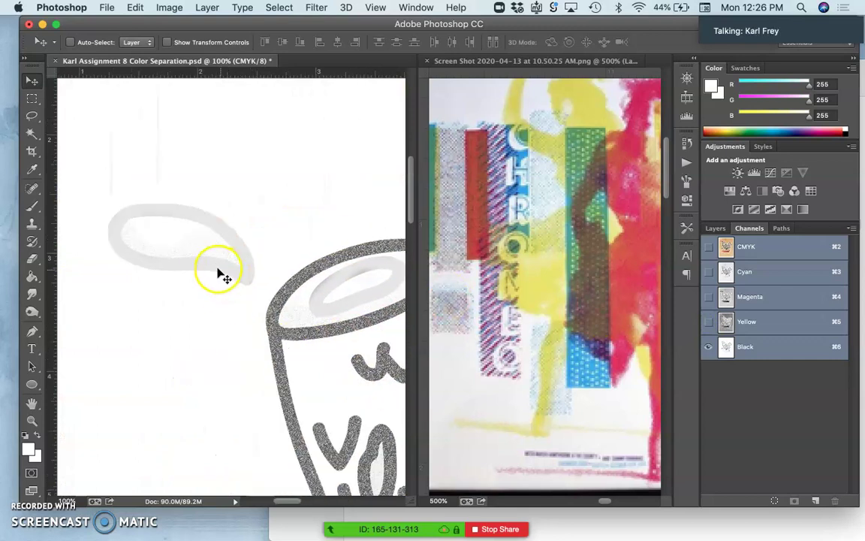
{"action": "scroll", "coordinate": [271, 281], "scroll_direction": "right", "scroll_amount": 3}
{"action": "scroll", "coordinate": [270, 281], "scroll_direction": "down", "scroll_amount": 1}
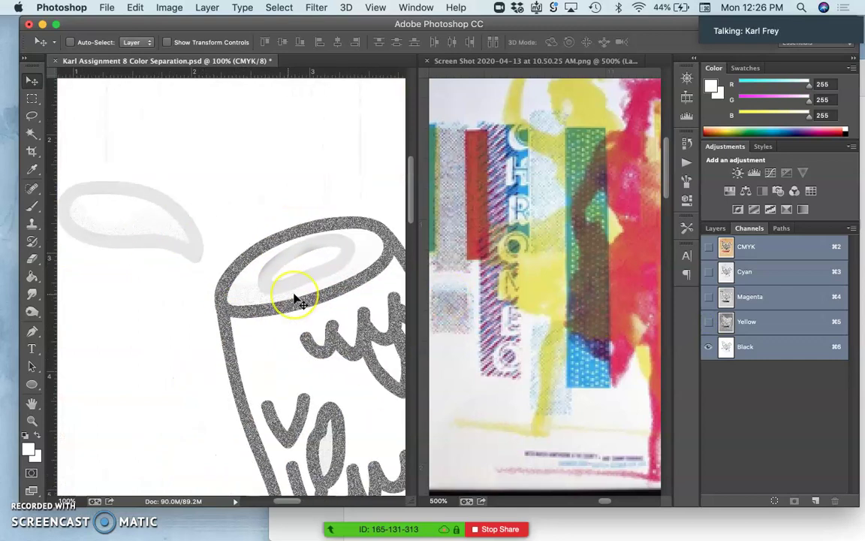
{"action": "scroll", "coordinate": [295, 299], "scroll_direction": "right", "scroll_amount": 5}
{"action": "scroll", "coordinate": [295, 299], "scroll_direction": "down", "scroll_amount": 10}
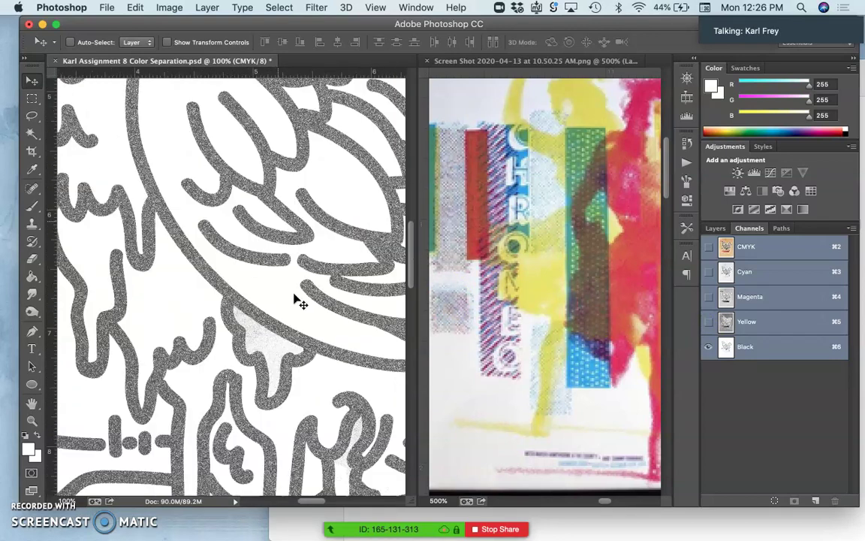
{"action": "scroll", "coordinate": [294, 300], "scroll_direction": "down", "scroll_amount": 8}
{"action": "scroll", "coordinate": [294, 300], "scroll_direction": "right", "scroll_amount": 2}
{"action": "left_click", "coordinate": [264, 271]}
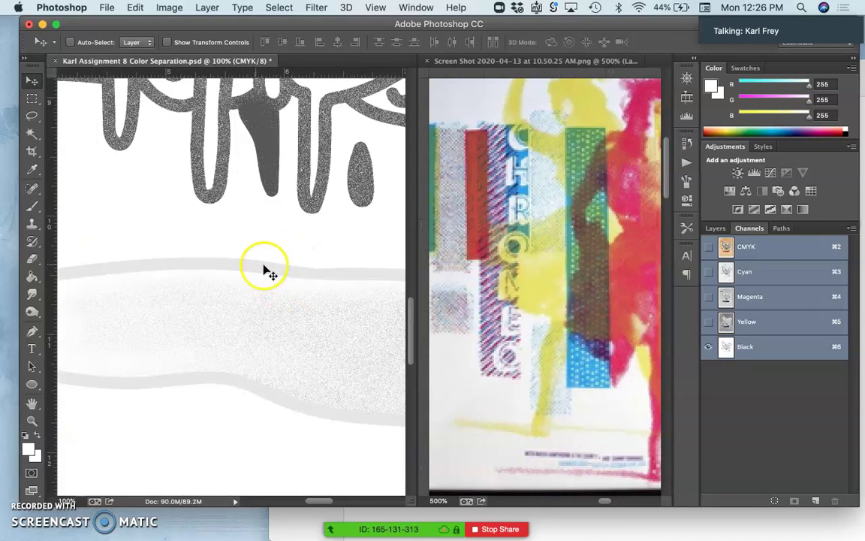
{"action": "scroll", "coordinate": [269, 278], "scroll_direction": "right", "scroll_amount": 10}
{"action": "scroll", "coordinate": [256, 319], "scroll_direction": "left", "scroll_amount": 3}
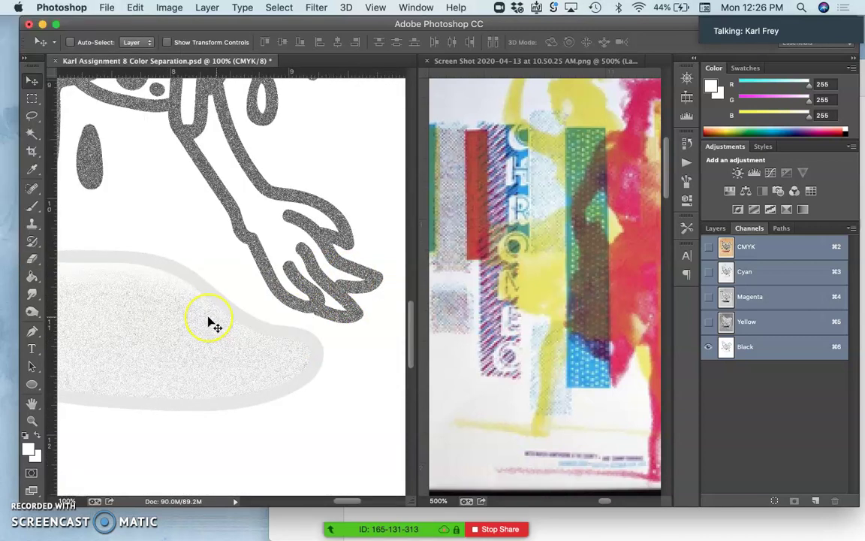
{"action": "scroll", "coordinate": [213, 325], "scroll_direction": "left", "scroll_amount": 6}
{"action": "scroll", "coordinate": [213, 324], "scroll_direction": "up", "scroll_amount": 1}
{"action": "scroll", "coordinate": [214, 324], "scroll_direction": "down", "scroll_amount": 5}
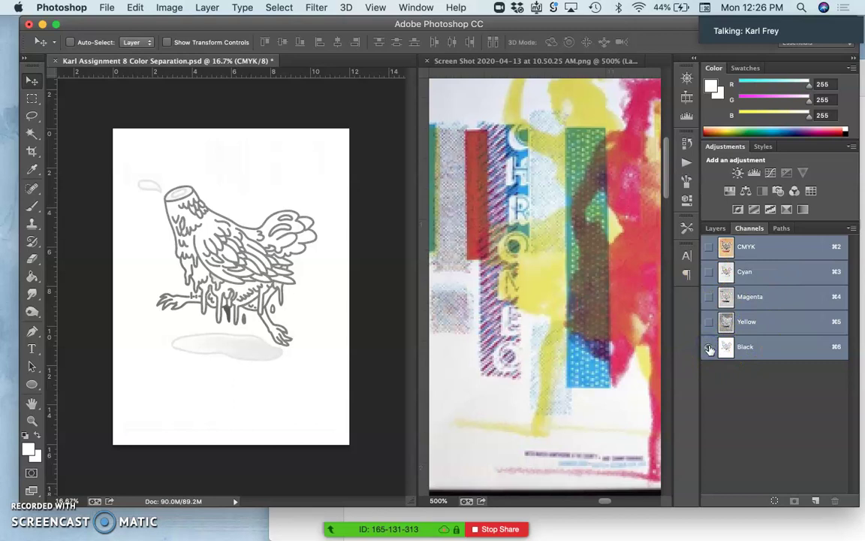
Step: Show Black, try converting the image to Grayscale, then undo the conversion
{"action": "left_click", "coordinate": [709, 347]}
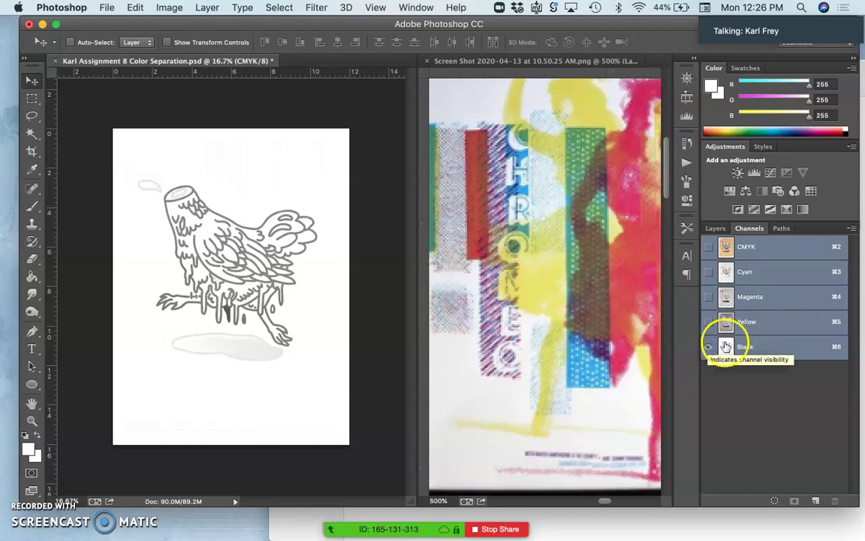
{"action": "left_click", "coordinate": [169, 8]}
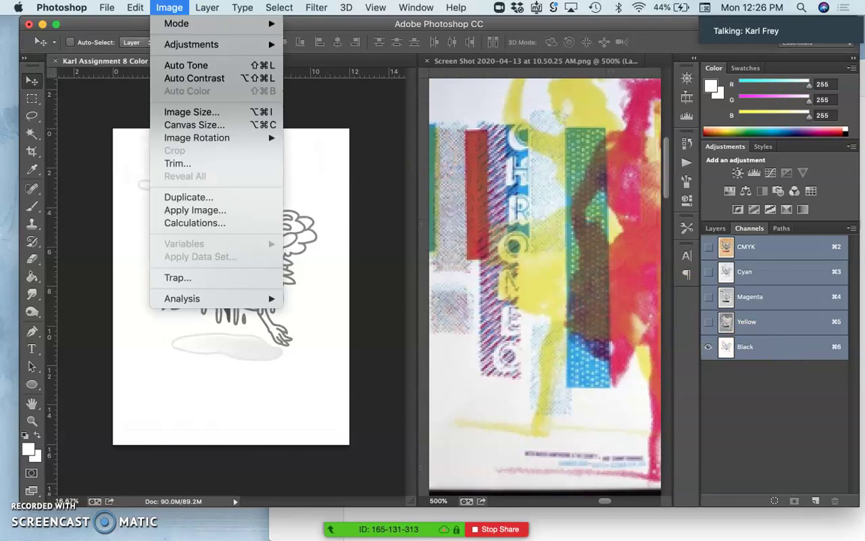
{"action": "mouse_move", "coordinate": [177, 23]}
{"action": "left_click", "coordinate": [320, 42]}
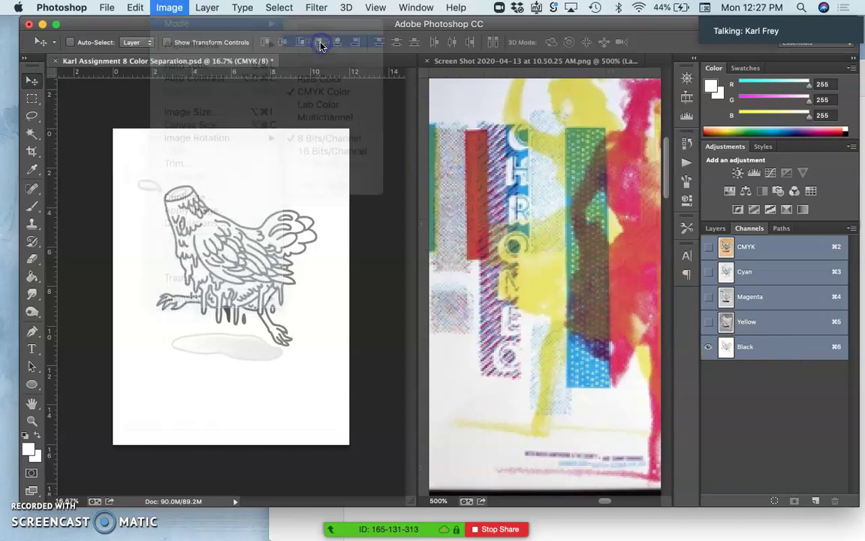
{"action": "left_click", "coordinate": [534, 204]}
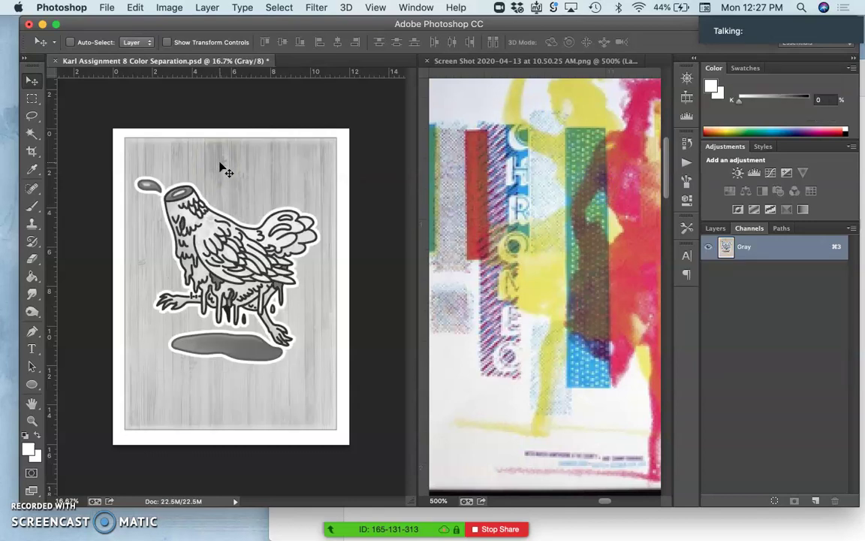
{"action": "key", "text": "super+z"}
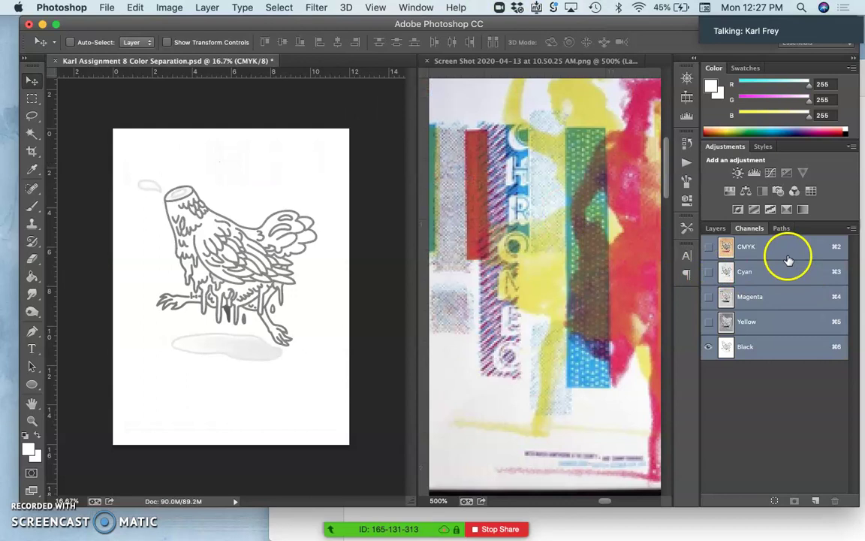
Step: Delete the Magenta, Cyan and Yellow channels in the Channels panel
{"action": "left_click", "coordinate": [766, 277]}
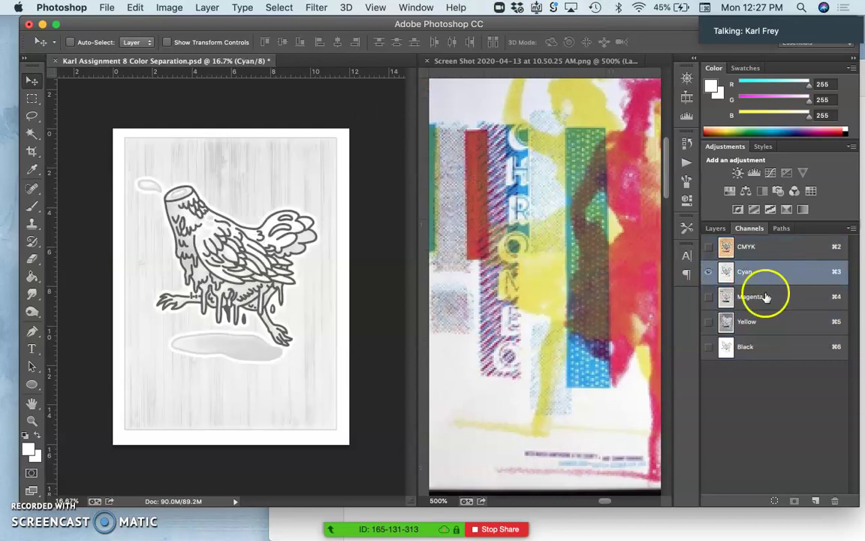
{"action": "left_click", "coordinate": [767, 323], "text": "shift"}
{"action": "left_click", "coordinate": [708, 296]}
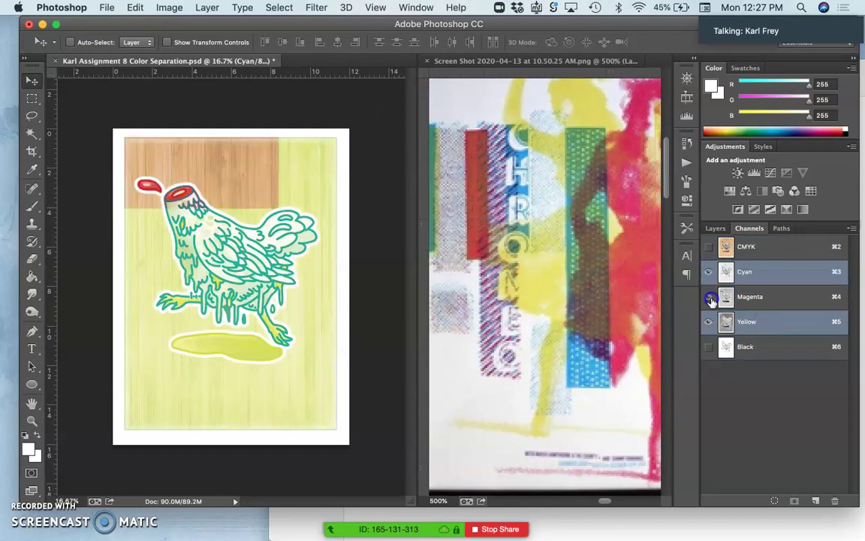
{"action": "left_click_drag", "start_coordinate": [803, 300], "coordinate": [833, 499]}
{"action": "left_click_drag", "start_coordinate": [760, 274], "coordinate": [833, 499]}
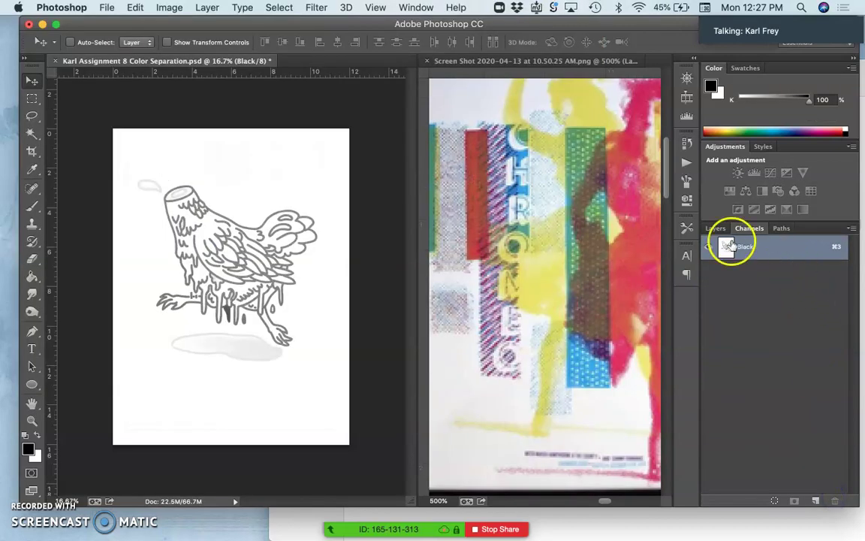
Step: Convert the Black plate to Grayscale mode and zoom in to check the grainy lines
{"action": "left_click", "coordinate": [169, 7]}
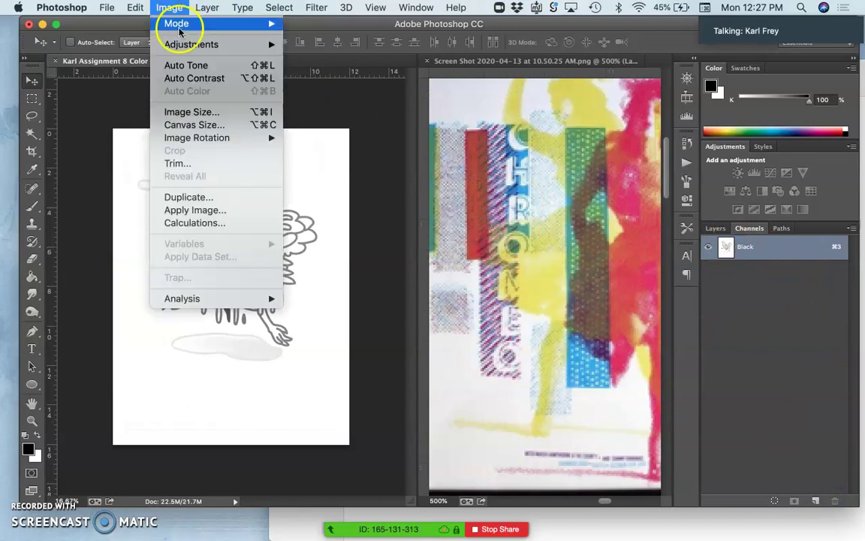
{"action": "mouse_move", "coordinate": [180, 30]}
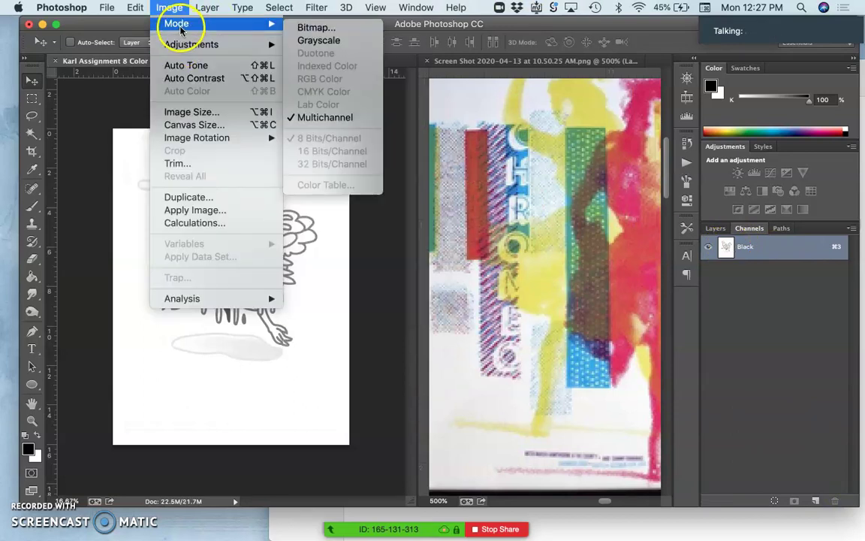
{"action": "left_click", "coordinate": [316, 40]}
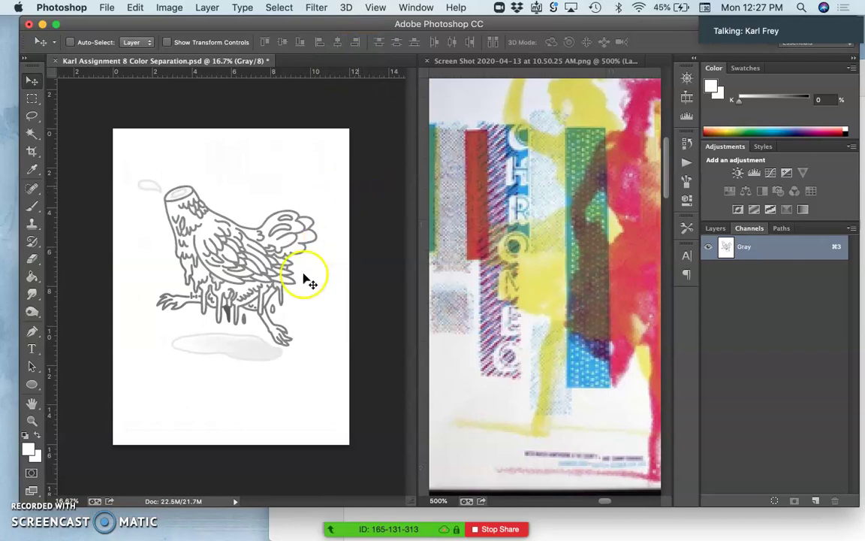
{"action": "key", "text": "super+equal"}
{"action": "key", "text": "super+equal"}
{"action": "key", "text": "super+equal"}
{"action": "key", "text": "super+equal"}
{"action": "key", "text": "super+equal"}
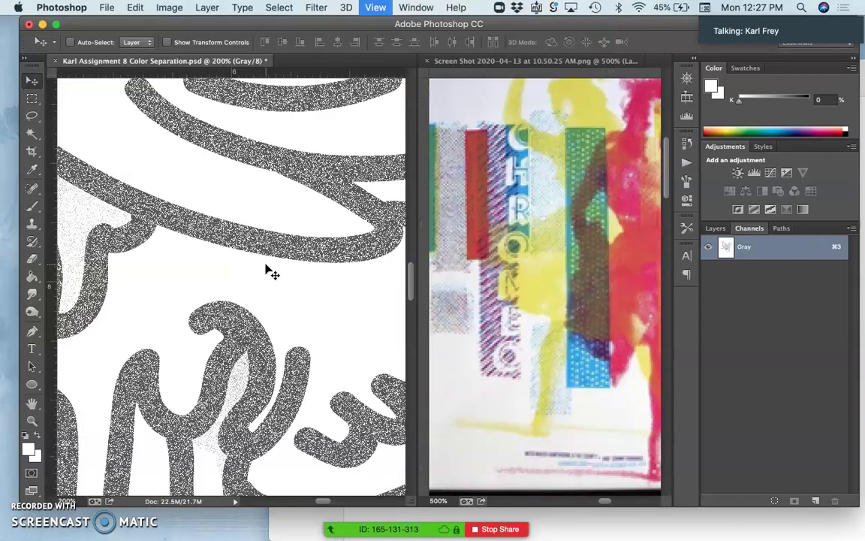
{"action": "key", "text": "super+minus"}
{"action": "key", "text": "super+minus"}
{"action": "key", "text": "super+minus"}
{"action": "left_click", "coordinate": [256, 203]}
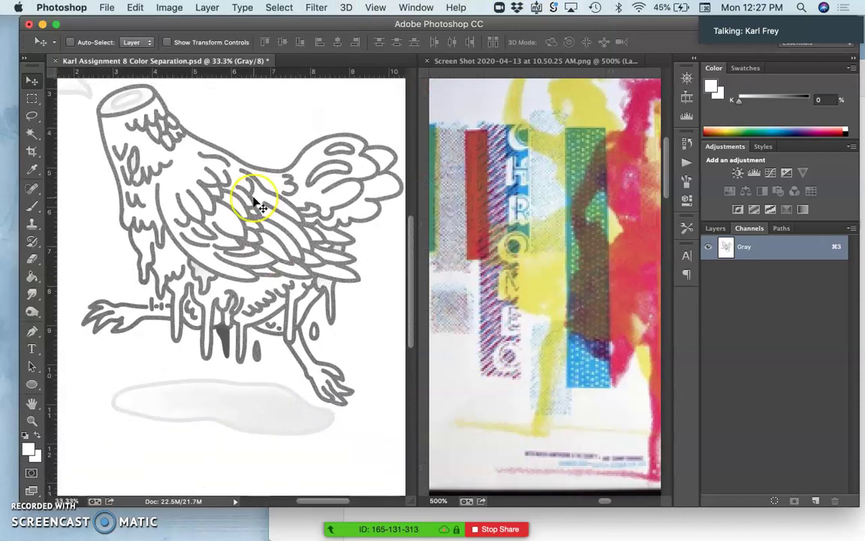
{"action": "key", "text": "super+minus"}
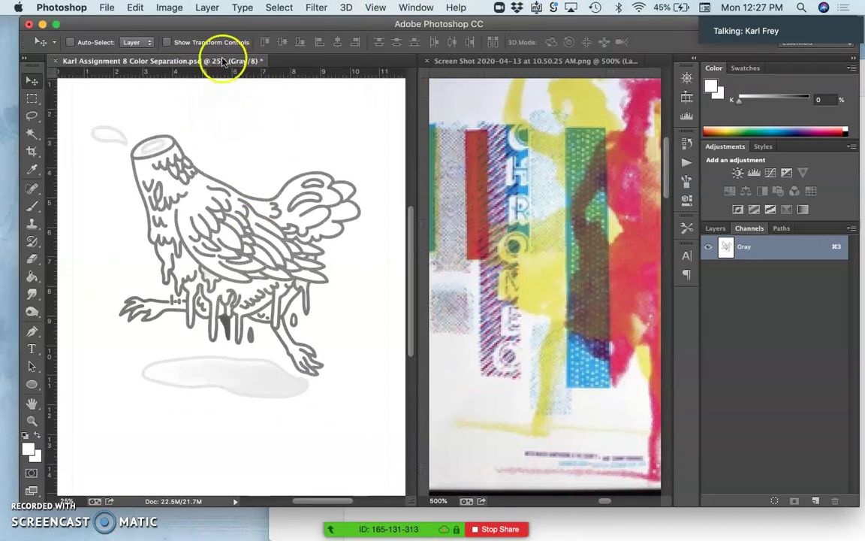
Step: Start a Bitmap conversion at 350 Pixels/Inch output using Halftone Screen
{"action": "left_click", "coordinate": [171, 7]}
{"action": "mouse_move", "coordinate": [176, 23]}
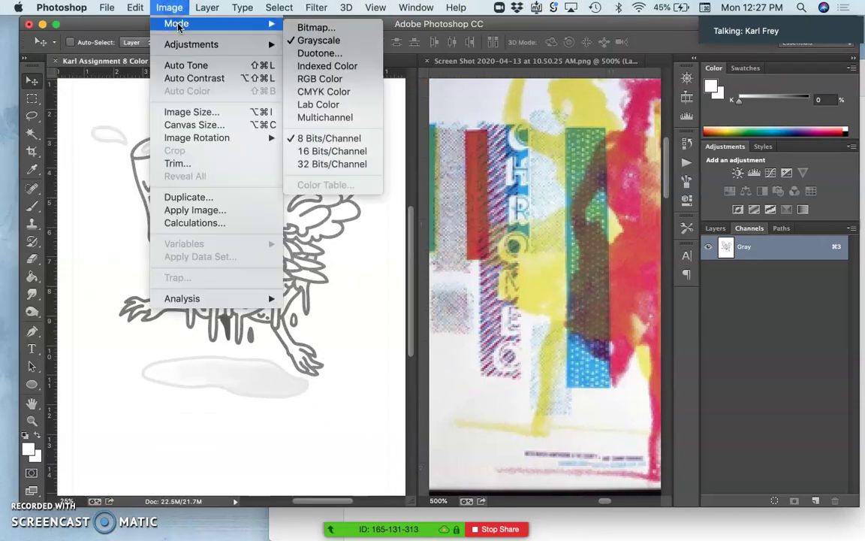
{"action": "left_click", "coordinate": [311, 27]}
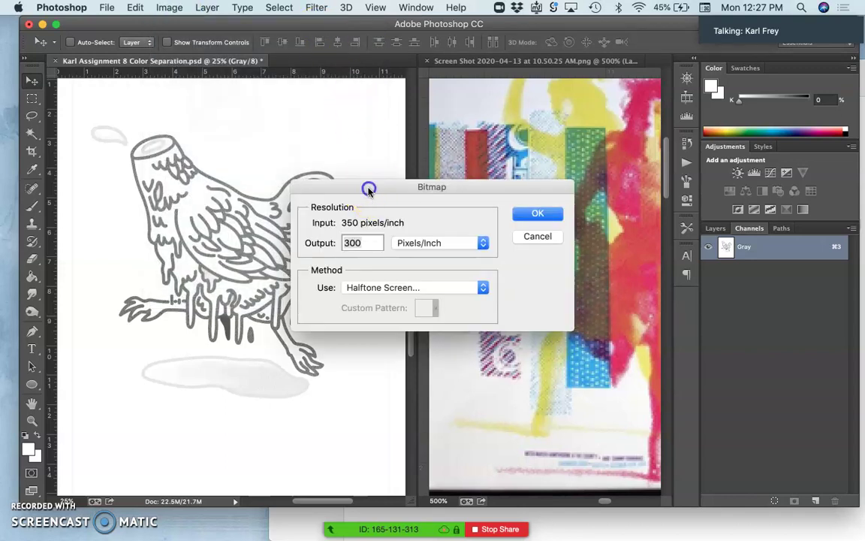
{"action": "left_click_drag", "start_coordinate": [368, 189], "coordinate": [446, 187]}
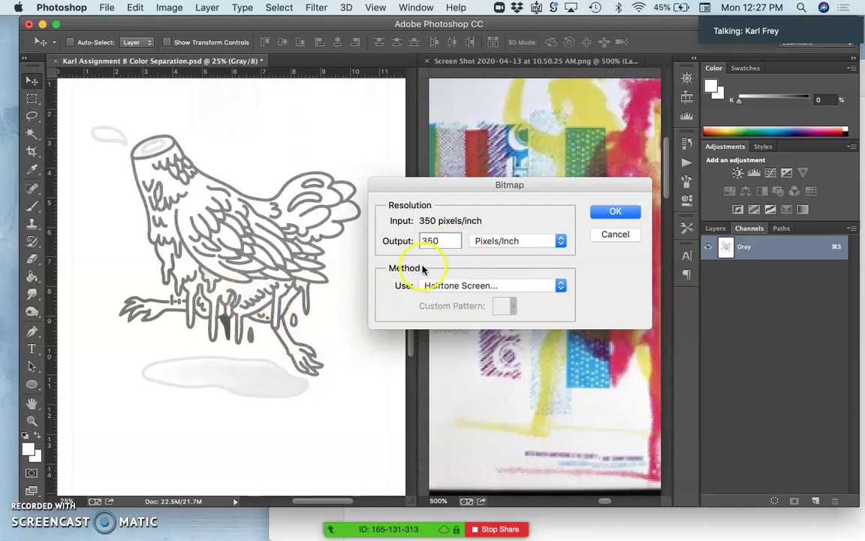
{"action": "left_click", "coordinate": [446, 292]}
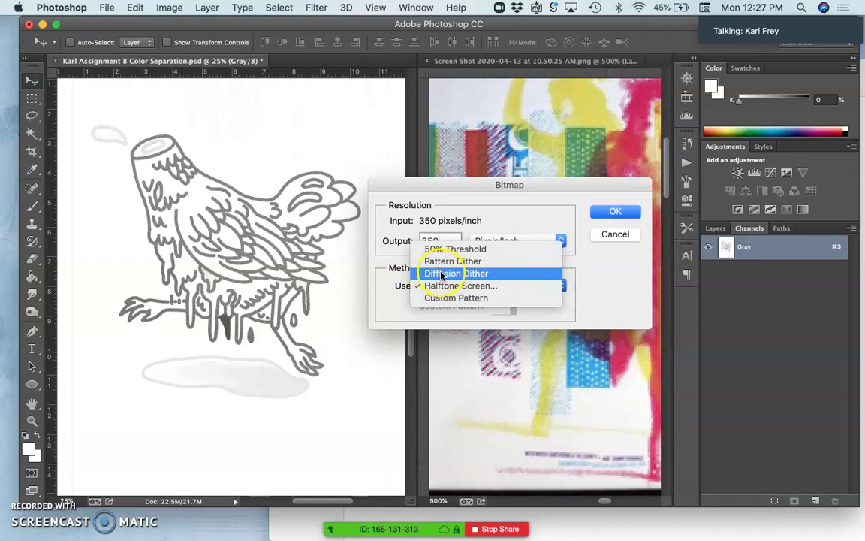
{"action": "left_click", "coordinate": [444, 302]}
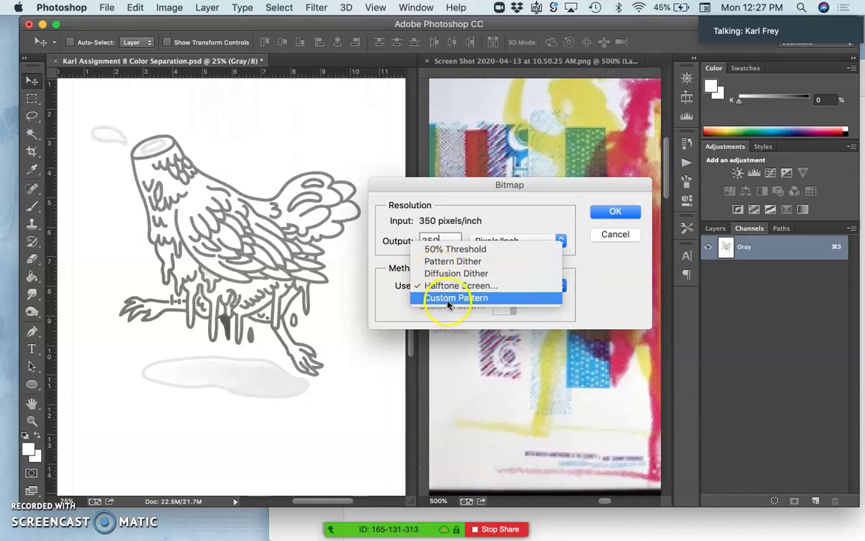
{"action": "left_click", "coordinate": [443, 285]}
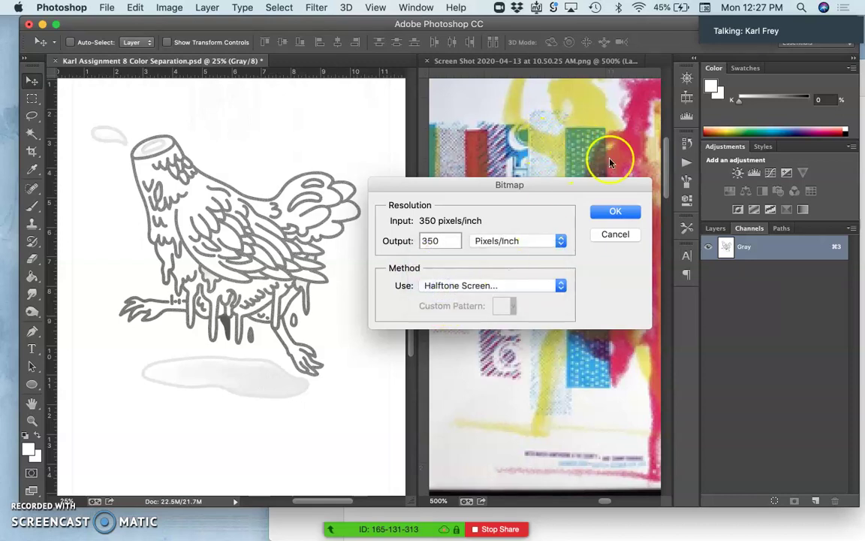
{"action": "left_click", "coordinate": [624, 214]}
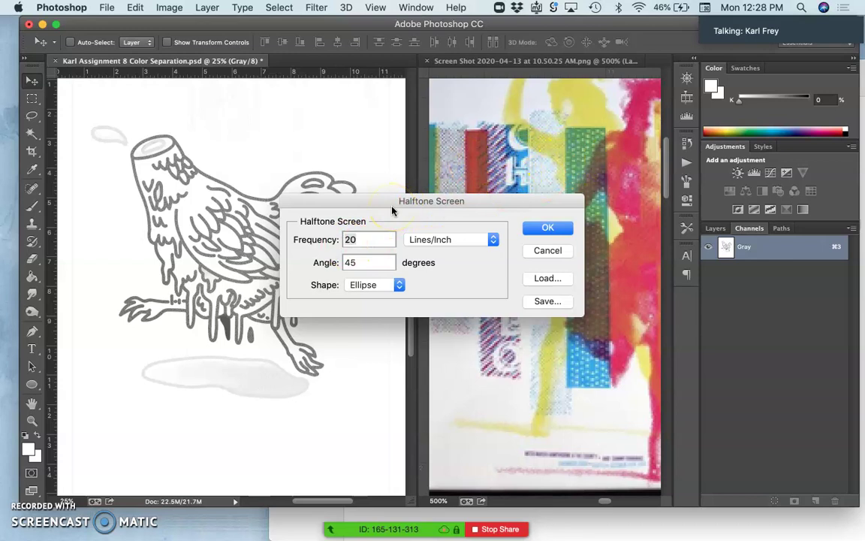
Step: Apply a Round-dot halftone at 20 lines/inch, 45 degrees, and scroll around to inspect the dots
{"action": "left_click", "coordinate": [358, 238]}
{"action": "left_click", "coordinate": [404, 285]}
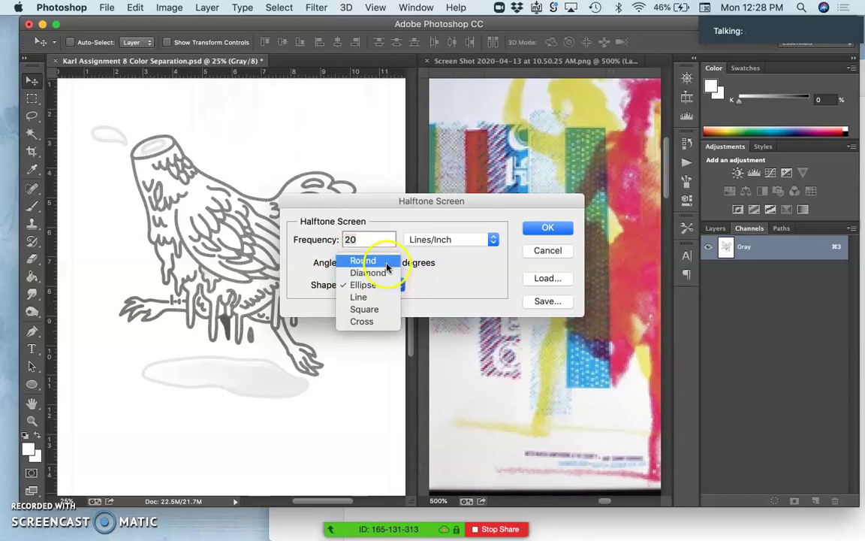
{"action": "left_click", "coordinate": [386, 263]}
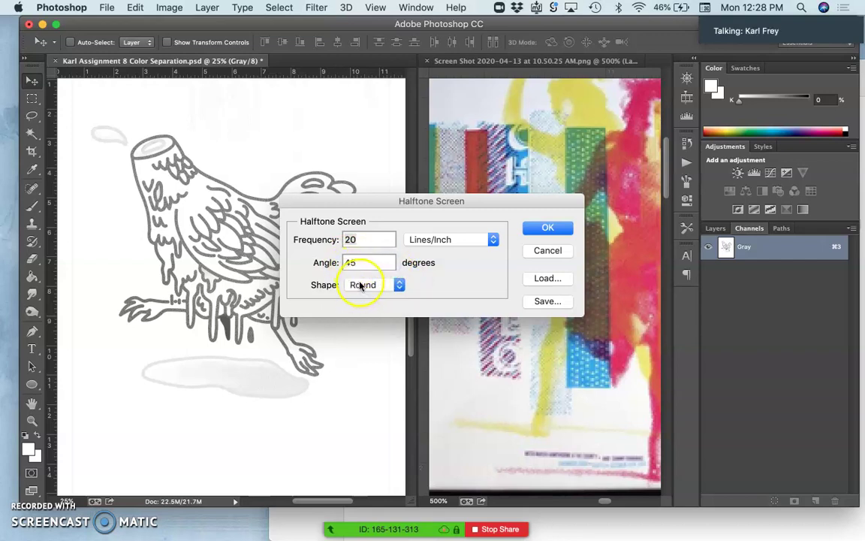
{"action": "left_click", "coordinate": [547, 229]}
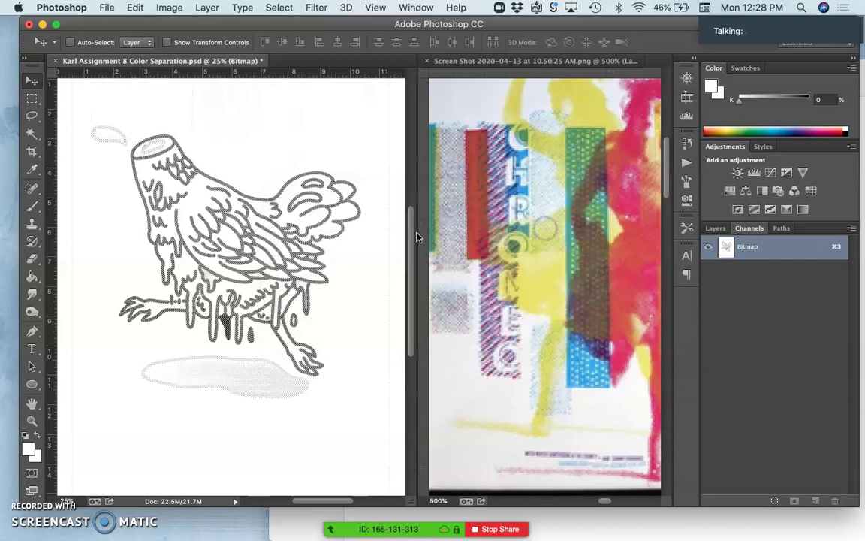
{"action": "scroll", "coordinate": [203, 252], "scroll_direction": "up", "scroll_amount": 6}
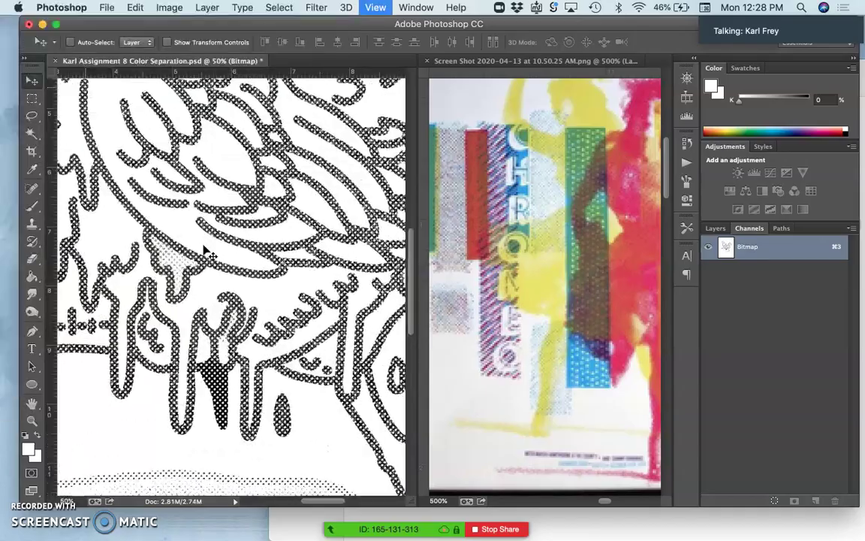
{"action": "scroll", "coordinate": [203, 252], "scroll_direction": "up", "scroll_amount": 5}
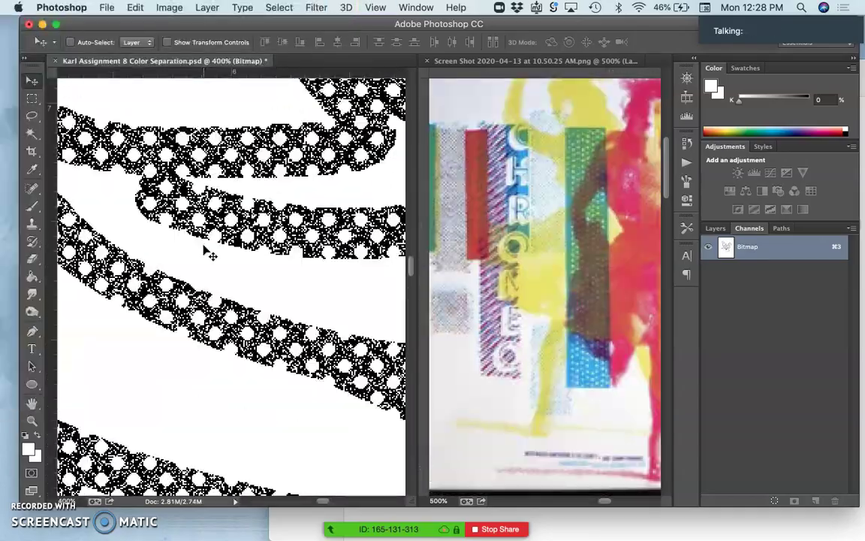
{"action": "scroll", "coordinate": [203, 252], "scroll_direction": "down", "scroll_amount": 5}
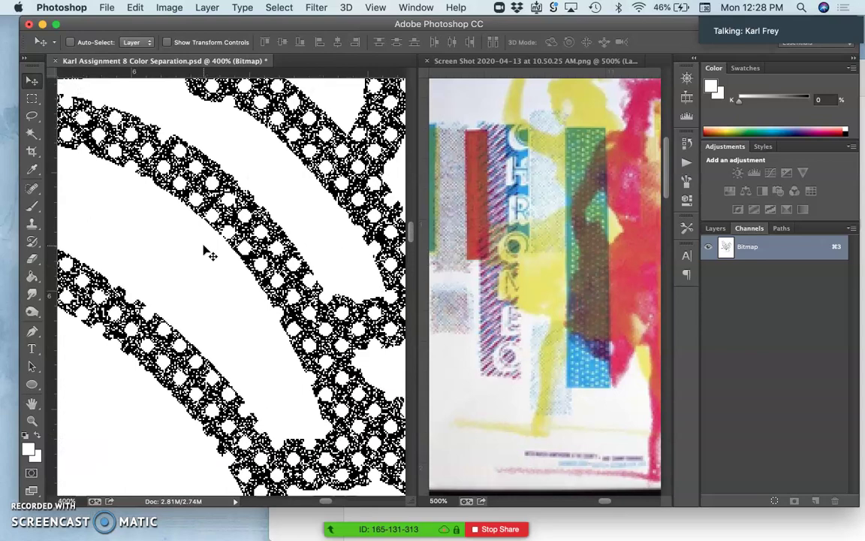
{"action": "scroll", "coordinate": [203, 252], "scroll_direction": "up", "scroll_amount": 10}
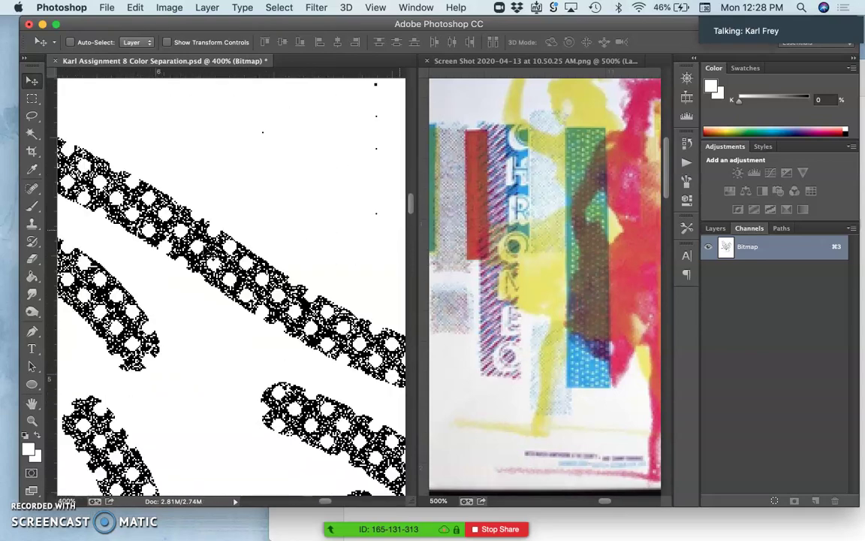
{"action": "scroll", "coordinate": [203, 252], "scroll_direction": "up", "scroll_amount": 8}
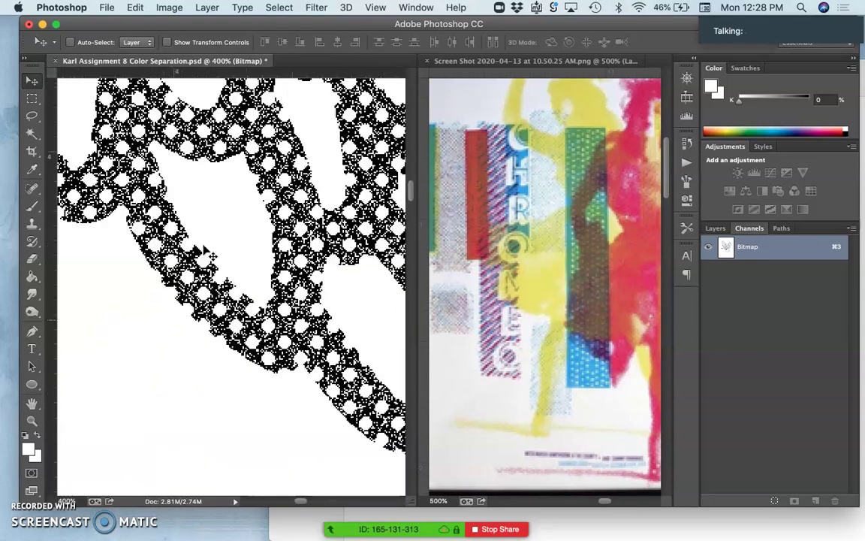
{"action": "scroll", "coordinate": [207, 253], "scroll_direction": "right", "scroll_amount": 2}
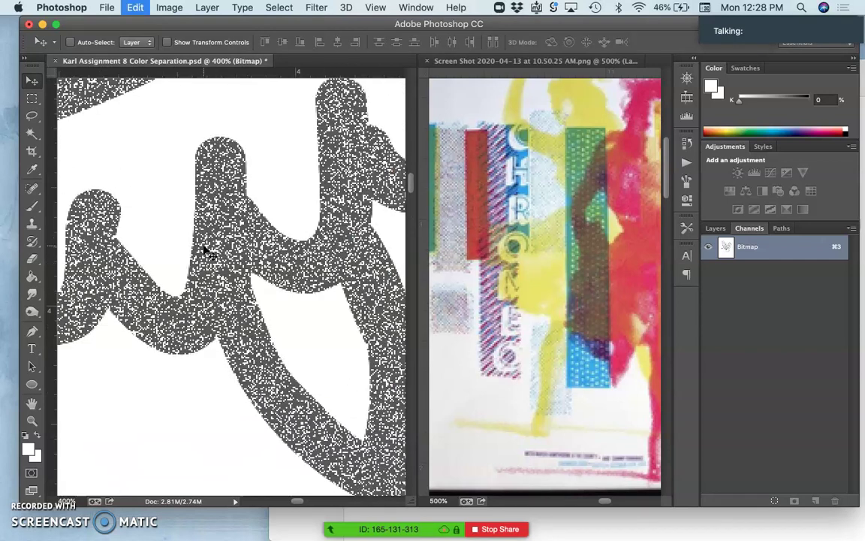
Step: Redo the Bitmap conversion at 350 pixels/inch with an Ellipse halftone dot shape
{"action": "left_click", "coordinate": [175, 45]}
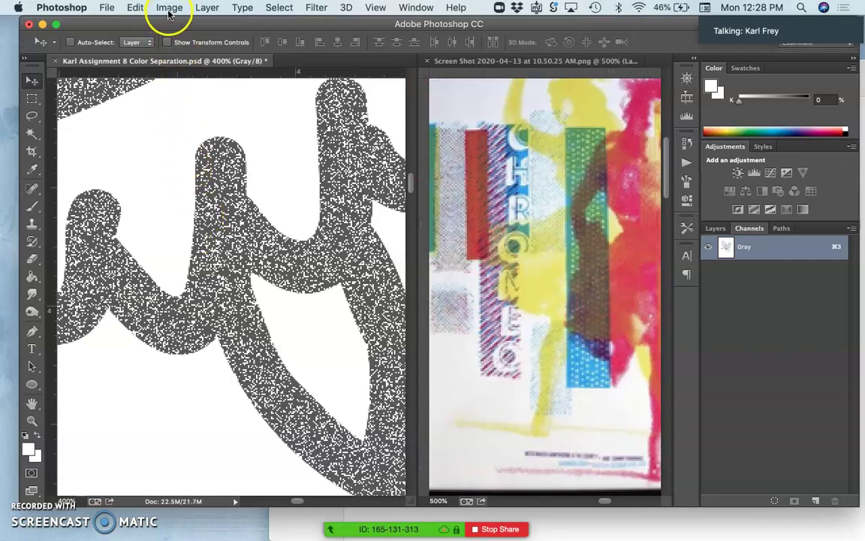
{"action": "left_click", "coordinate": [169, 9]}
{"action": "mouse_move", "coordinate": [181, 24]}
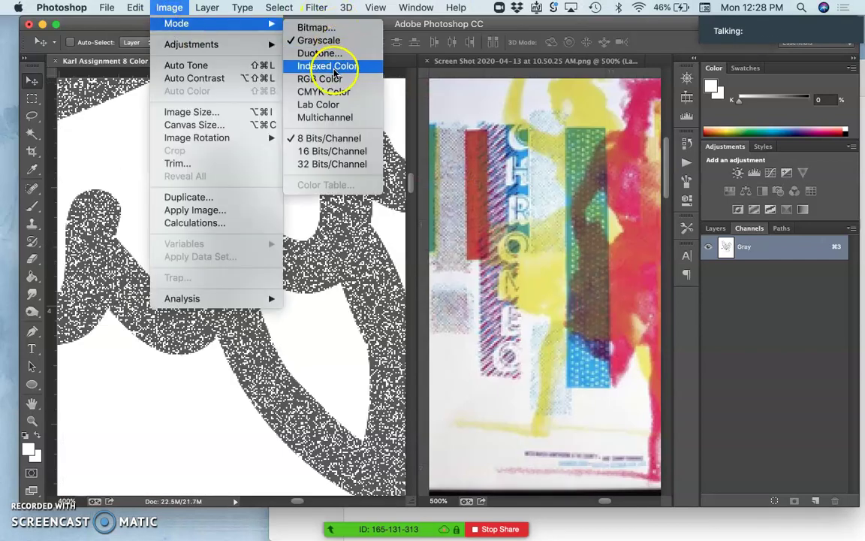
{"action": "left_click", "coordinate": [322, 28]}
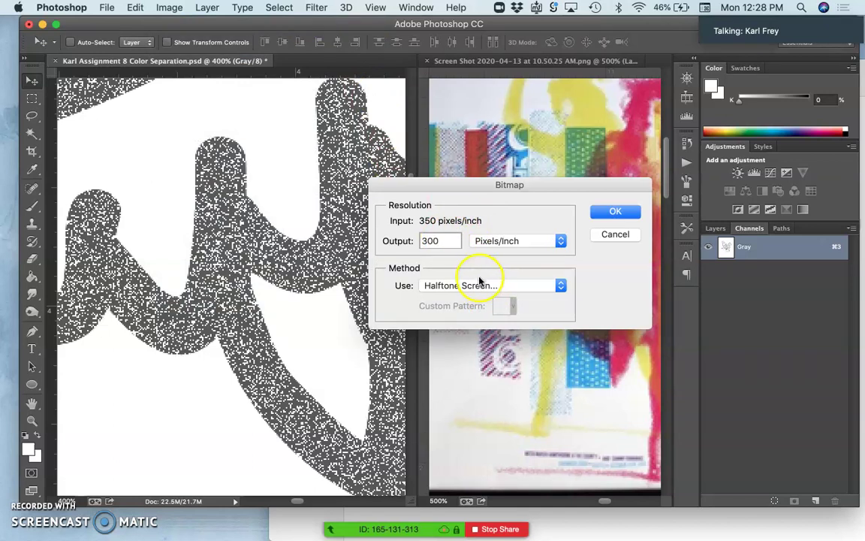
{"action": "left_click", "coordinate": [605, 213]}
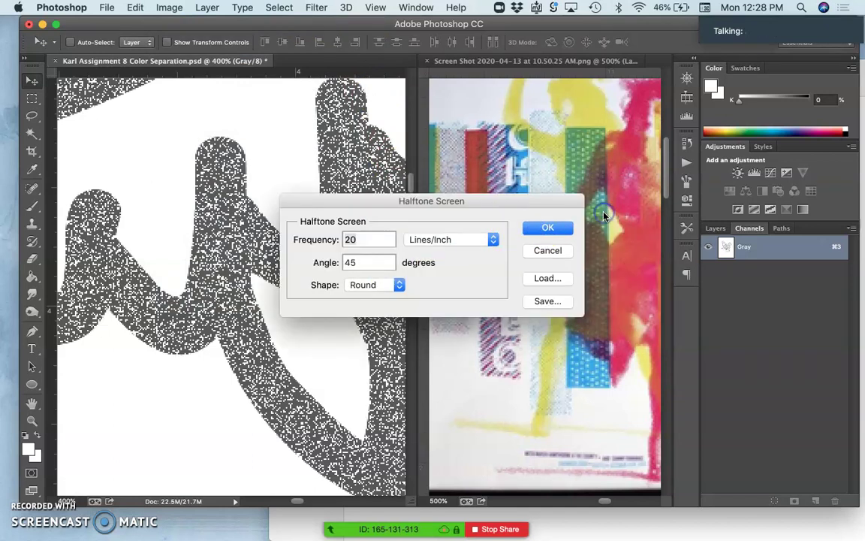
{"action": "left_click", "coordinate": [398, 286]}
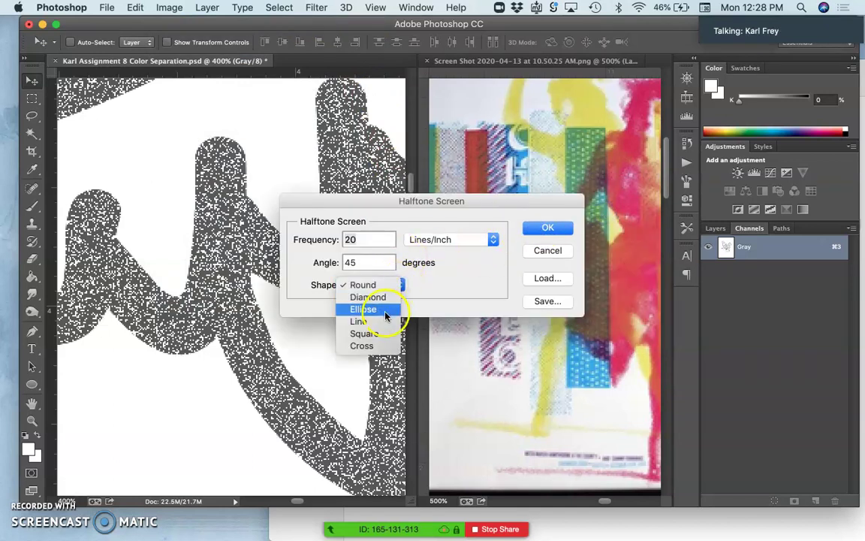
{"action": "left_click", "coordinate": [379, 306]}
{"action": "left_click", "coordinate": [542, 232]}
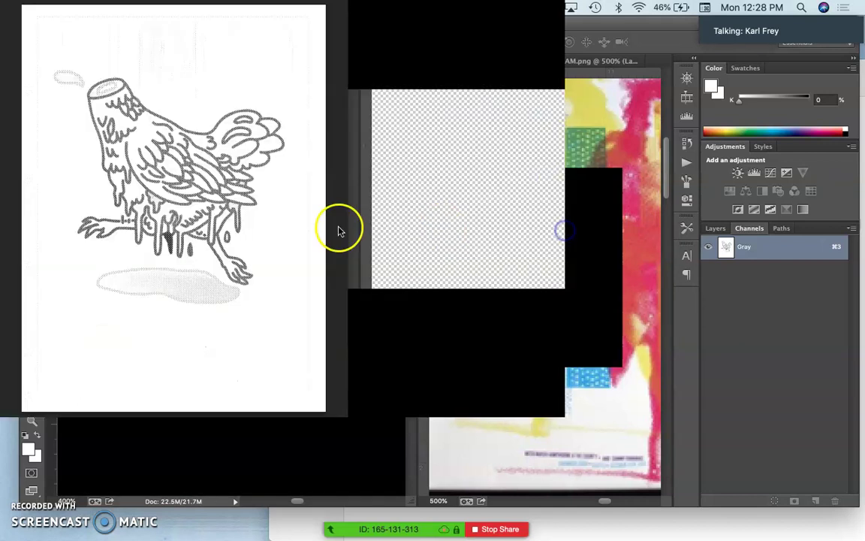
Step: Zoom out to the whole poster, then zoom in close to inspect the elliptical halftone dots
{"action": "key", "text": "super+minus"}
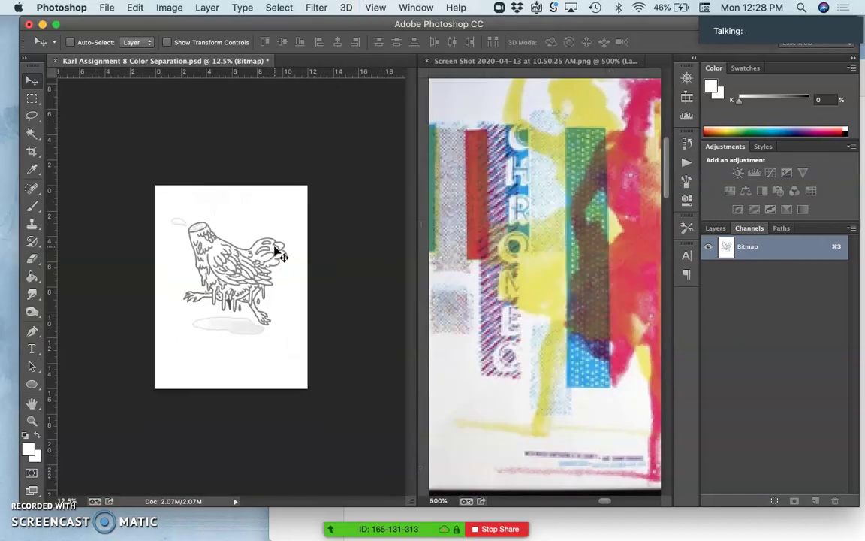
{"action": "key", "text": "super+plus"}
{"action": "key", "text": "super+plus"}
{"action": "key", "text": "super+plus"}
{"action": "key", "text": "super+plus"}
{"action": "key", "text": "super+plus"}
{"action": "key", "text": "super+plus"}
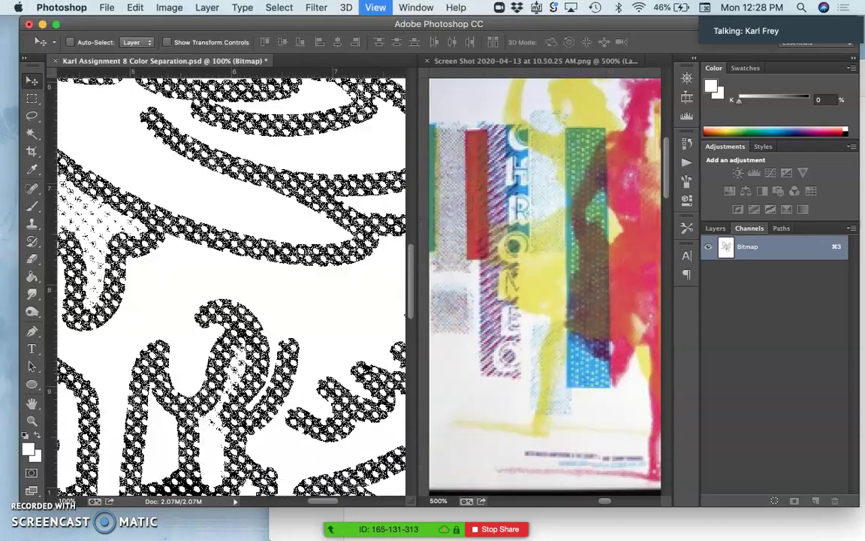
{"action": "left_click", "coordinate": [261, 223]}
{"action": "scroll", "coordinate": [252, 207], "scroll_direction": "up", "scroll_amount": 5}
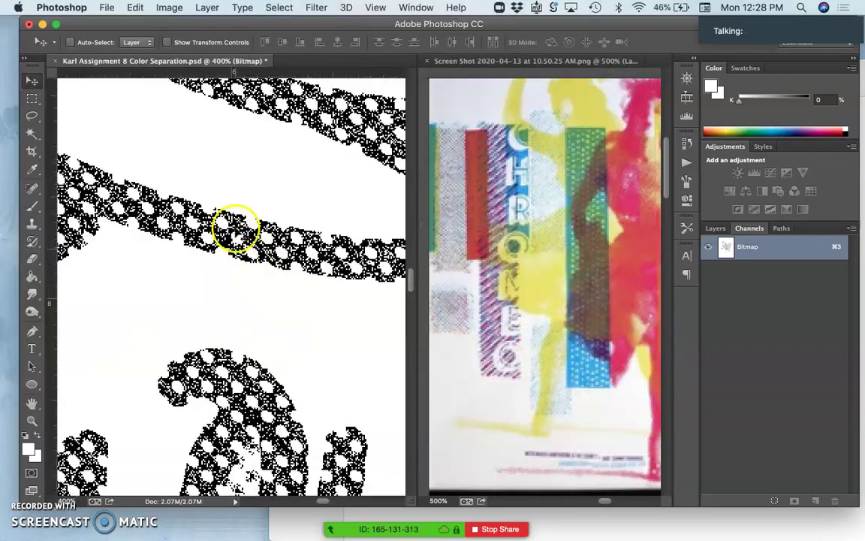
{"action": "scroll", "coordinate": [268, 163], "scroll_direction": "up", "scroll_amount": 10}
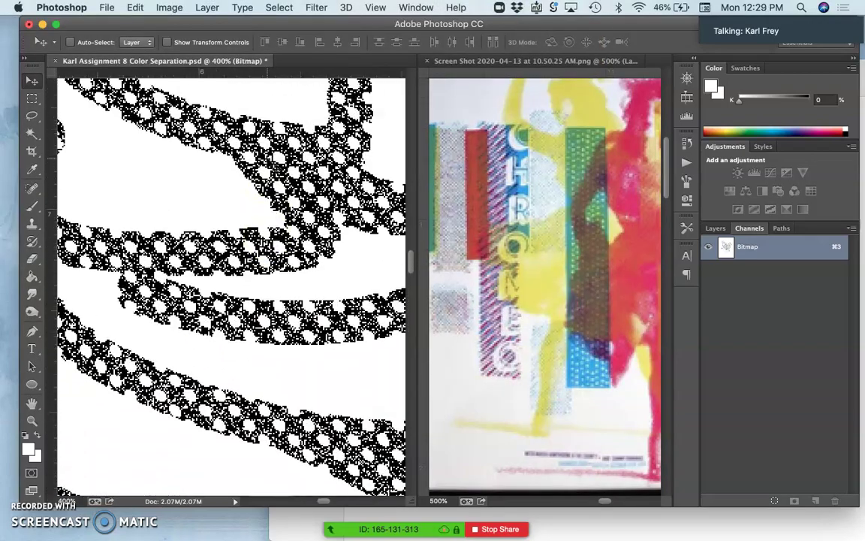
{"action": "scroll", "coordinate": [270, 164], "scroll_direction": "up", "scroll_amount": 10}
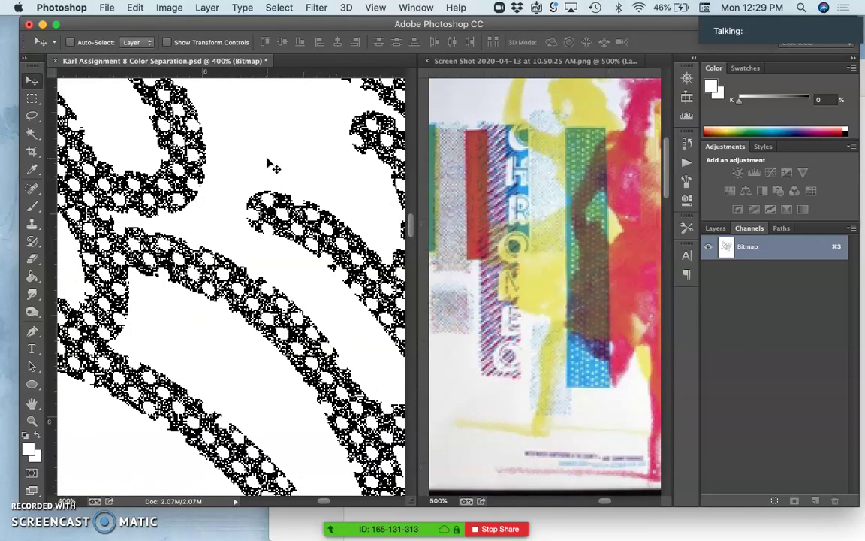
{"action": "scroll", "coordinate": [270, 164], "scroll_direction": "up", "scroll_amount": 8}
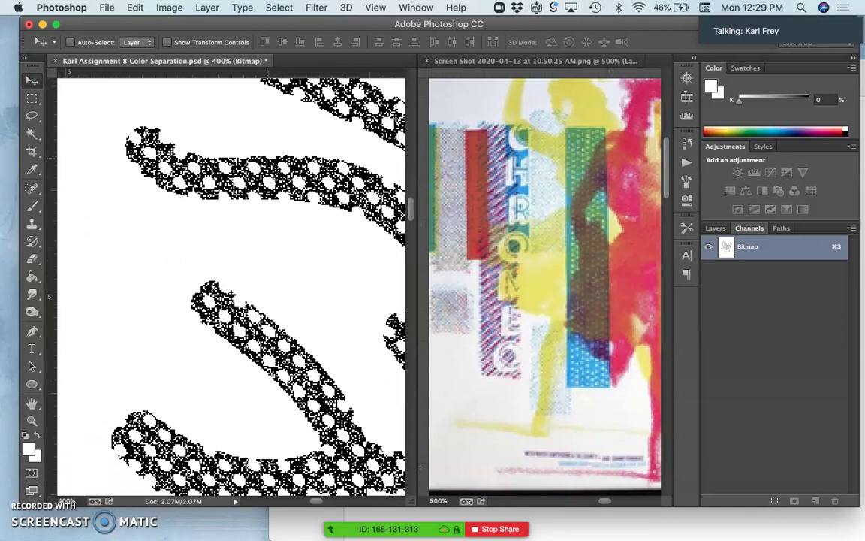
{"action": "scroll", "coordinate": [270, 165], "scroll_direction": "down", "scroll_amount": 10}
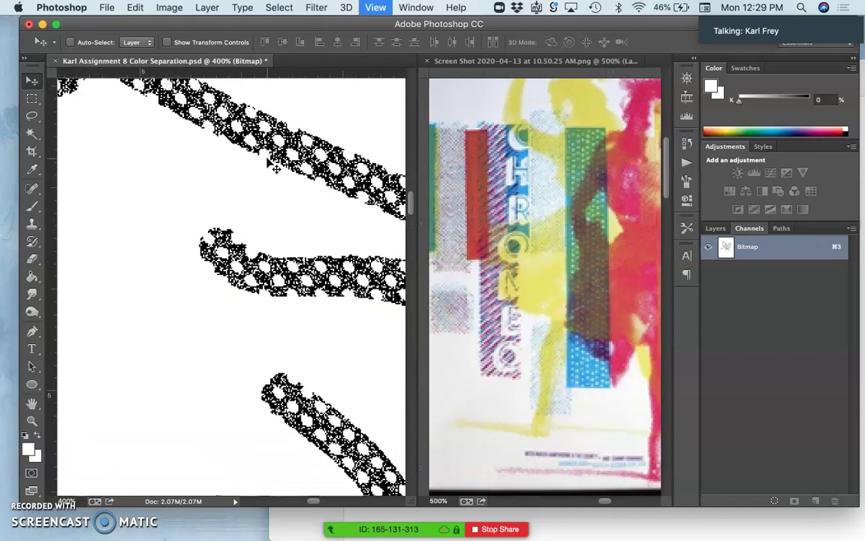
{"action": "scroll", "coordinate": [270, 164], "scroll_direction": "down", "scroll_amount": 3}
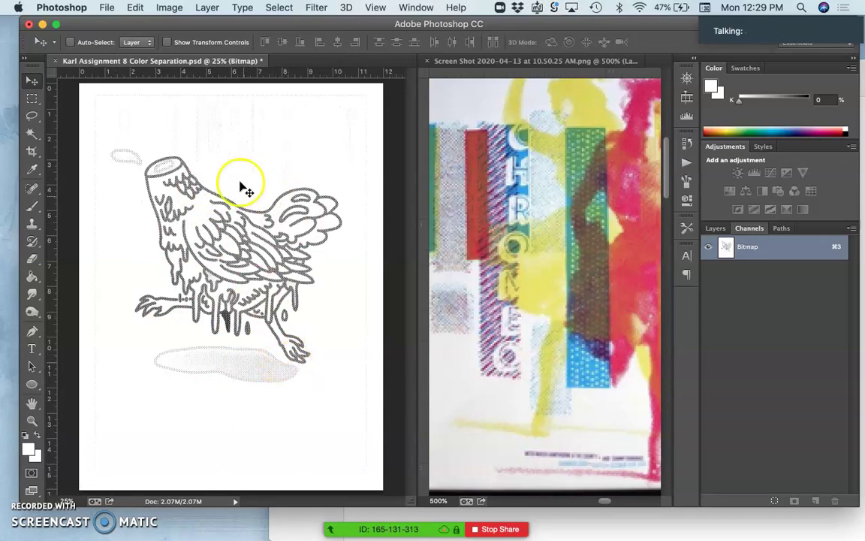
Step: Save the black halftone plate as a PNG with ' black' appended to its file name
{"action": "left_click", "coordinate": [106, 7]}
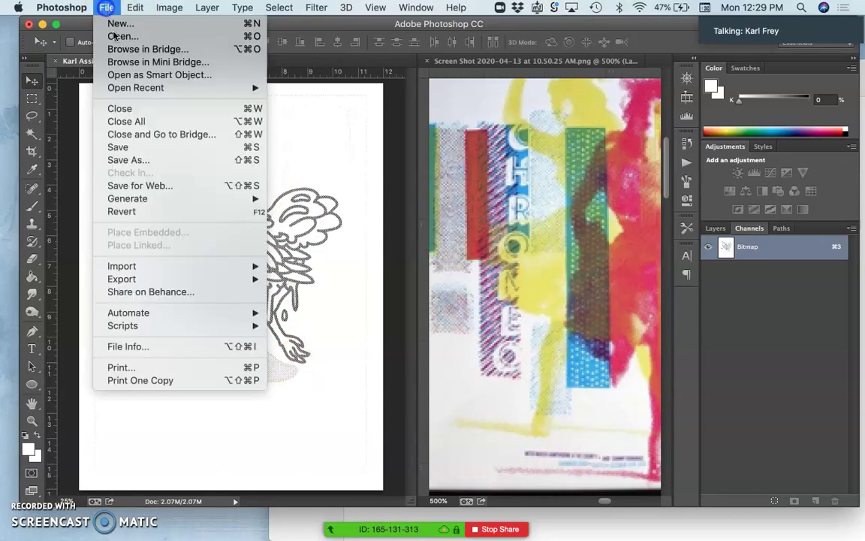
{"action": "left_click", "coordinate": [126, 161]}
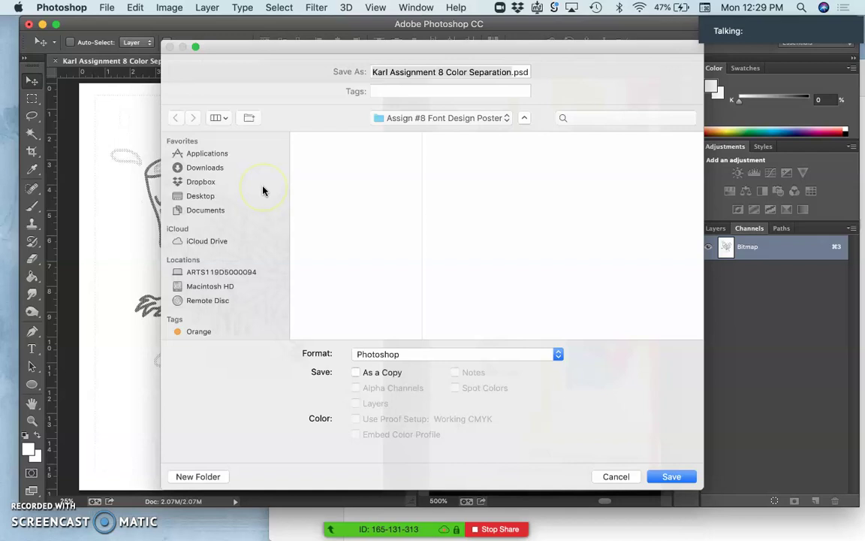
{"action": "left_click", "coordinate": [513, 63]}
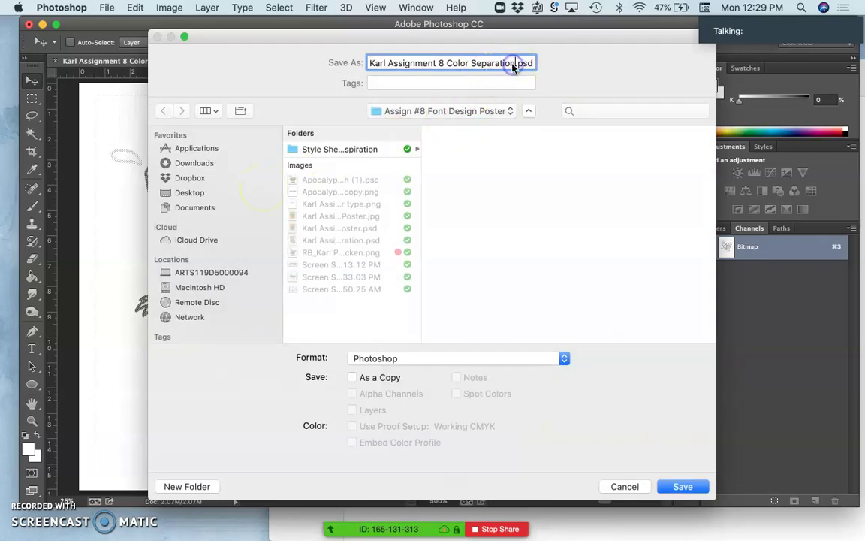
{"action": "type", "text": "black"}
{"action": "key", "text": "Return"}
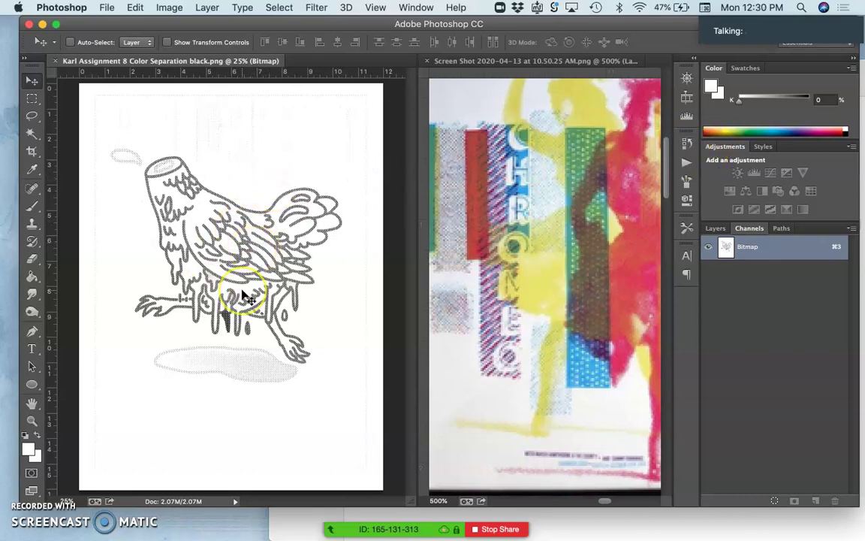
{"action": "key", "text": "super+equal"}
{"action": "key", "text": "super+equal"}
{"action": "key", "text": "super+equal"}
{"action": "key", "text": "super+equal"}
{"action": "key", "text": "super+equal"}
{"action": "key", "text": "super+equal"}
{"action": "key", "text": "super+equal"}
{"action": "key", "text": "super+equal"}
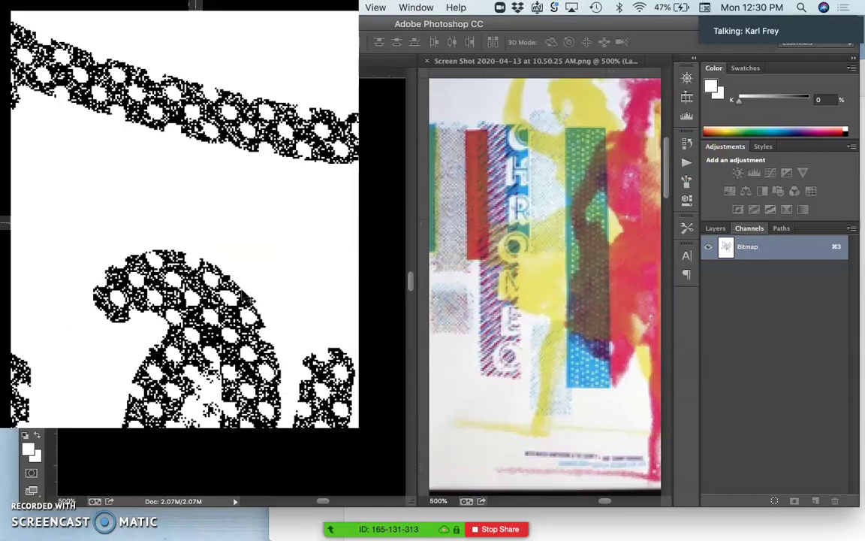
{"action": "left_click_drag", "start_coordinate": [201, 387], "coordinate": [212, 380]}
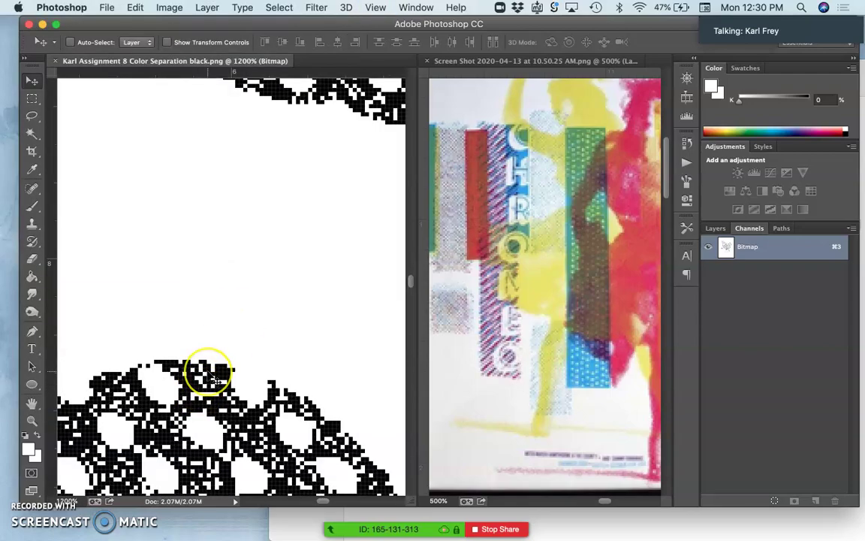
{"action": "key", "text": "super+minus"}
{"action": "key", "text": "super+minus"}
{"action": "key", "text": "super+minus"}
{"action": "key", "text": "super+minus"}
{"action": "key", "text": "super+minus"}
{"action": "key", "text": "super+minus"}
{"action": "key", "text": "super+minus"}
{"action": "key", "text": "super+minus"}
{"action": "key", "text": "super+minus"}
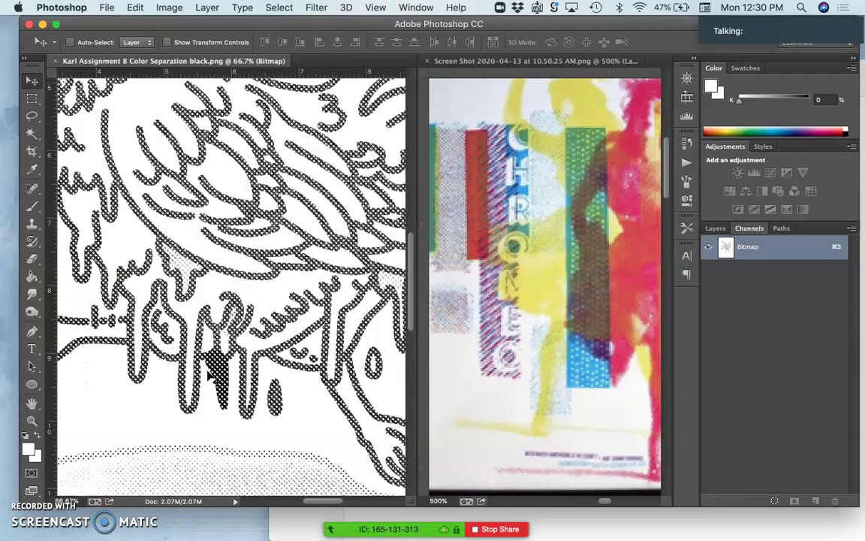
{"action": "key", "text": "super+0"}
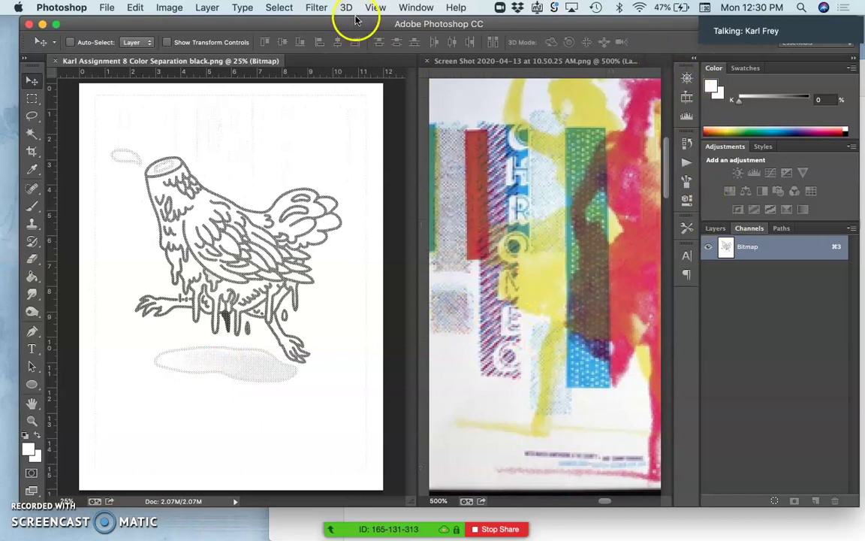
Step: Revert the document to its CMYK Color history state
{"action": "left_click", "coordinate": [686, 142]}
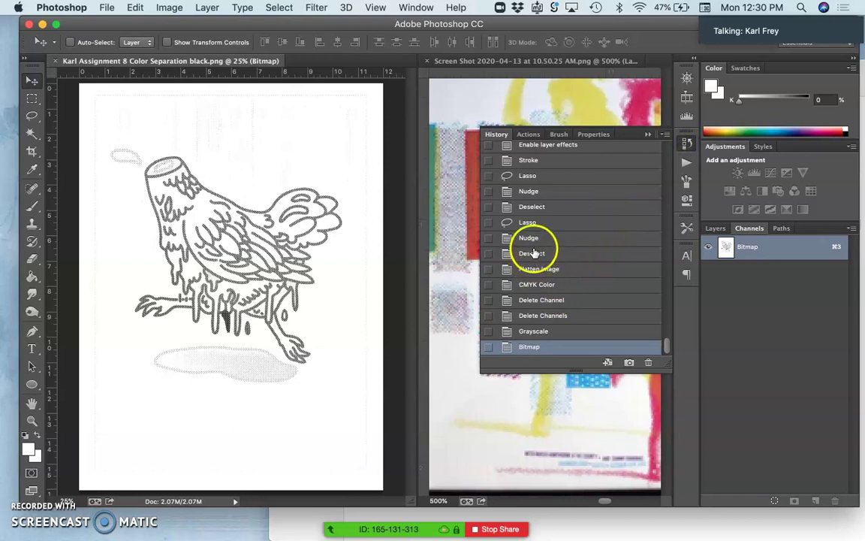
{"action": "scroll", "coordinate": [534, 208], "scroll_direction": "up", "scroll_amount": 5}
{"action": "scroll", "coordinate": [535, 210], "scroll_direction": "down", "scroll_amount": 5}
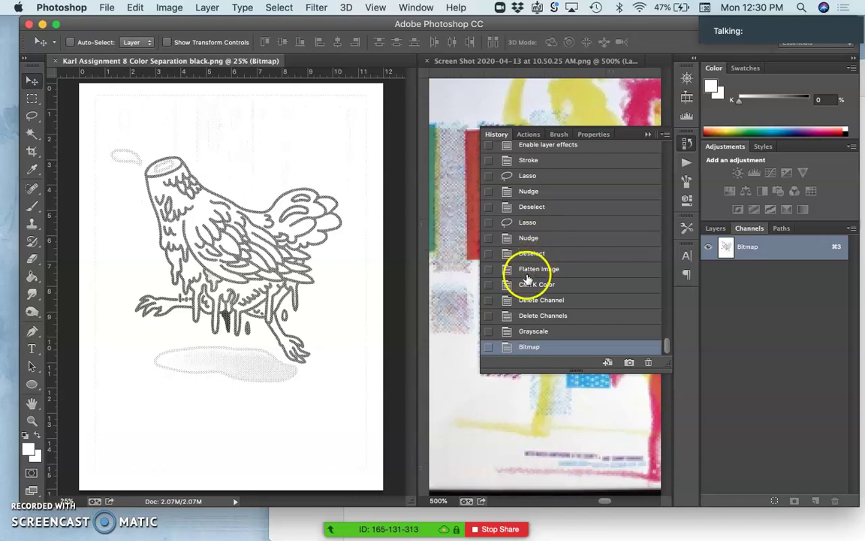
{"action": "left_click", "coordinate": [528, 282]}
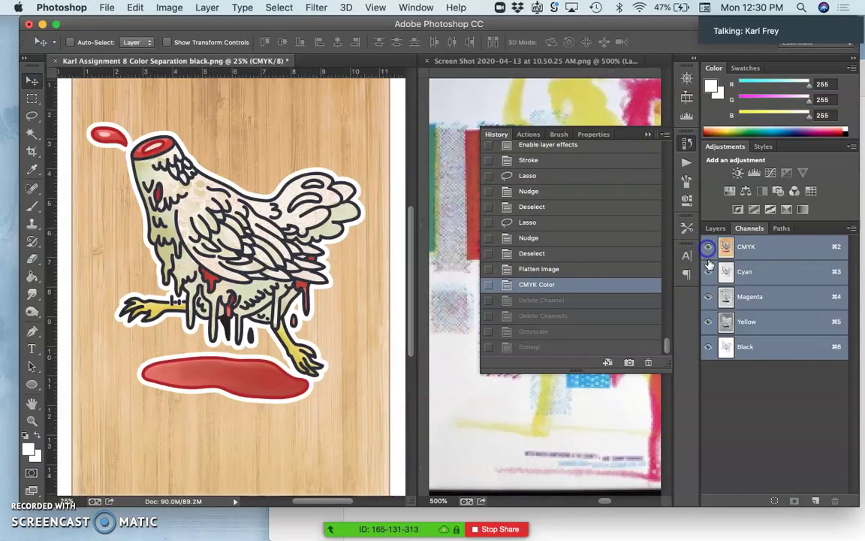
Step: Hide Cyan and Magenta, then delete the Black, Magenta and Cyan channels, leaving only Yellow
{"action": "left_click", "coordinate": [709, 272]}
{"action": "left_click", "coordinate": [708, 297]}
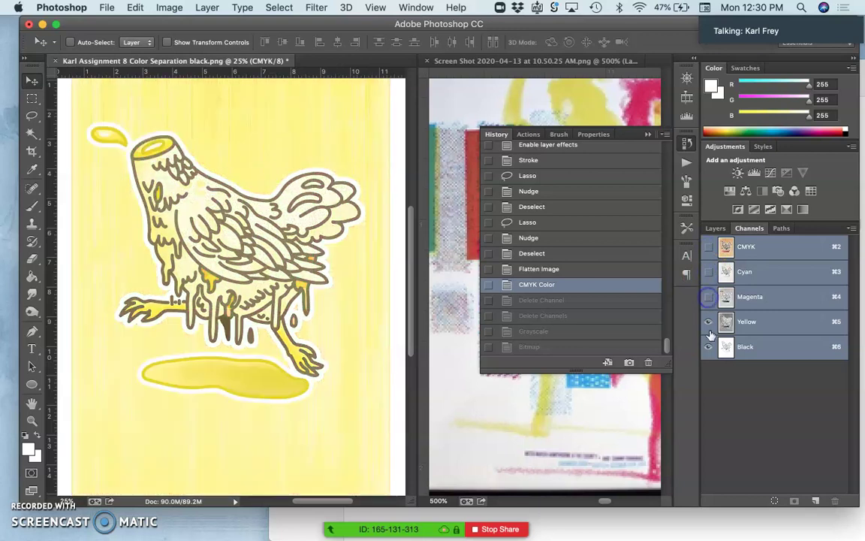
{"action": "left_click_drag", "start_coordinate": [750, 351], "coordinate": [835, 499]}
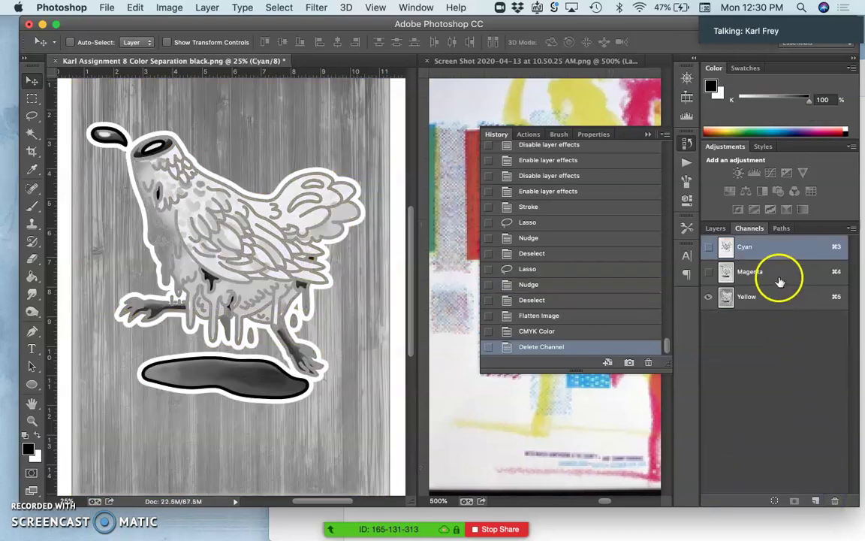
{"action": "left_click_drag", "start_coordinate": [779, 281], "coordinate": [835, 499]}
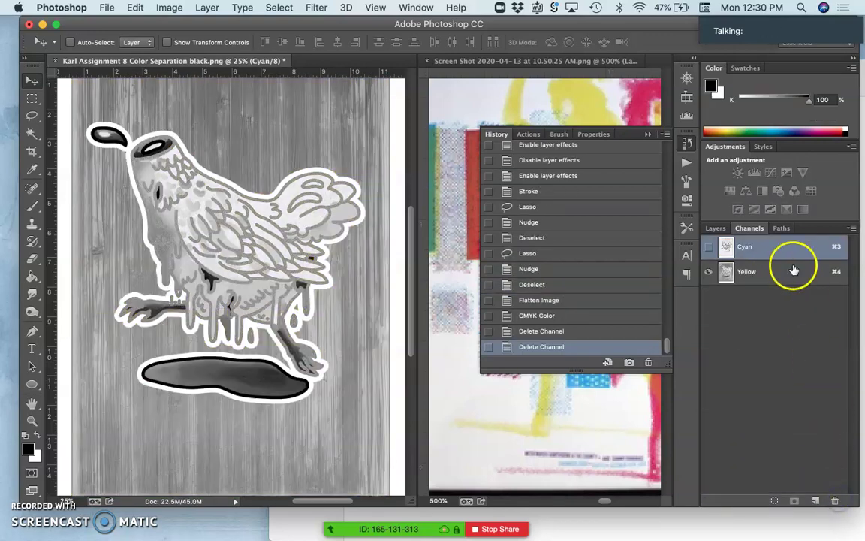
{"action": "left_click_drag", "start_coordinate": [782, 247], "coordinate": [835, 499]}
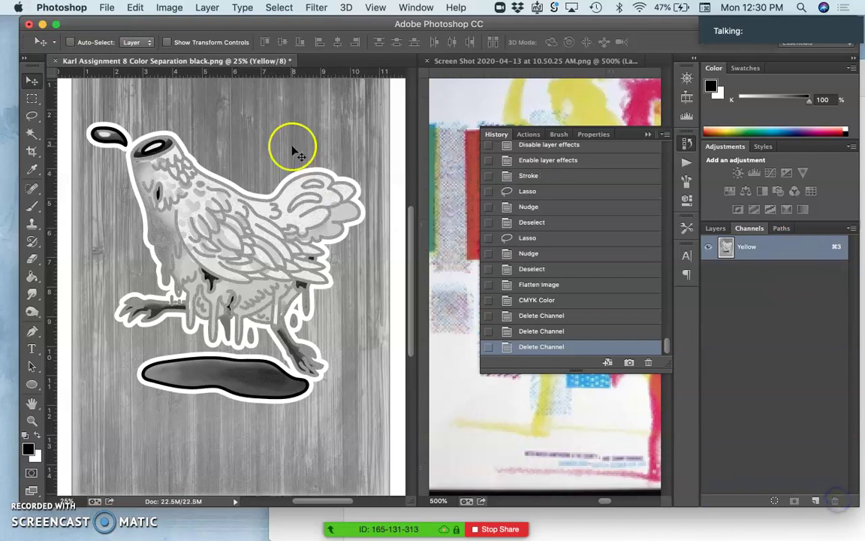
Step: Convert the Yellow plate to Grayscale mode
{"action": "left_click", "coordinate": [170, 7]}
{"action": "mouse_move", "coordinate": [177, 28]}
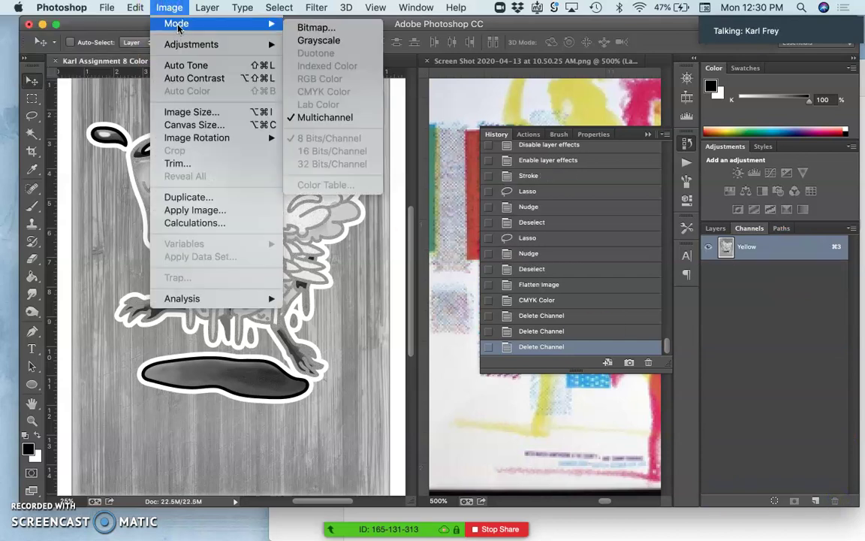
{"action": "left_click", "coordinate": [316, 39]}
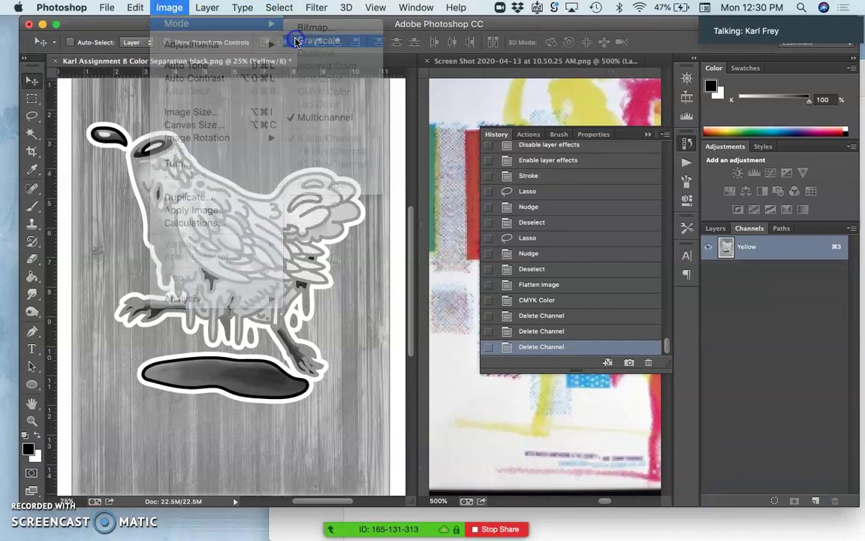
Step: Convert it to Bitmap at 300 output with a 20 lines/inch, 45-degree Ellipse halftone screen
{"action": "left_click", "coordinate": [169, 8]}
{"action": "mouse_move", "coordinate": [177, 23]}
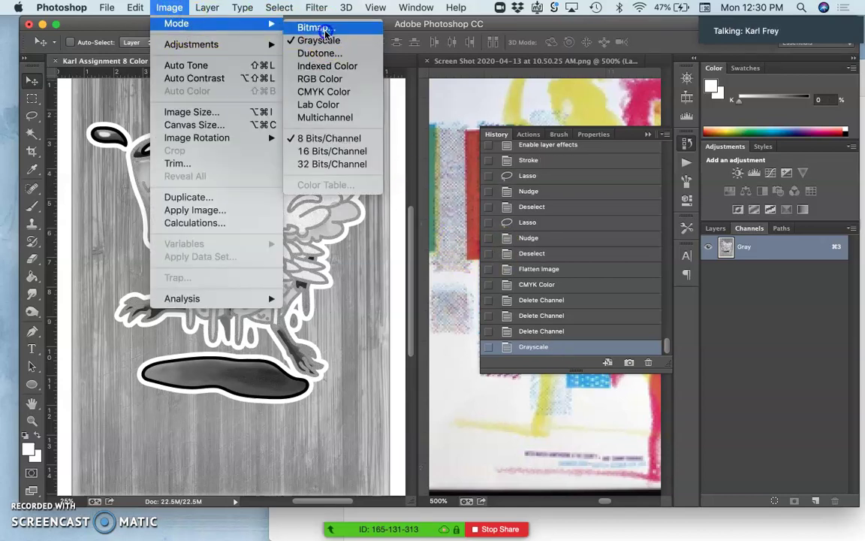
{"action": "left_click", "coordinate": [324, 35]}
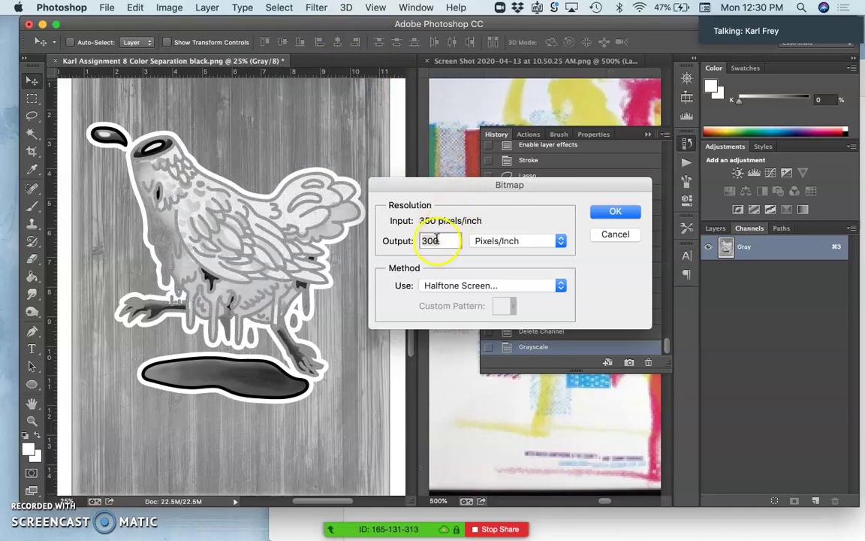
{"action": "left_click", "coordinate": [616, 213]}
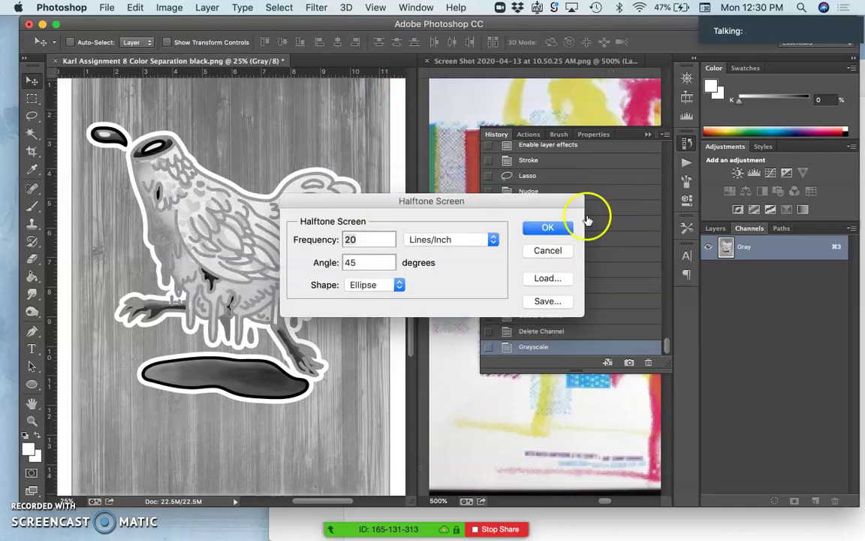
{"action": "left_click", "coordinate": [550, 228]}
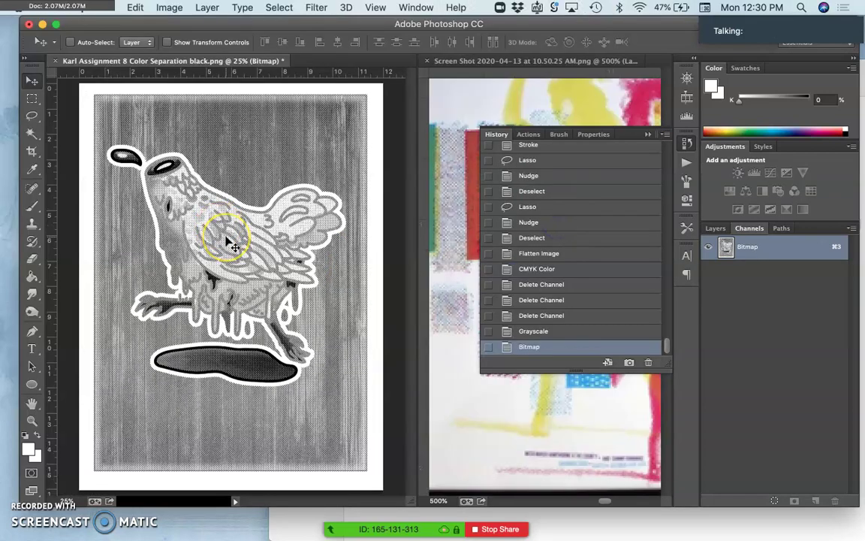
Step: Zoom in and out to inspect the halftone dots, return to full page, and pick the Magic Wand
{"action": "key", "text": "super+plus"}
{"action": "key", "text": "super+plus"}
{"action": "key", "text": "super+plus"}
{"action": "key", "text": "super+plus"}
{"action": "key", "text": "super+plus"}
{"action": "key", "text": "super+plus"}
{"action": "key", "text": "super+plus"}
{"action": "key", "text": "super+plus"}
{"action": "key", "text": "super+plus"}
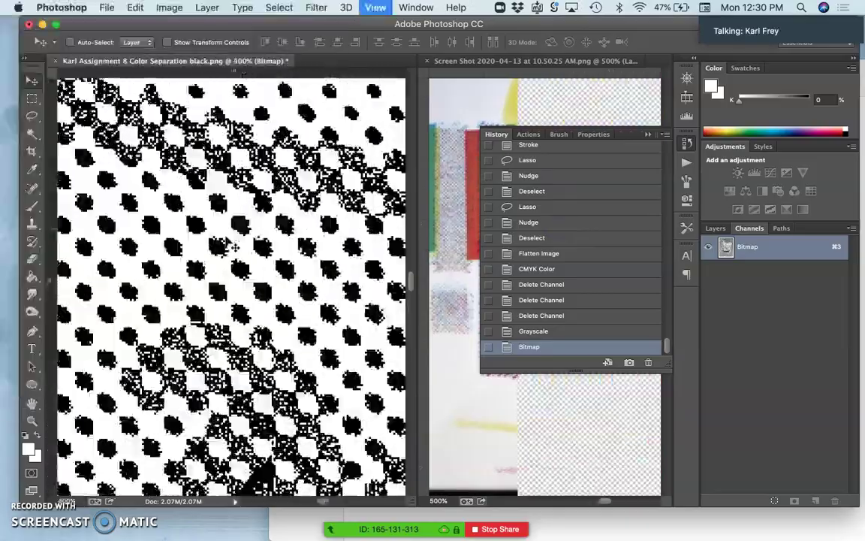
{"action": "key", "text": "super+minus"}
{"action": "key", "text": "super+minus"}
{"action": "key", "text": "super+minus"}
{"action": "key", "text": "super+minus"}
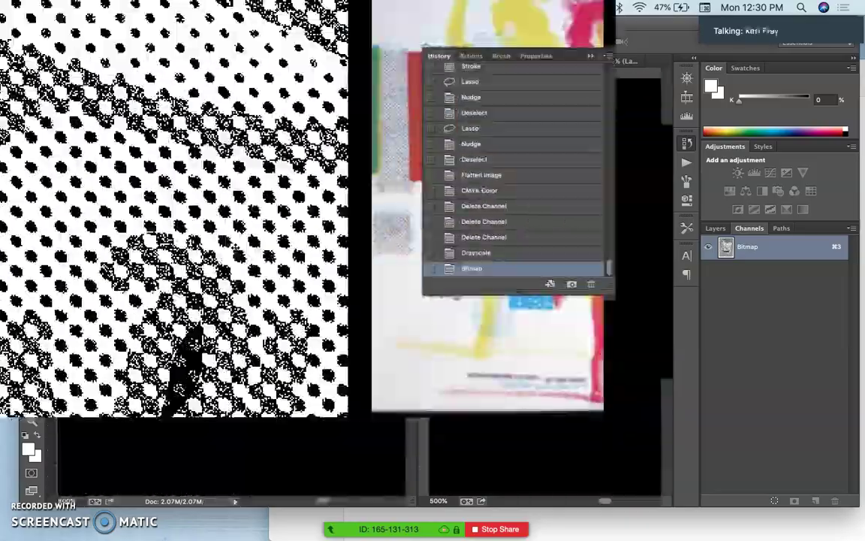
{"action": "key", "text": "super+minus"}
{"action": "key", "text": "super+minus"}
{"action": "key", "text": "super+minus"}
{"action": "key", "text": "super+minus"}
{"action": "key", "text": "super+minus"}
{"action": "key", "text": "super+minus"}
{"action": "key", "text": "super+minus"}
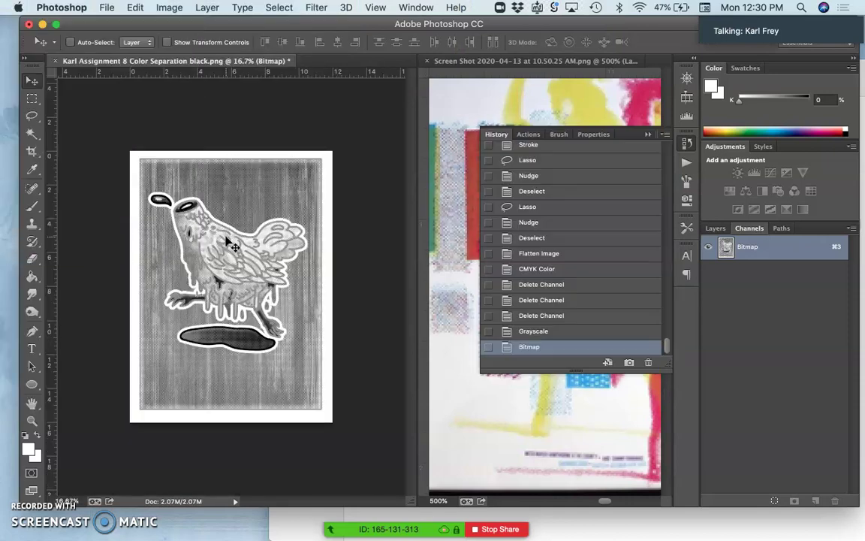
{"action": "key", "text": "super+plus"}
{"action": "key", "text": "super+plus"}
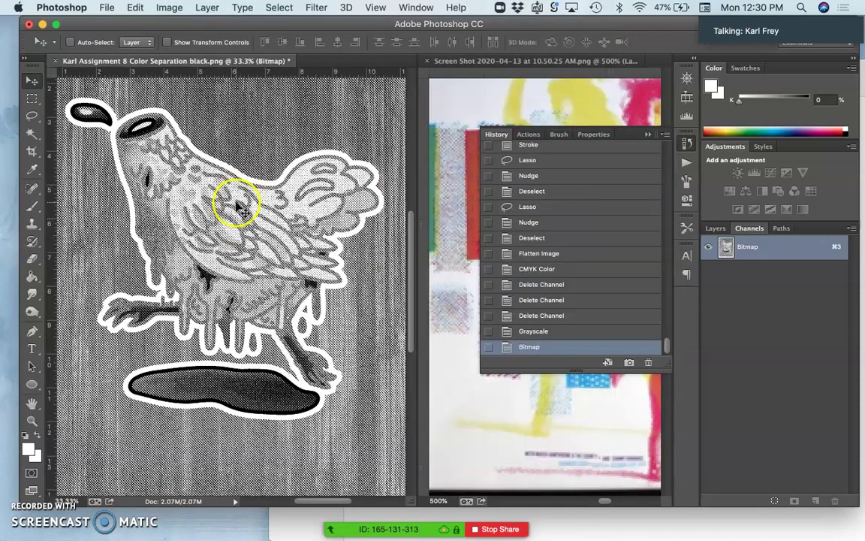
{"action": "key", "text": "super+minus"}
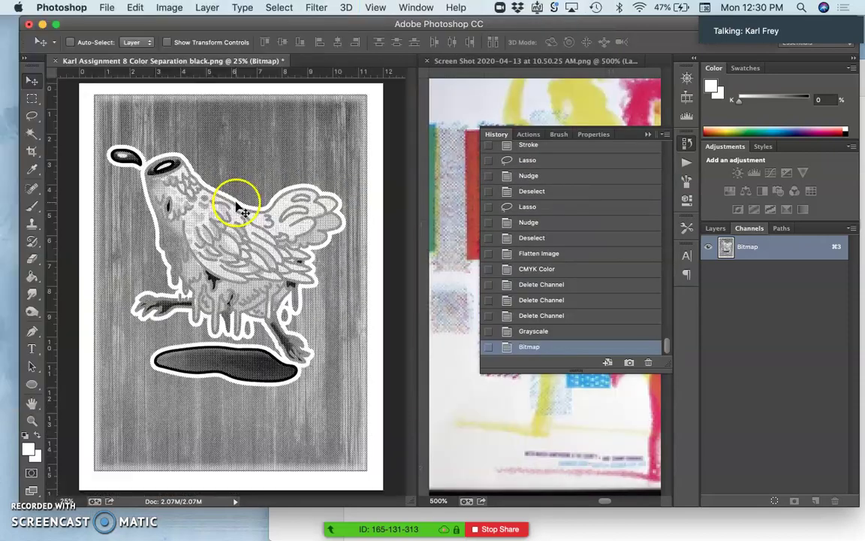
{"action": "left_click", "coordinate": [33, 135]}
Step: Convert the bitmap plate back to Grayscale at size ratio 1
{"action": "left_click", "coordinate": [170, 9]}
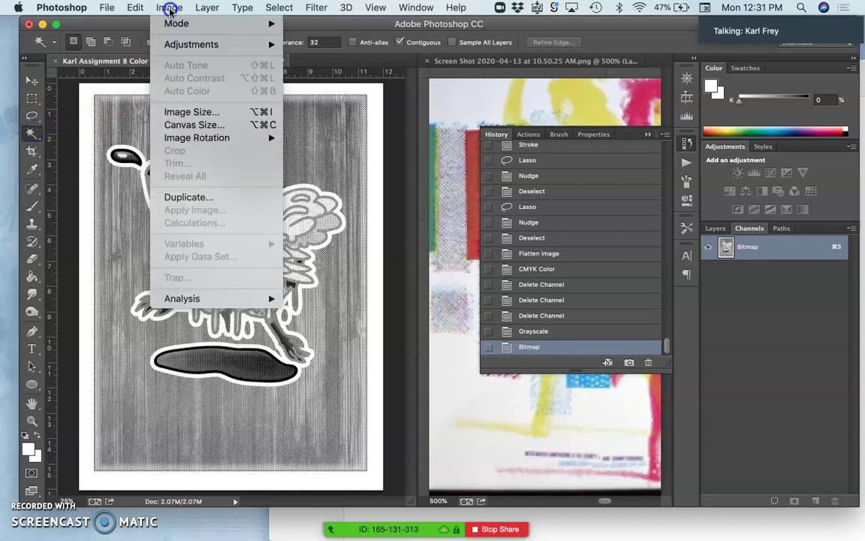
{"action": "mouse_move", "coordinate": [165, 24]}
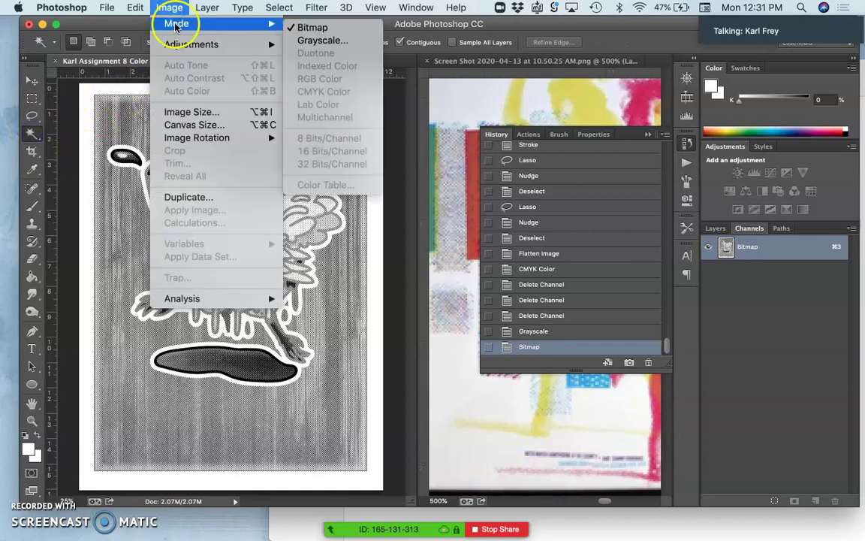
{"action": "left_click", "coordinate": [307, 39]}
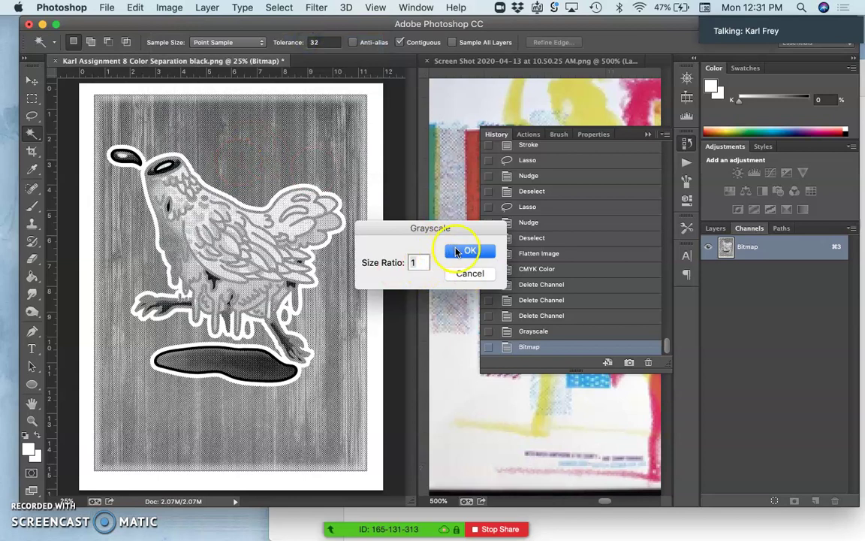
{"action": "key", "text": "Return"}
Step: Convert the image to CMYK Color, accept the profile warning, and zoom in on the dots
{"action": "left_click", "coordinate": [164, 9]}
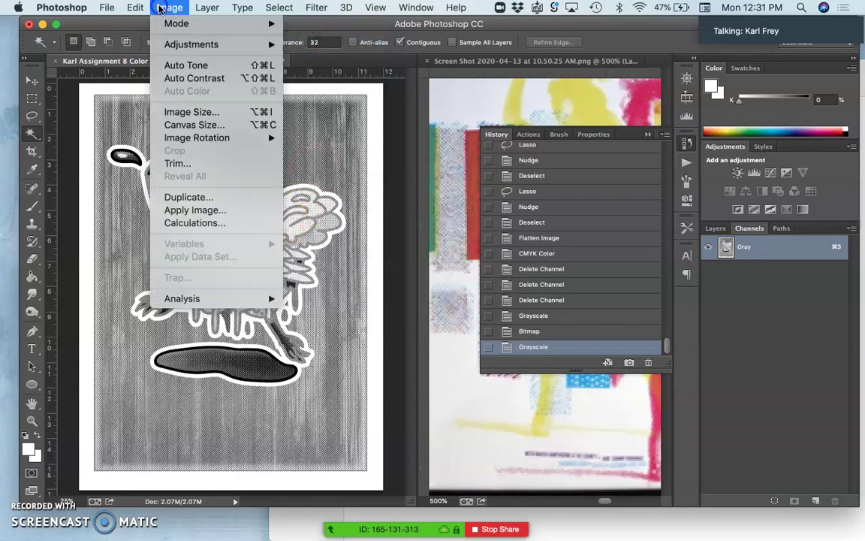
{"action": "mouse_move", "coordinate": [170, 23]}
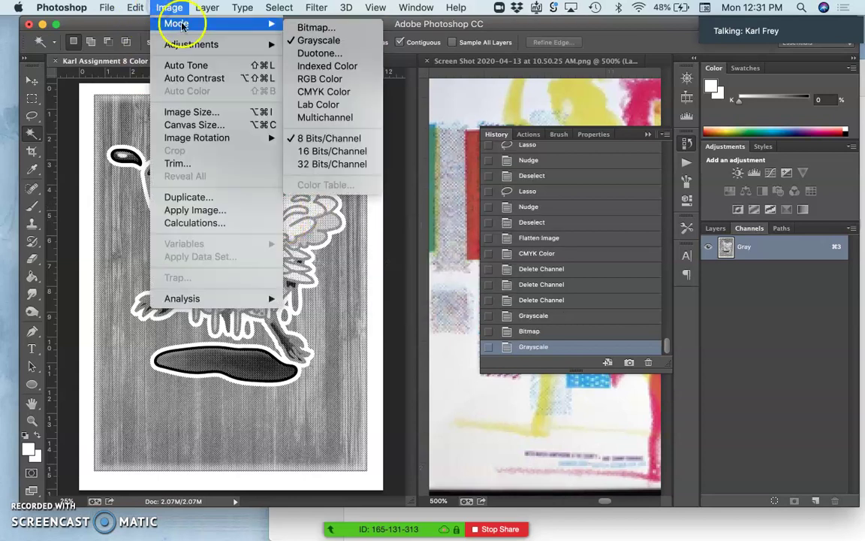
{"action": "left_click", "coordinate": [323, 91]}
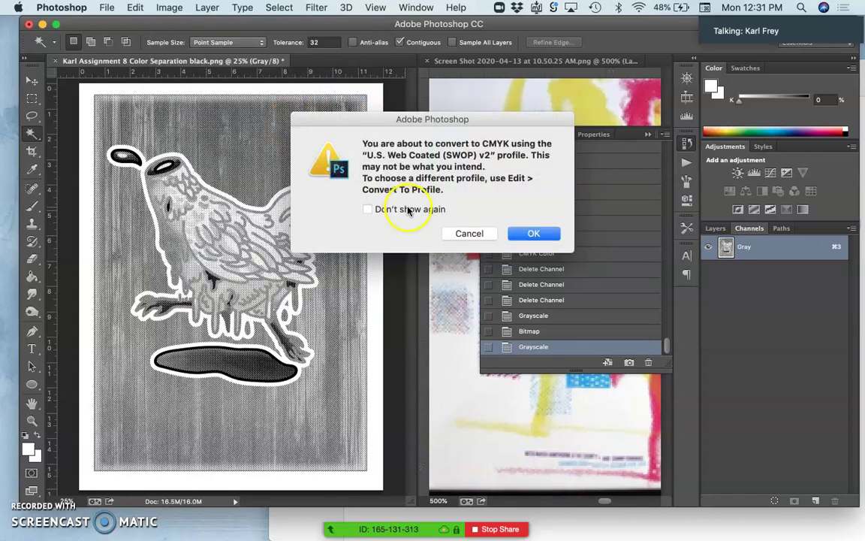
{"action": "left_click", "coordinate": [528, 234]}
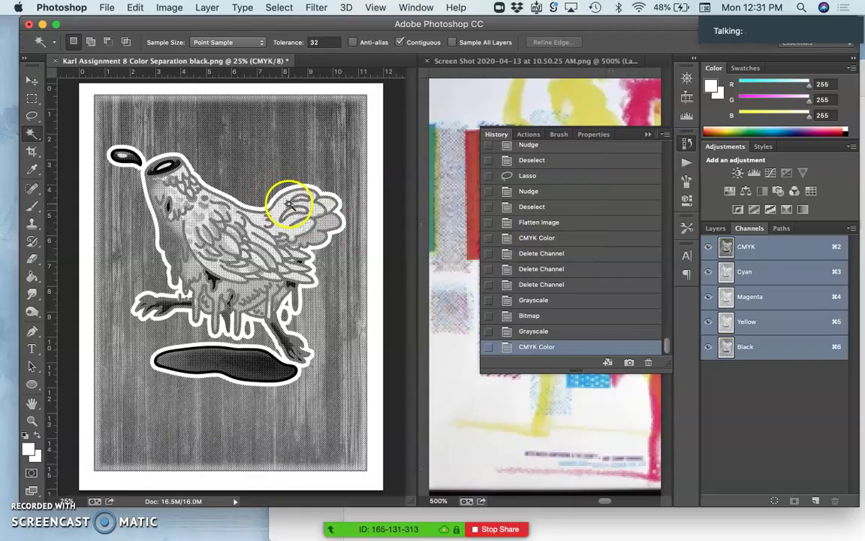
{"action": "key", "text": "super+equal"}
{"action": "key", "text": "super+equal"}
{"action": "key", "text": "super+equal"}
{"action": "key", "text": "super+equal"}
{"action": "key", "text": "super+equal"}
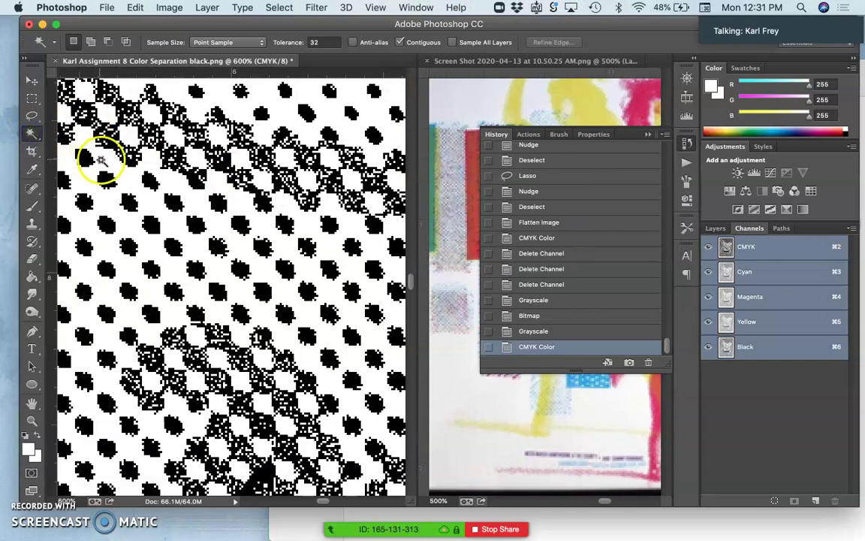
Step: Select the white with a non-contiguous Magic Wand, invert, and copy the dots to a new layer
{"action": "left_click", "coordinate": [400, 43]}
{"action": "left_click", "coordinate": [284, 115]}
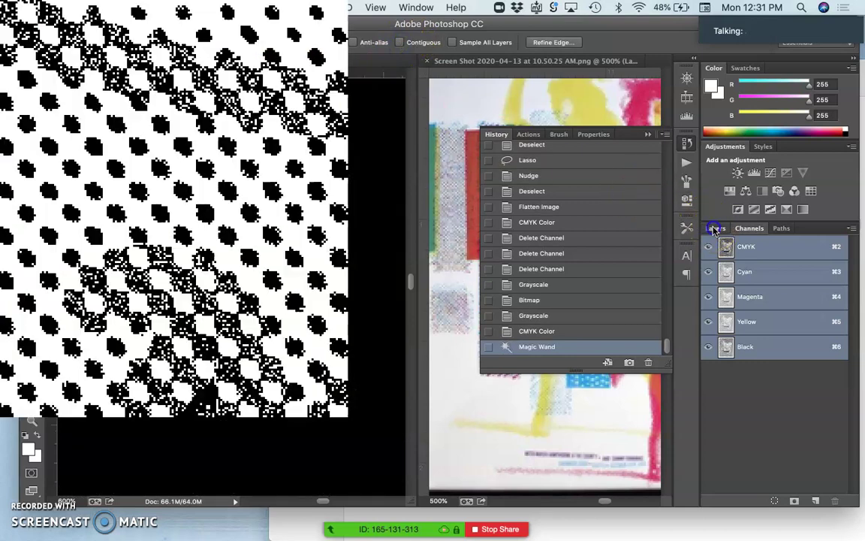
{"action": "left_click", "coordinate": [715, 227]}
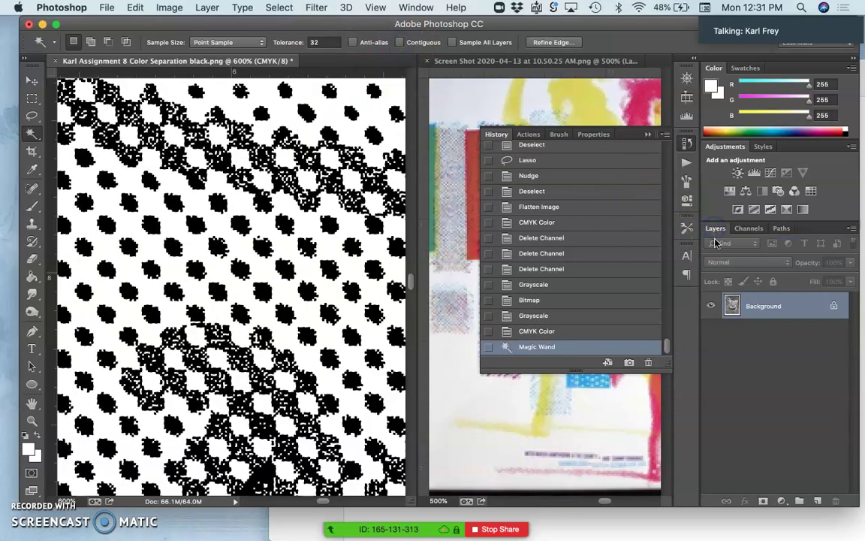
{"action": "left_click", "coordinate": [279, 8]}
{"action": "left_click", "coordinate": [282, 68]}
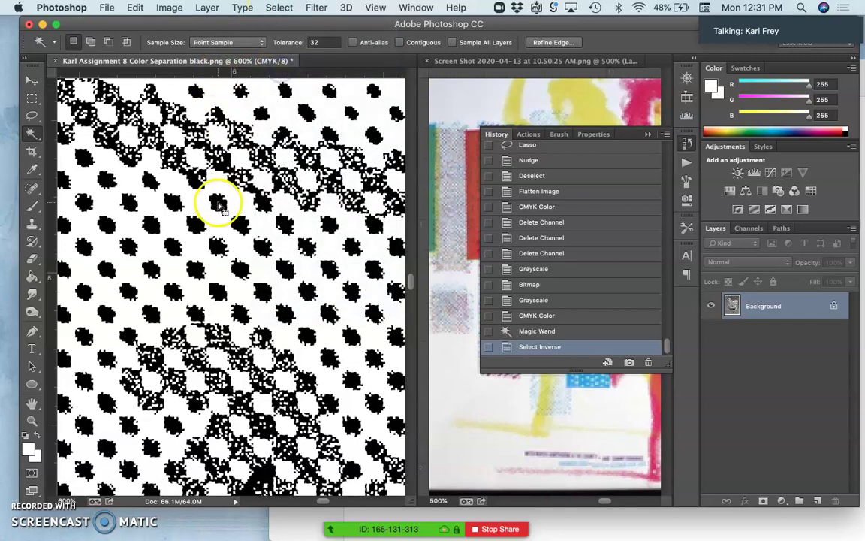
{"action": "key", "text": "super+j"}
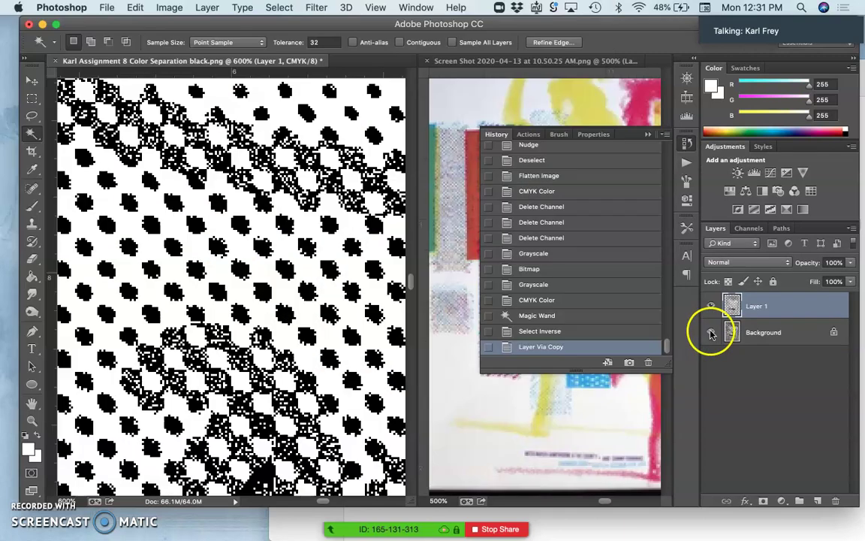
Step: Hide the Background layer, zoom out to the whole page, and select Layer 1
{"action": "left_click", "coordinate": [711, 332]}
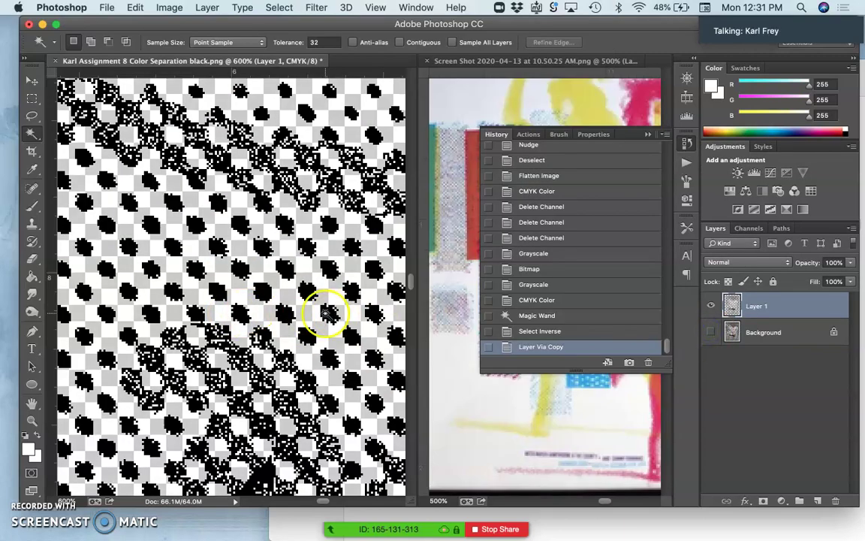
{"action": "key", "text": "super+minus"}
{"action": "key", "text": "super+minus"}
{"action": "key", "text": "super+minus"}
{"action": "key", "text": "super+minus"}
{"action": "key", "text": "super+minus"}
{"action": "key", "text": "super+minus"}
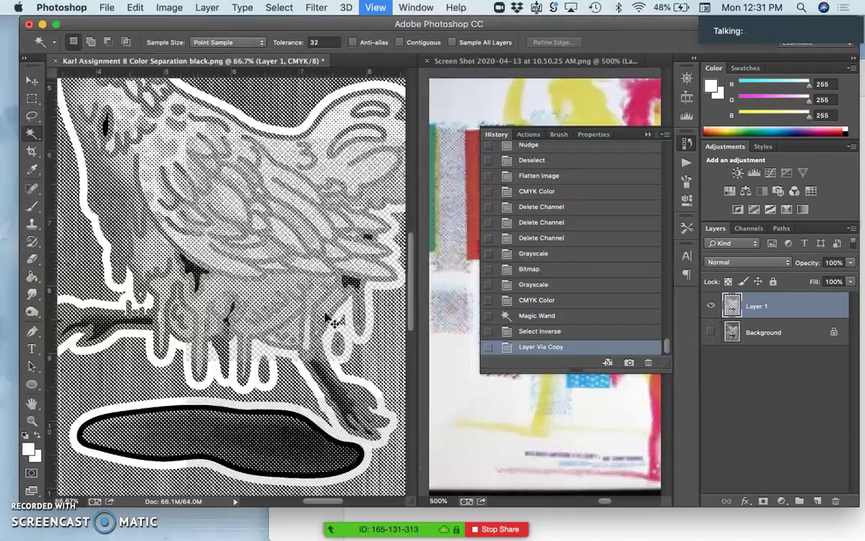
{"action": "key", "text": "super+minus"}
{"action": "key", "text": "super+minus"}
{"action": "key", "text": "super+minus"}
{"action": "key", "text": "super+minus"}
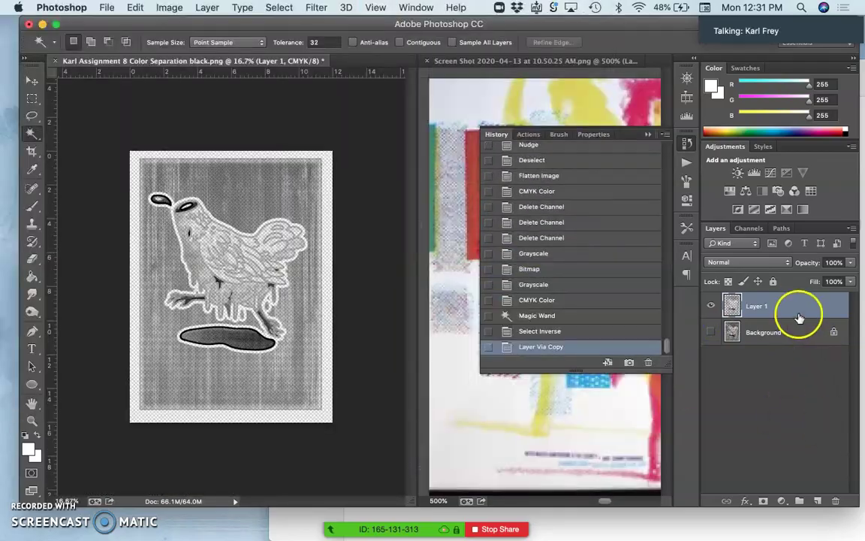
{"action": "left_click", "coordinate": [798, 310]}
Step: Add a Color Overlay to Layer 1 and set its colour to bright yellow #fcff00
{"action": "double_click", "coordinate": [798, 310]}
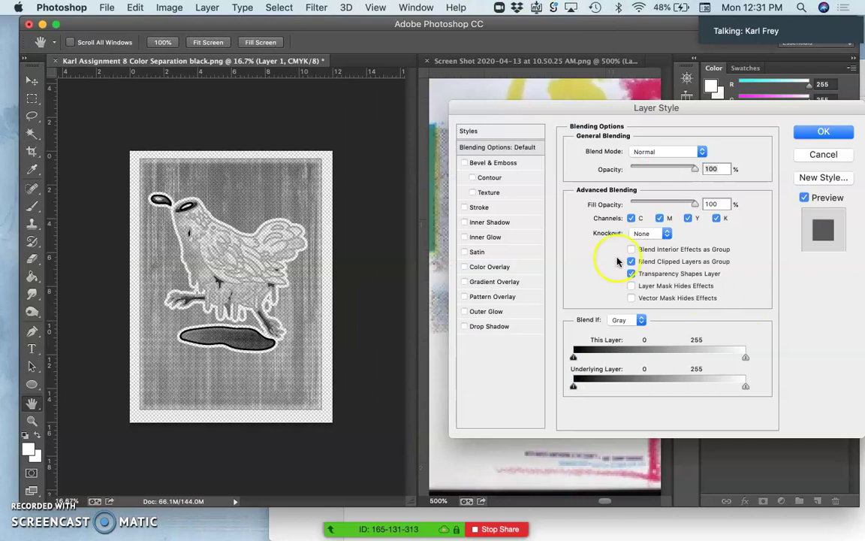
{"action": "left_click", "coordinate": [465, 266]}
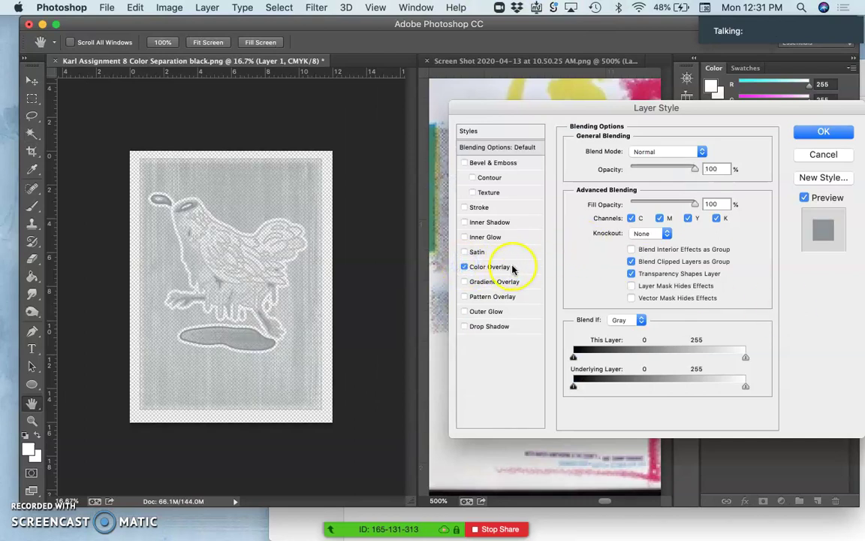
{"action": "left_click", "coordinate": [511, 268]}
{"action": "left_click", "coordinate": [707, 152]}
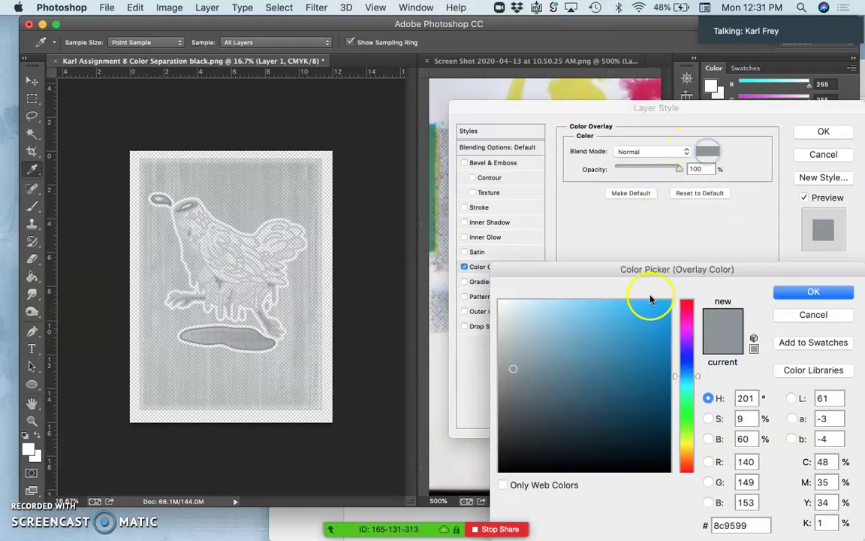
{"action": "left_click", "coordinate": [685, 442]}
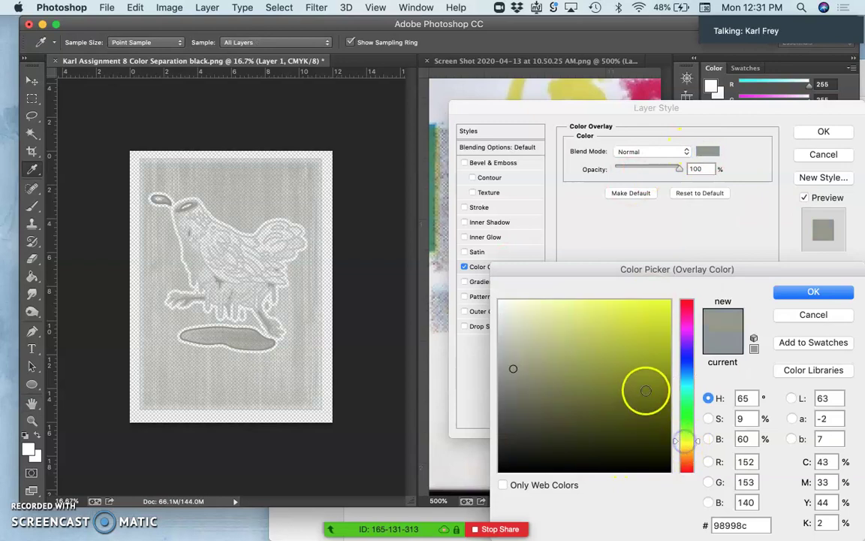
{"action": "left_click_drag", "start_coordinate": [643, 392], "coordinate": [673, 294]}
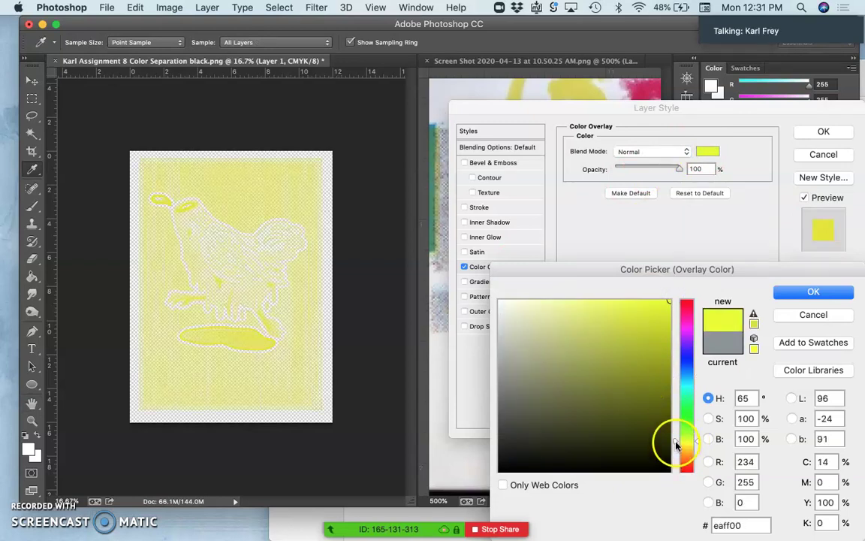
{"action": "left_click_drag", "start_coordinate": [676, 444], "coordinate": [696, 443]}
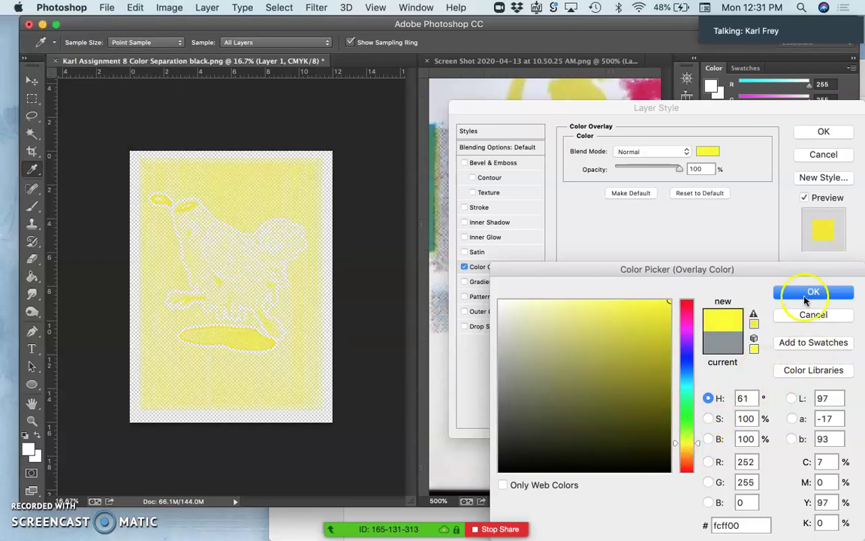
{"action": "left_click", "coordinate": [805, 299]}
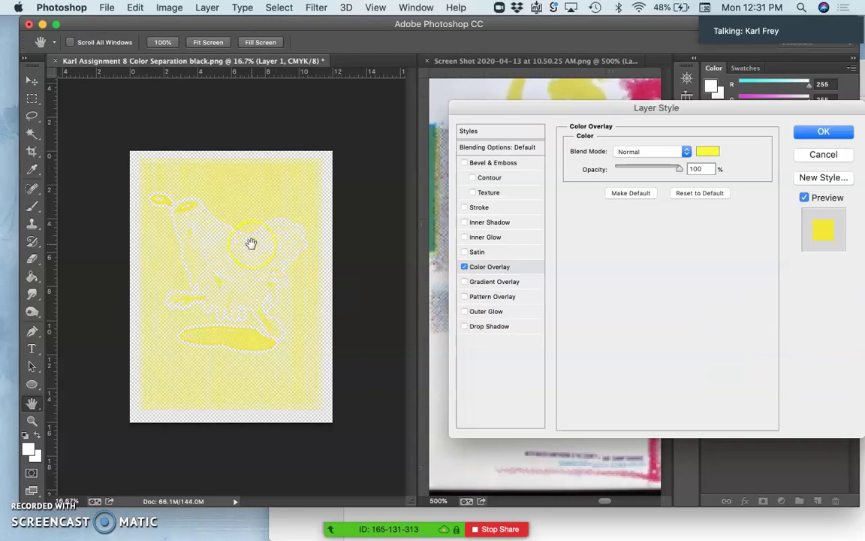
Step: Zoom in to check the yellow dots, confirm the layer style, and begin Save As
{"action": "left_click", "coordinate": [250, 243], "text": "super"}
{"action": "left_click", "coordinate": [251, 243], "text": "super"}
{"action": "left_click", "coordinate": [251, 244], "text": "super"}
{"action": "left_click", "coordinate": [251, 243], "text": "super"}
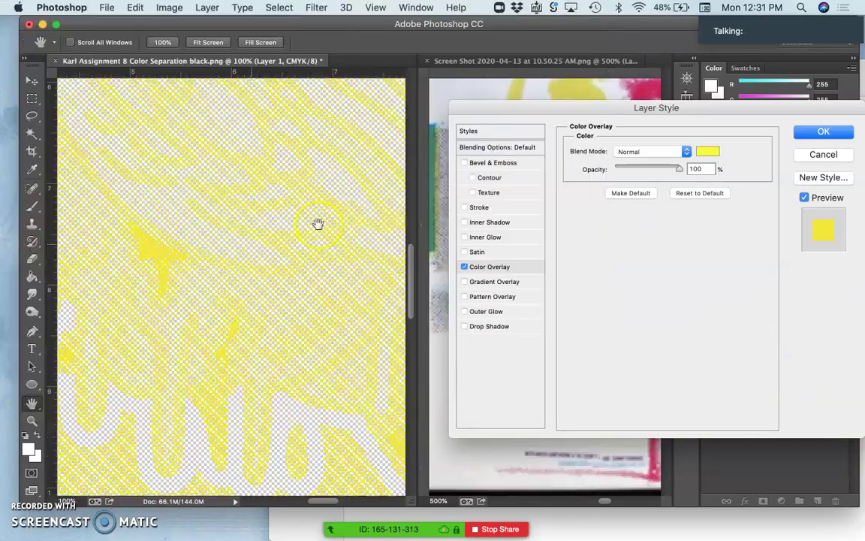
{"action": "left_click", "coordinate": [817, 131]}
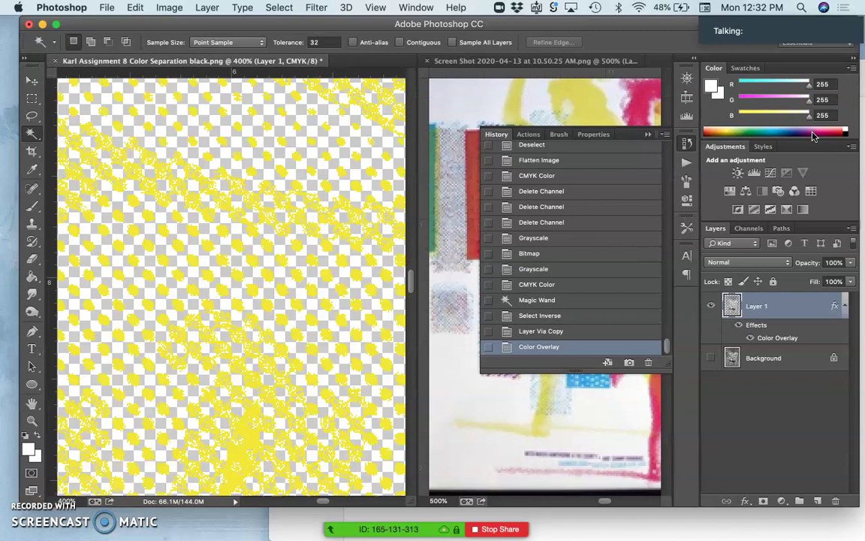
{"action": "left_click", "coordinate": [453, 183]}
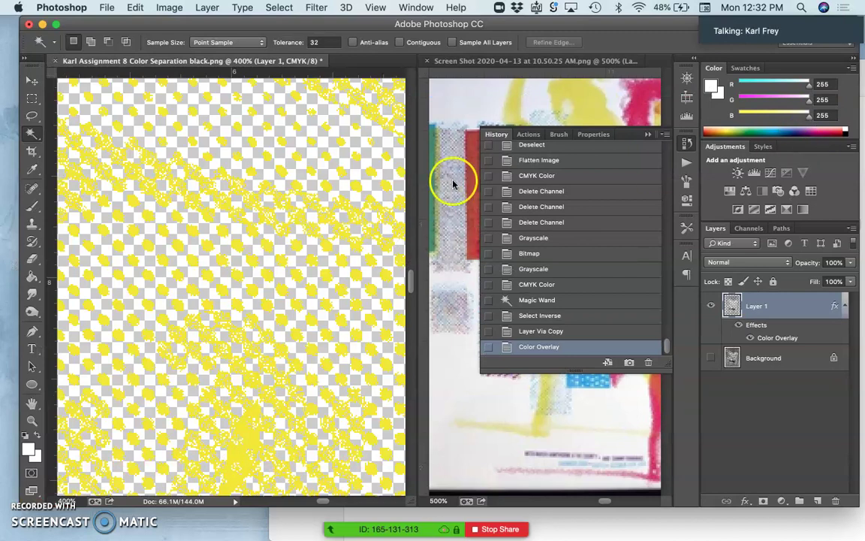
{"action": "left_click", "coordinate": [107, 8]}
{"action": "left_click", "coordinate": [124, 162]}
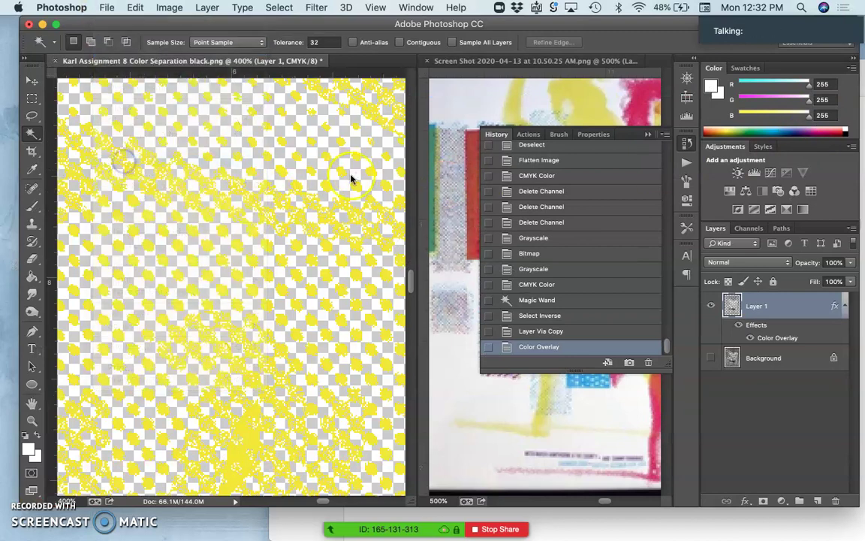
Step: Replace 'black' with 'yellow' in the file name and save as a maximum-quality JPEG
{"action": "left_click", "coordinate": [513, 63]}
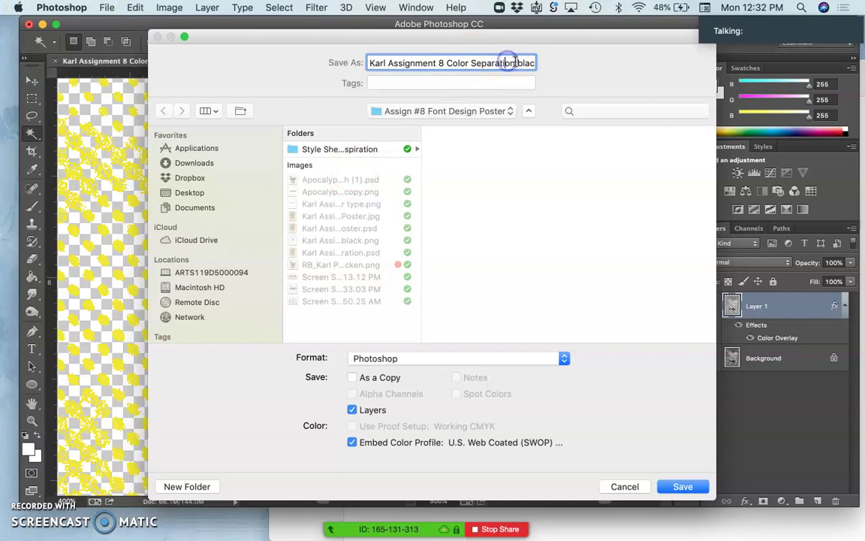
{"action": "double_click", "coordinate": [517, 63]}
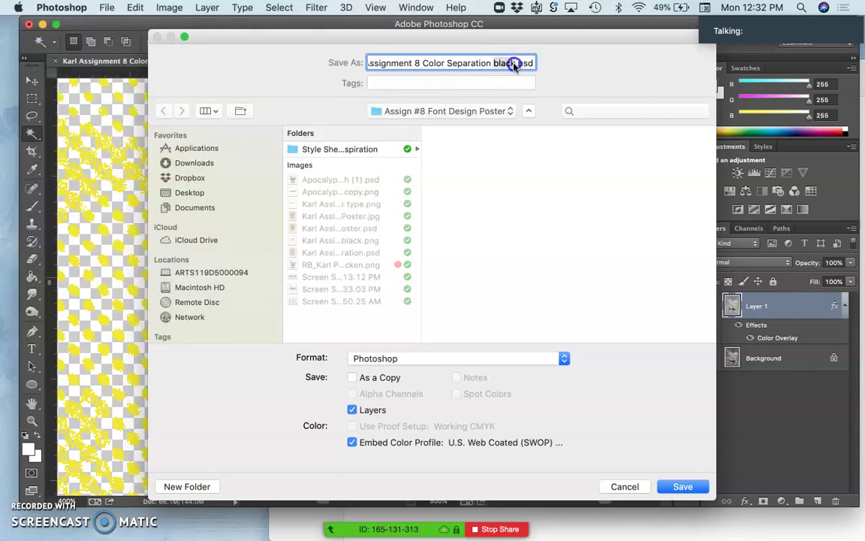
{"action": "key", "text": "BackSpace"}
{"action": "type", "text": "Yel"}
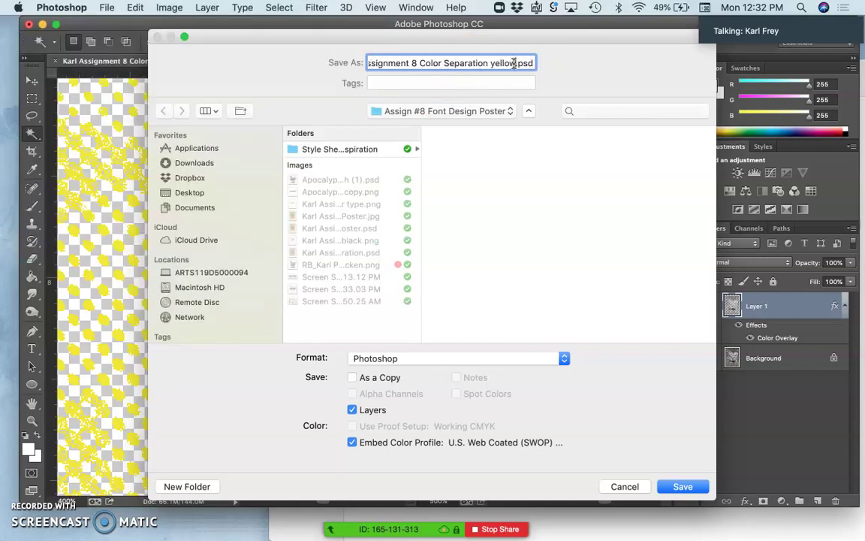
{"action": "left_click", "coordinate": [449, 358]}
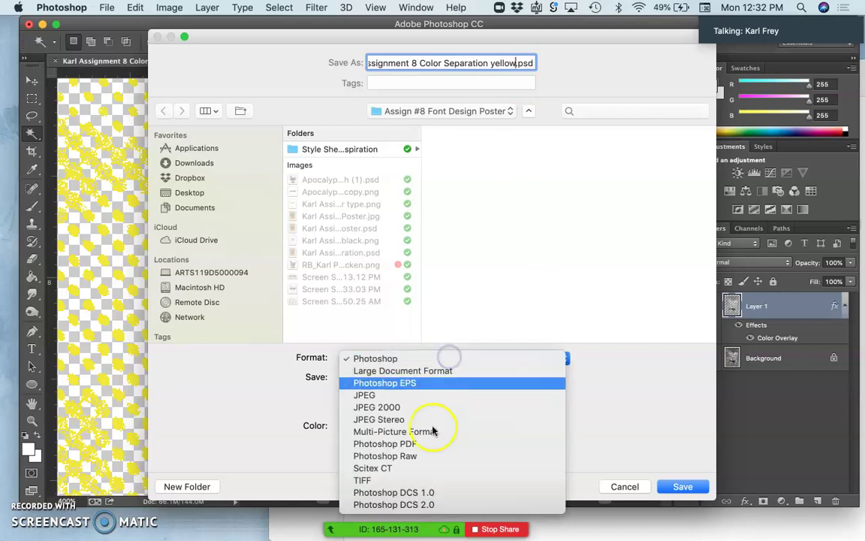
{"action": "left_click", "coordinate": [375, 395]}
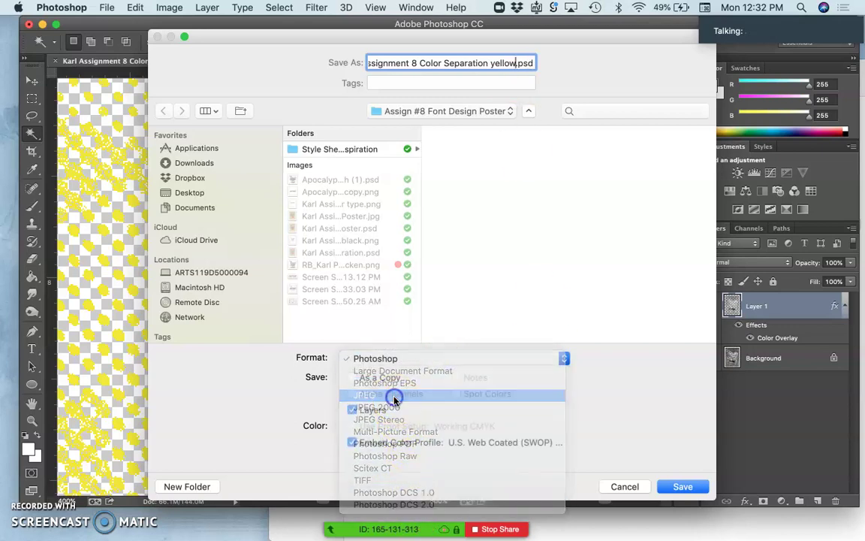
{"action": "left_click", "coordinate": [682, 486]}
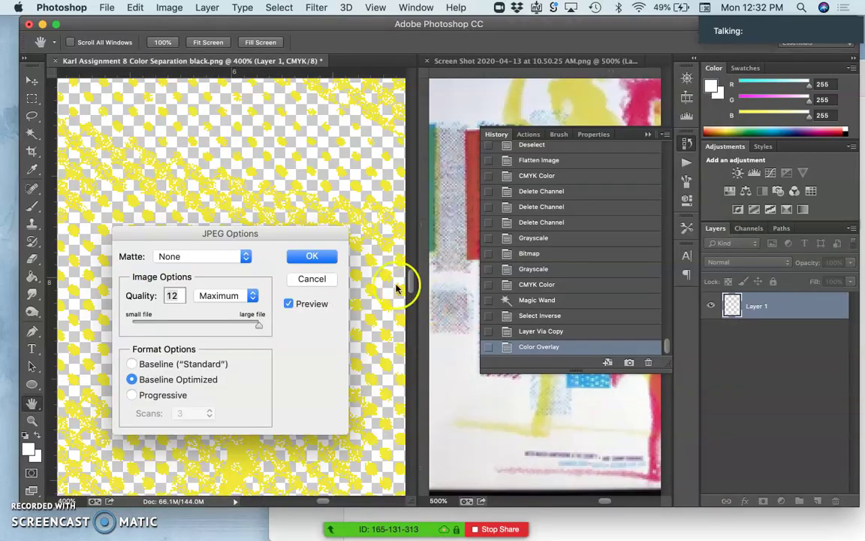
{"action": "left_click", "coordinate": [314, 257]}
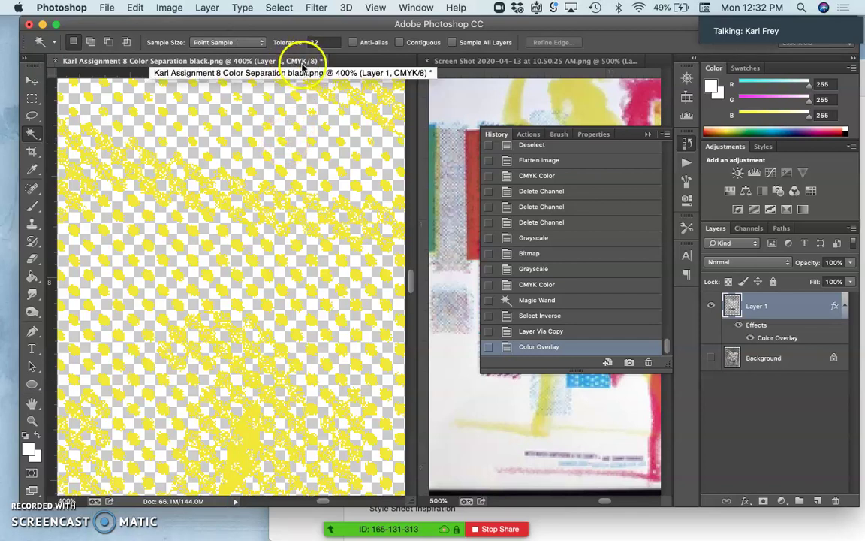
Step: Convert the document to RGB Color without merging the layers
{"action": "left_click", "coordinate": [171, 8]}
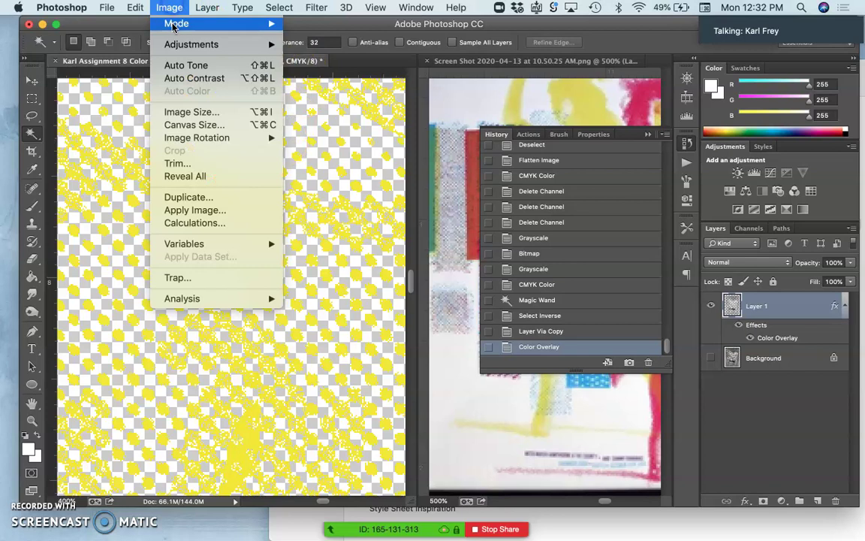
{"action": "mouse_move", "coordinate": [174, 25]}
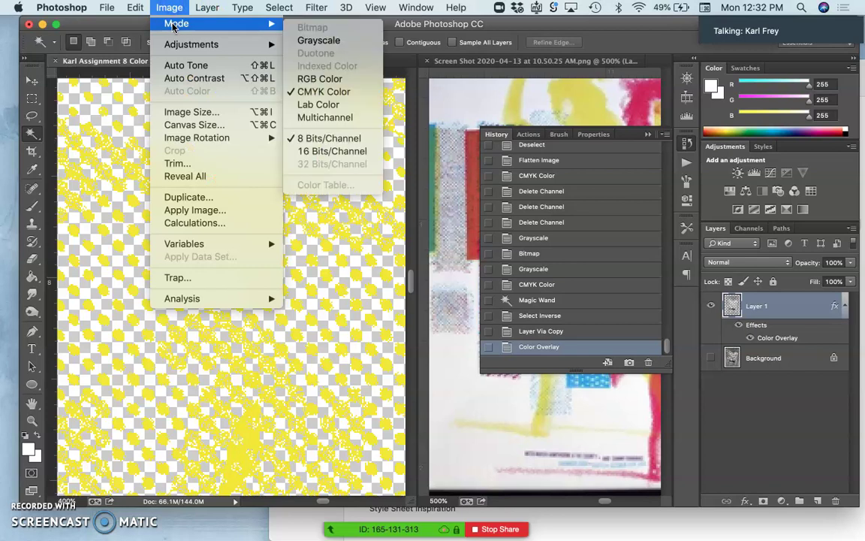
{"action": "left_click", "coordinate": [300, 79]}
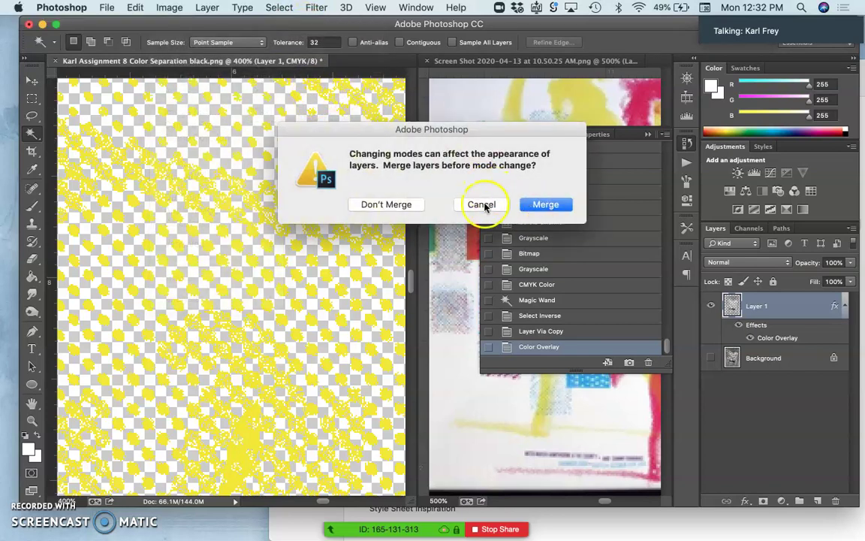
{"action": "left_click", "coordinate": [413, 208]}
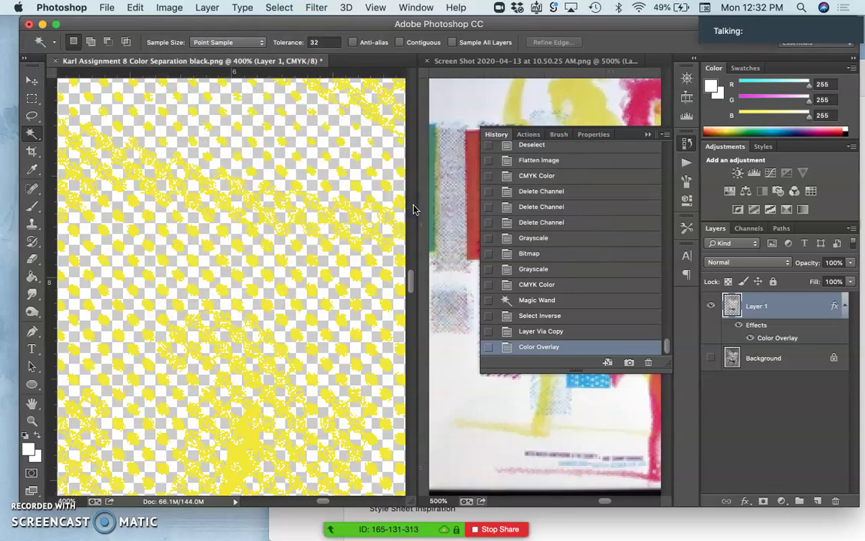
{"action": "left_click", "coordinate": [230, 77]}
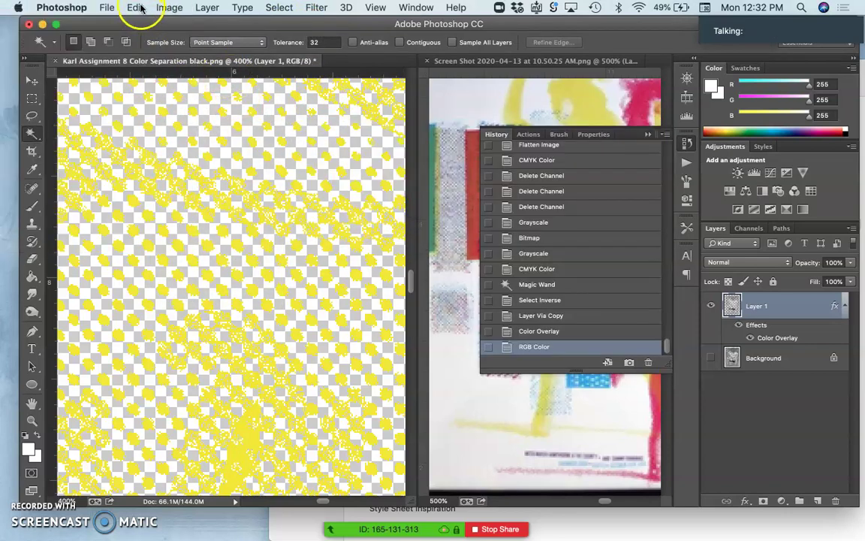
Step: Save a PNG copy of the yellow plate, then fill the new layer with white
{"action": "left_click", "coordinate": [108, 7]}
{"action": "left_click", "coordinate": [135, 162]}
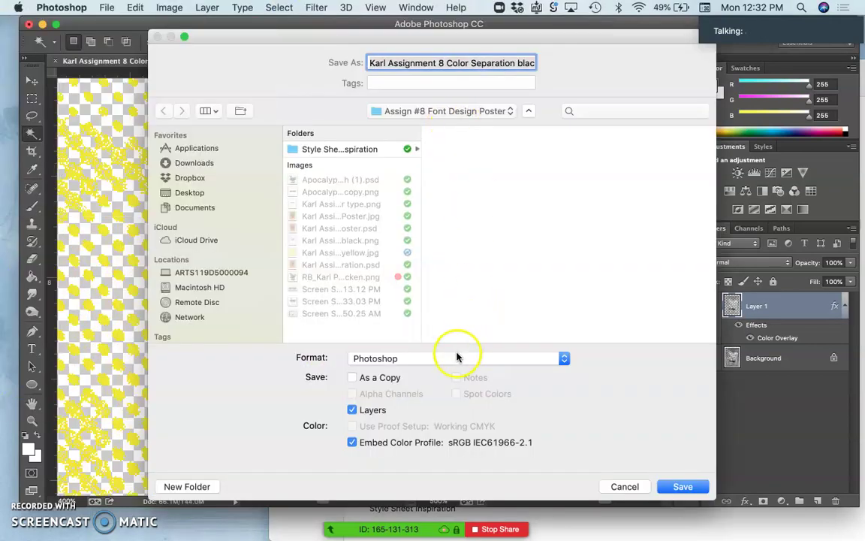
{"action": "left_click", "coordinate": [455, 358]}
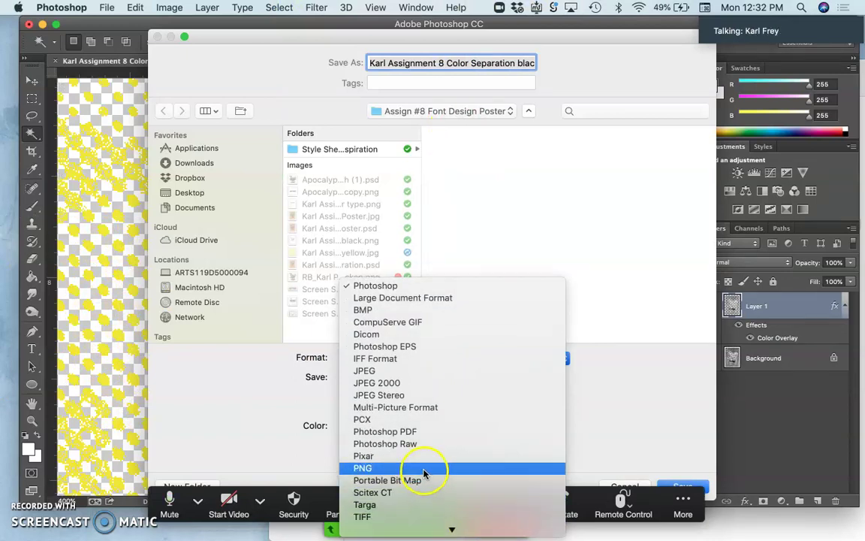
{"action": "left_click", "coordinate": [424, 468]}
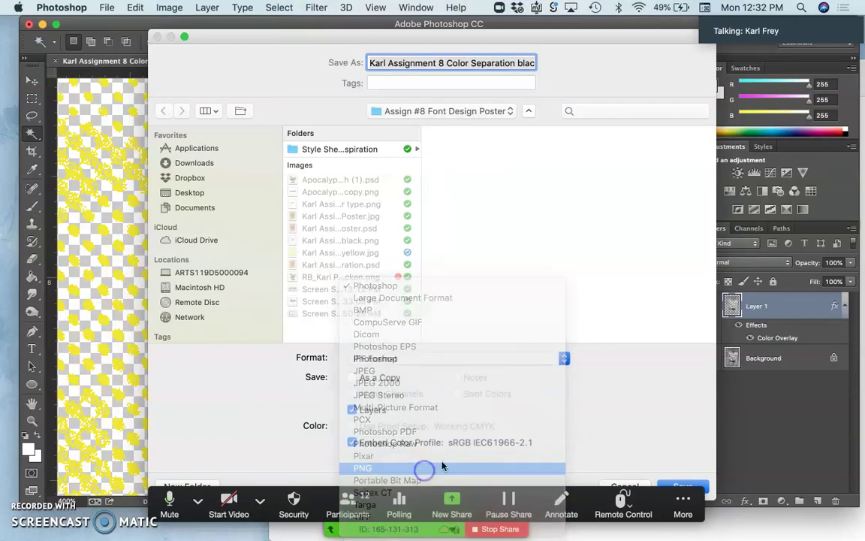
{"action": "left_click", "coordinate": [696, 483]}
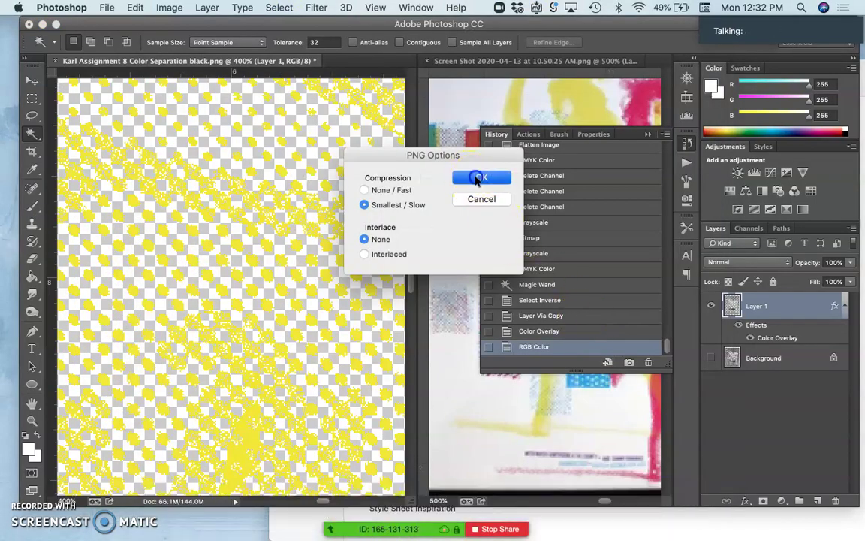
{"action": "left_click", "coordinate": [473, 175]}
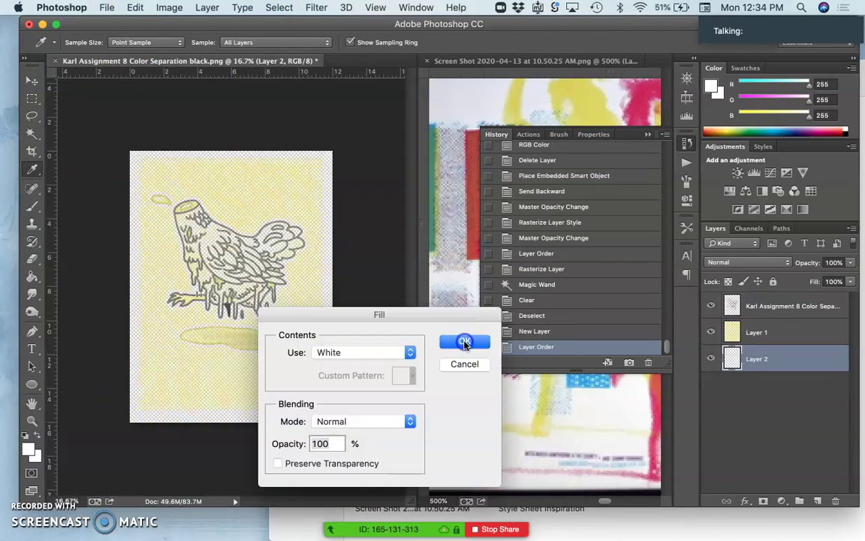
{"action": "left_click", "coordinate": [460, 342]}
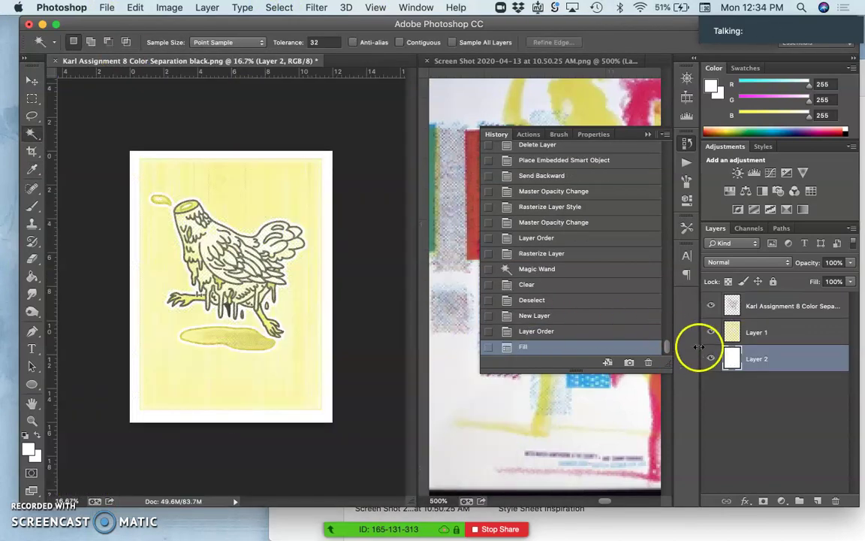
Step: Toggle the black and yellow layers' visibility and zoom in closely on the yellow halftone dots
{"action": "left_click", "coordinate": [711, 306]}
{"action": "left_click", "coordinate": [710, 334]}
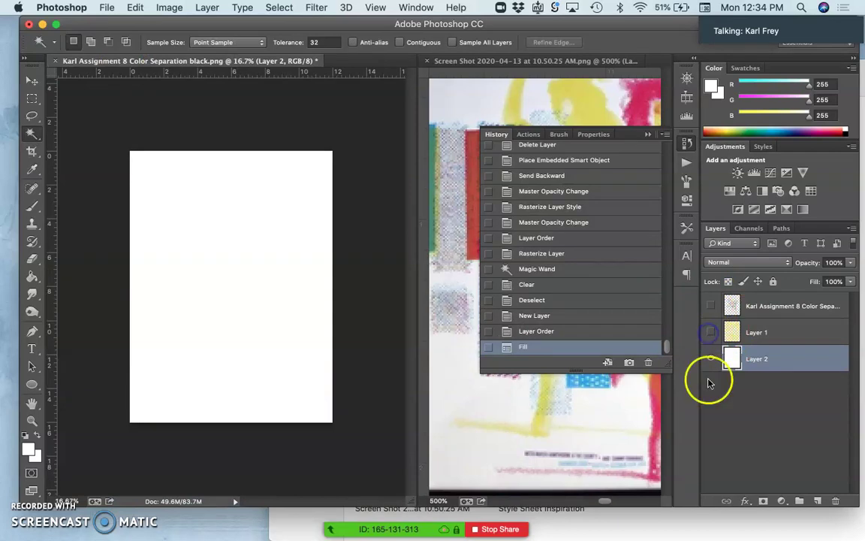
{"action": "left_click", "coordinate": [710, 332]}
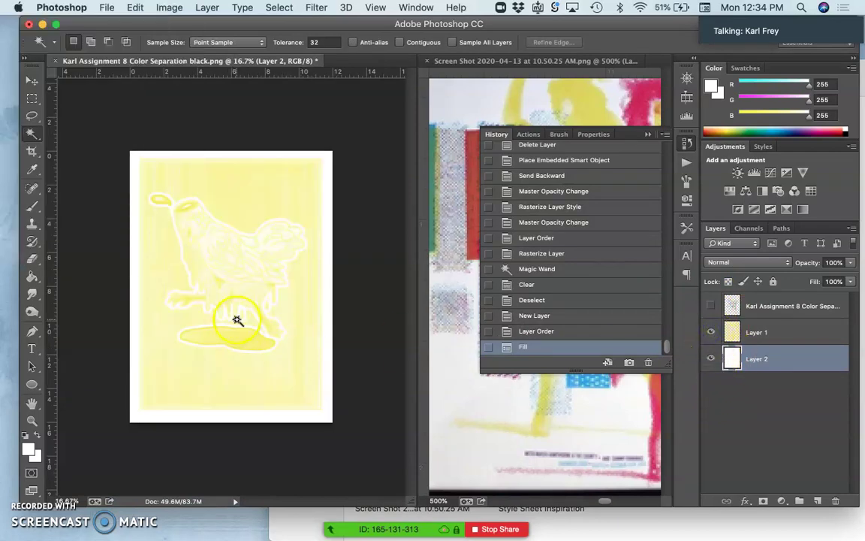
{"action": "key", "text": "super+equal"}
{"action": "key", "text": "super+equal"}
{"action": "key", "text": "super+equal"}
{"action": "key", "text": "super+equal"}
{"action": "key", "text": "super+equal"}
{"action": "key", "text": "super+equal"}
{"action": "key", "text": "super+equal"}
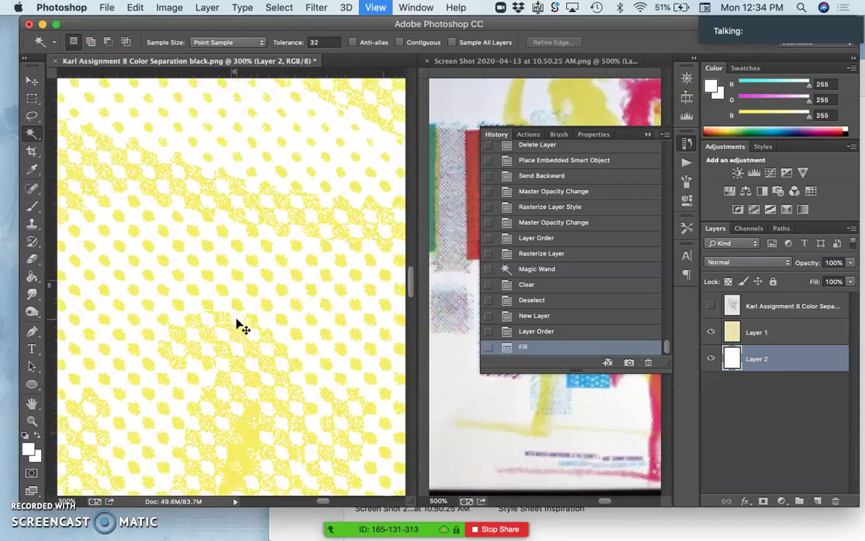
{"action": "key", "text": "super+equal"}
{"action": "left_click", "coordinate": [710, 305]}
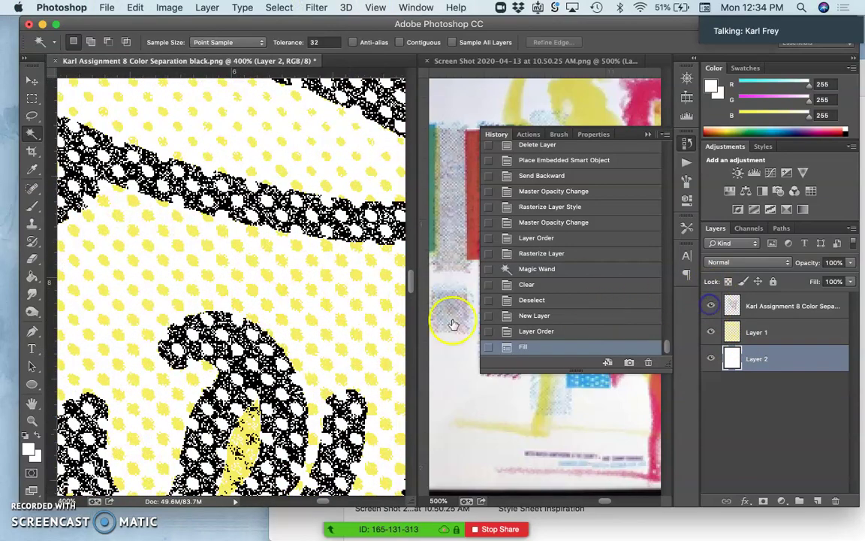
Step: Pan across the magnified halftone, then zoom back out to the entire poster
{"action": "scroll", "coordinate": [263, 251], "scroll_direction": "up", "scroll_amount": 5}
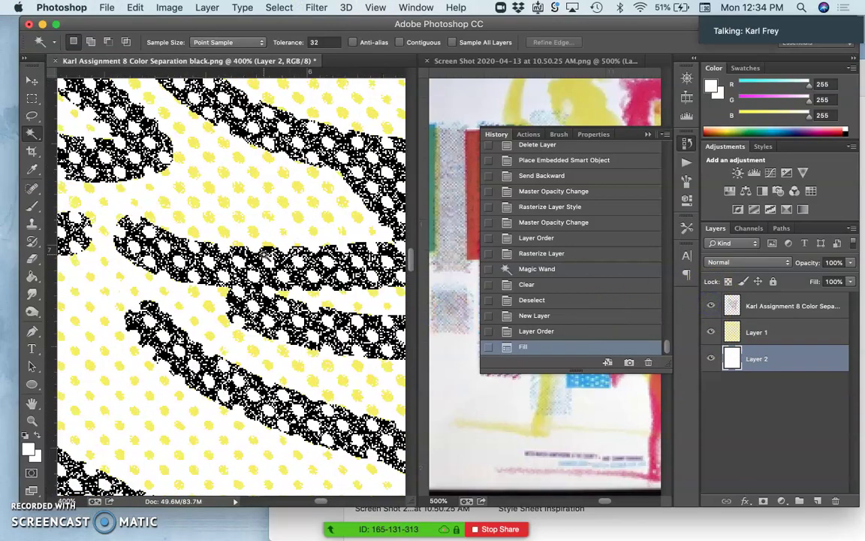
{"action": "scroll", "coordinate": [264, 254], "scroll_direction": "up", "scroll_amount": 10}
{"action": "scroll", "coordinate": [264, 254], "scroll_direction": "left", "scroll_amount": 5}
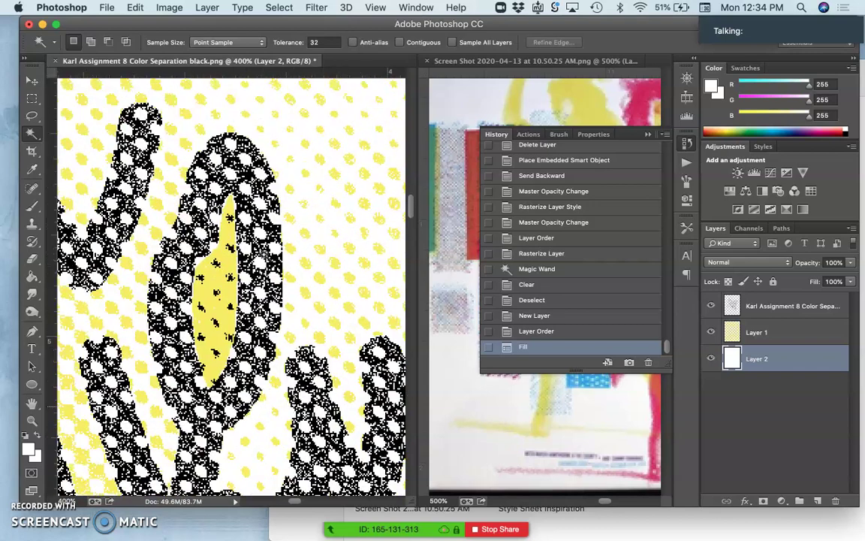
{"action": "scroll", "coordinate": [265, 254], "scroll_direction": "up", "scroll_amount": 3}
{"action": "scroll", "coordinate": [264, 254], "scroll_direction": "left", "scroll_amount": 2}
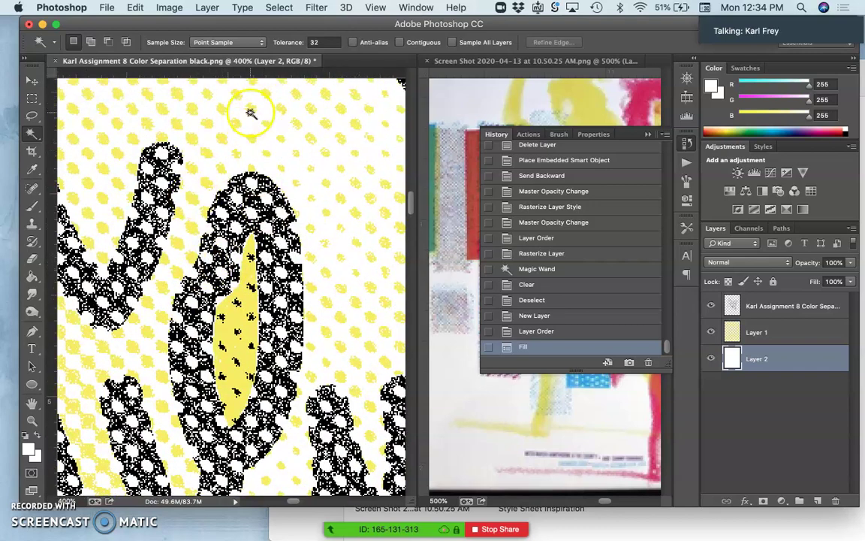
{"action": "scroll", "coordinate": [227, 130], "scroll_direction": "left", "scroll_amount": 3}
{"action": "scroll", "coordinate": [202, 155], "scroll_direction": "up", "scroll_amount": 10}
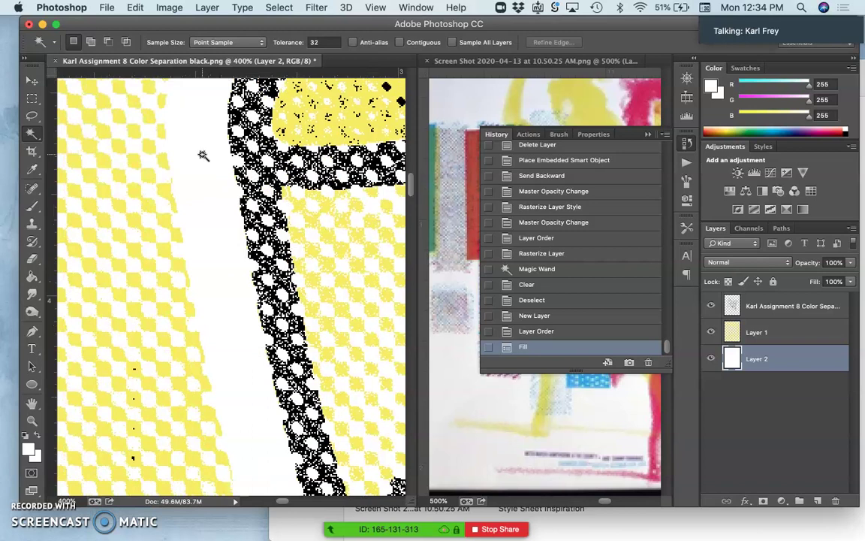
{"action": "scroll", "coordinate": [203, 155], "scroll_direction": "up", "scroll_amount": 6}
{"action": "scroll", "coordinate": [203, 156], "scroll_direction": "left", "scroll_amount": 5}
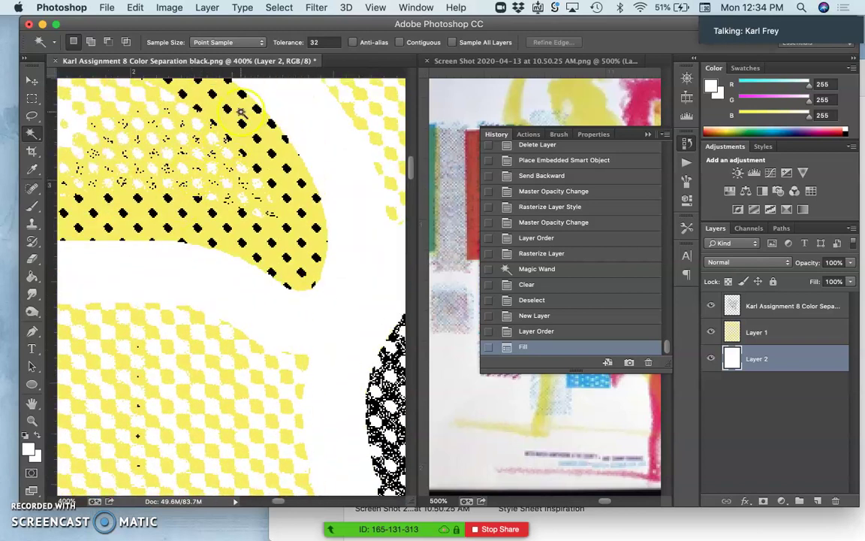
{"action": "scroll", "coordinate": [241, 112], "scroll_direction": "up", "scroll_amount": 4}
{"action": "scroll", "coordinate": [207, 150], "scroll_direction": "left", "scroll_amount": 7}
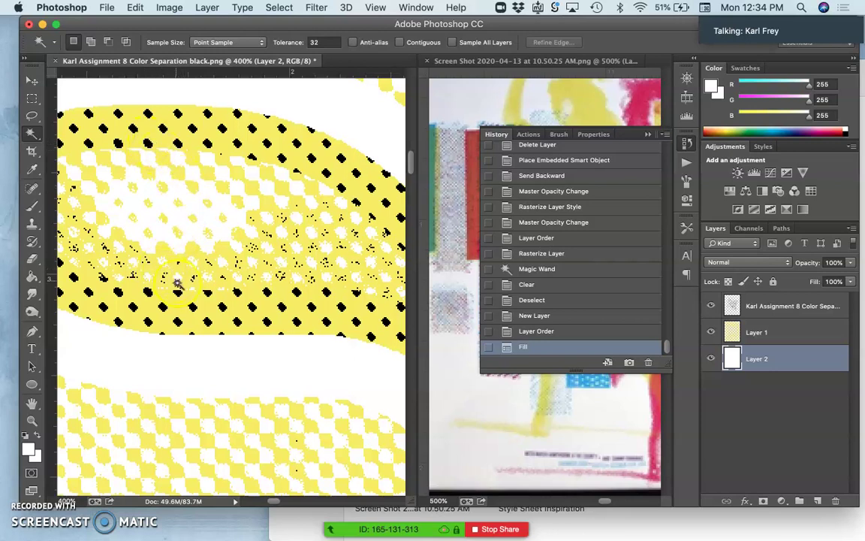
{"action": "scroll", "coordinate": [294, 236], "scroll_direction": "up", "scroll_amount": 5}
{"action": "scroll", "coordinate": [294, 236], "scroll_direction": "left", "scroll_amount": 4}
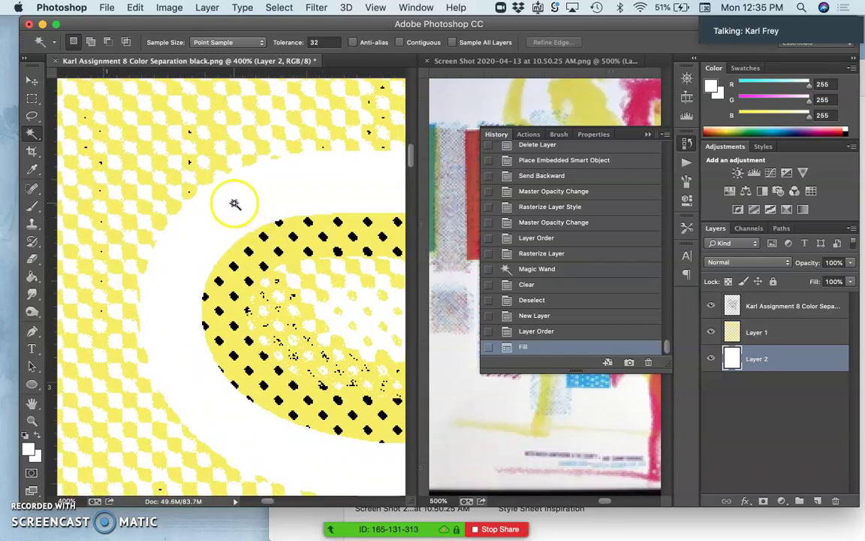
{"action": "key", "text": "super+minus"}
{"action": "key", "text": "super+minus"}
{"action": "key", "text": "super+minus"}
{"action": "key", "text": "super+minus"}
{"action": "key", "text": "super+minus"}
{"action": "key", "text": "super+minus"}
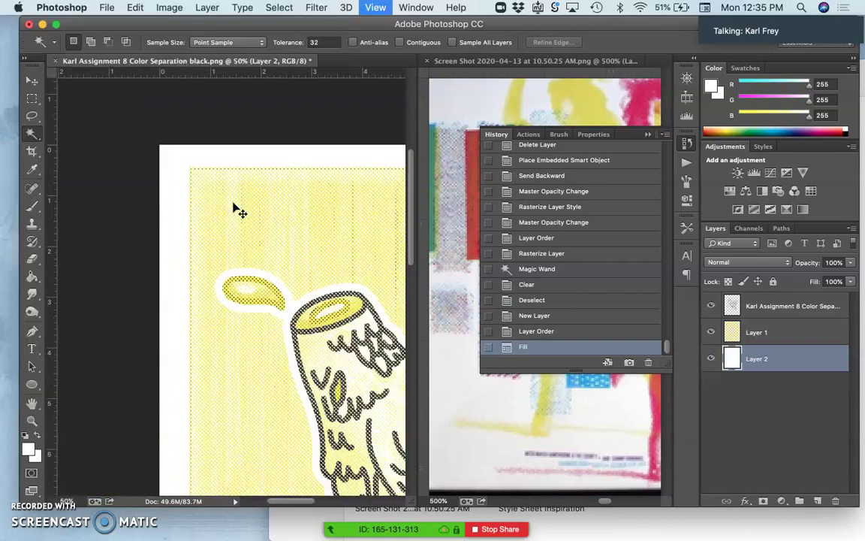
{"action": "key", "text": "super+minus"}
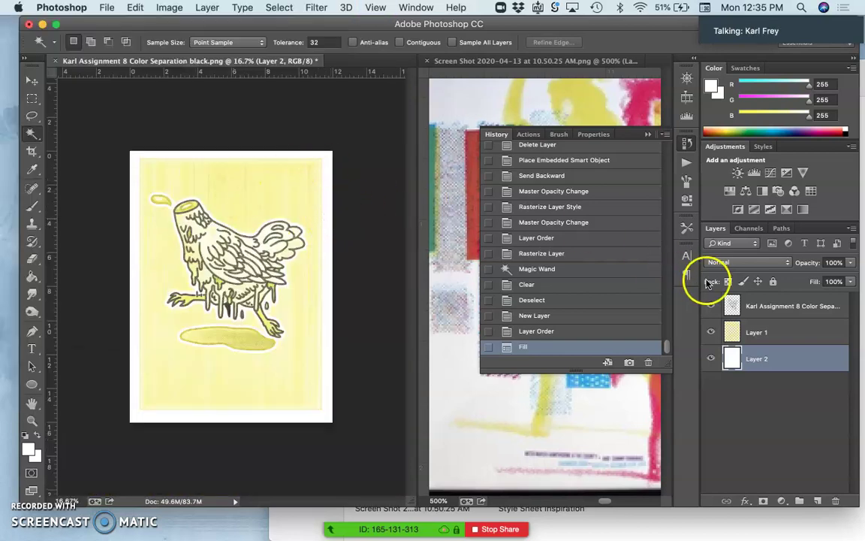
Step: Hide the yellow plate, white fill and black line-art layers
{"action": "left_click", "coordinate": [714, 334]}
{"action": "left_click", "coordinate": [710, 359]}
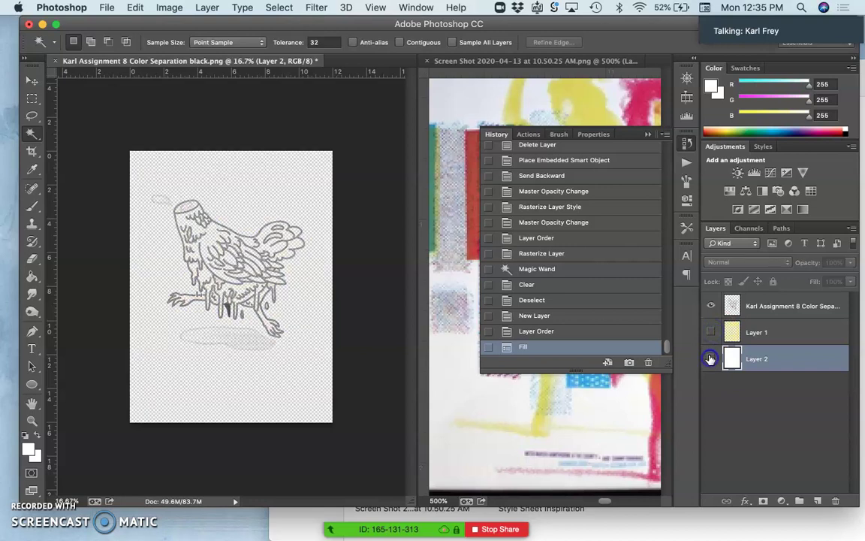
{"action": "left_click", "coordinate": [709, 308]}
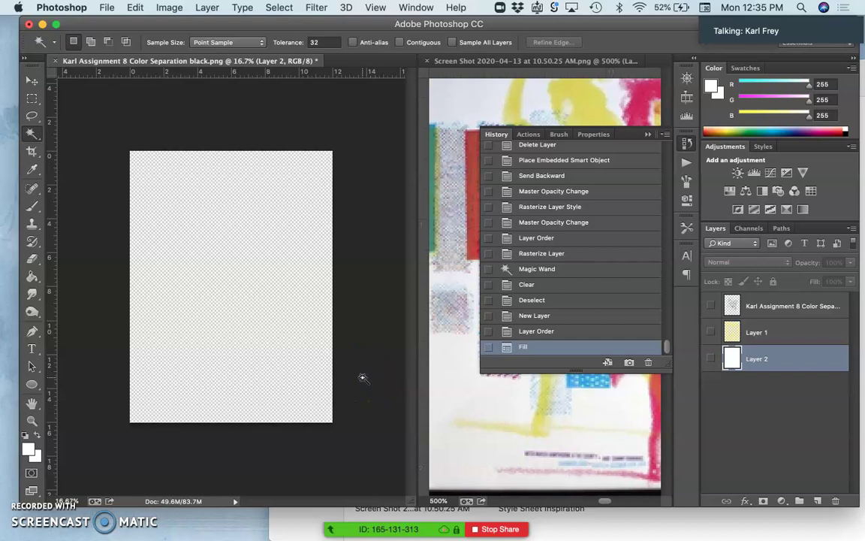
Step: Close the reference Screen Shot document
{"action": "left_click", "coordinate": [311, 331]}
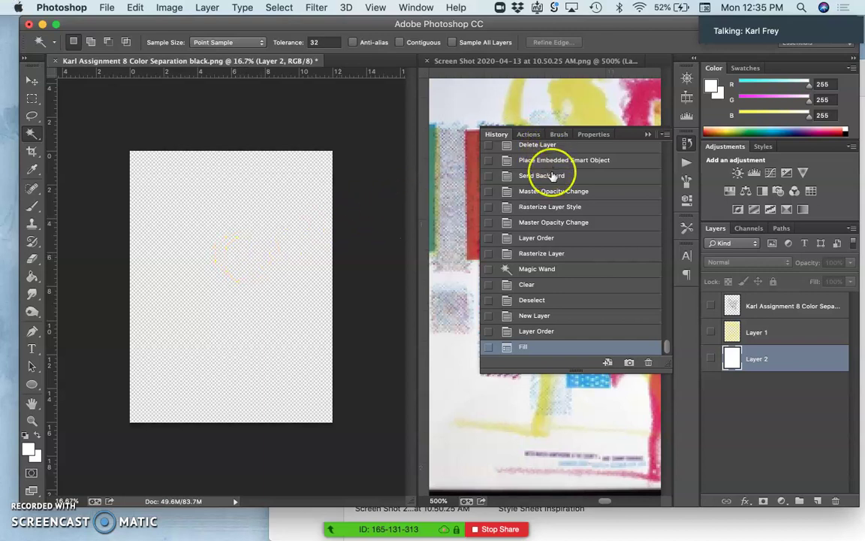
{"action": "scroll", "coordinate": [552, 175], "scroll_direction": "up", "scroll_amount": 3}
{"action": "scroll", "coordinate": [552, 176], "scroll_direction": "down", "scroll_amount": 3}
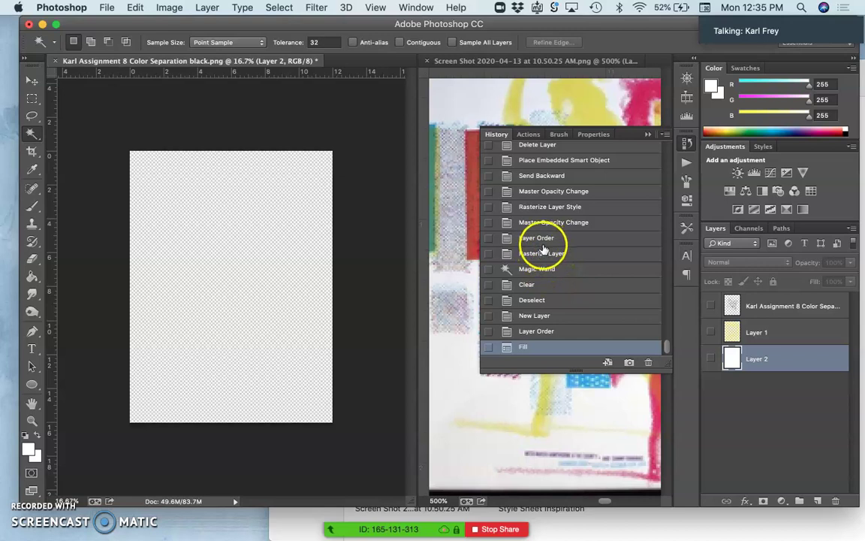
{"action": "scroll", "coordinate": [545, 204], "scroll_direction": "up", "scroll_amount": 2}
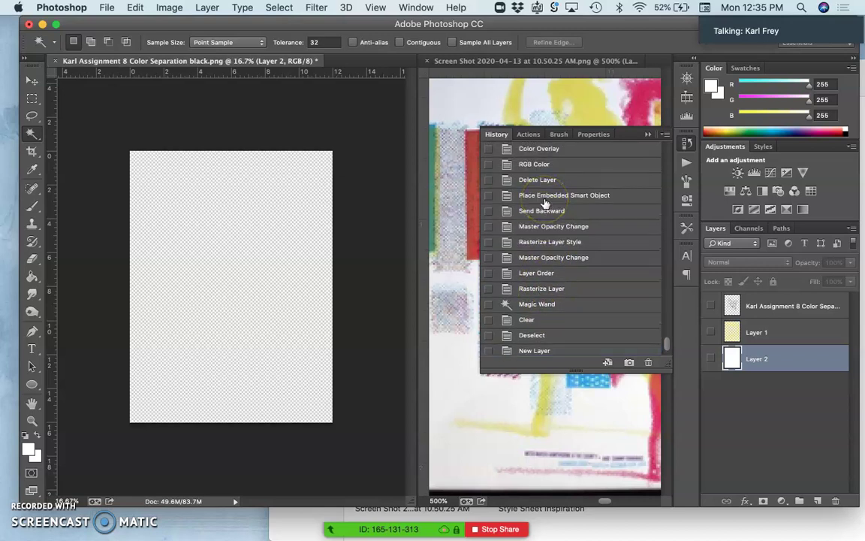
{"action": "scroll", "coordinate": [545, 203], "scroll_direction": "up", "scroll_amount": 5}
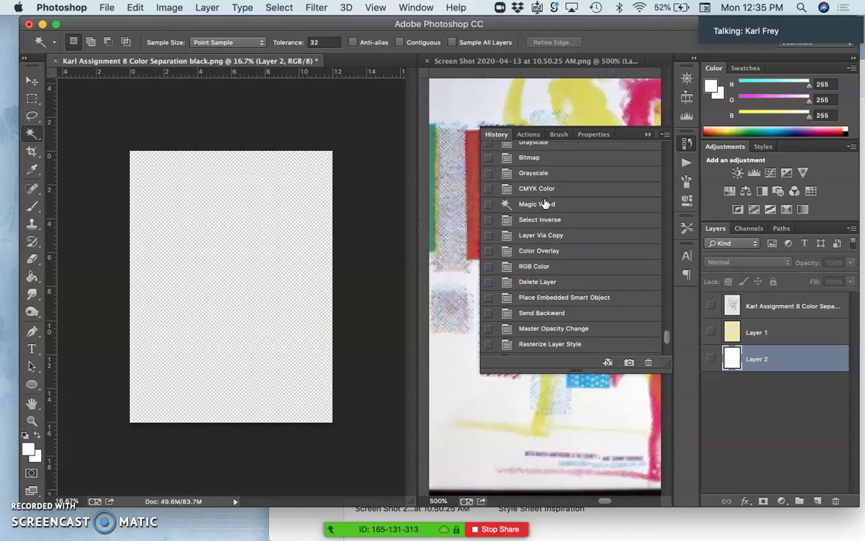
{"action": "scroll", "coordinate": [545, 204], "scroll_direction": "up", "scroll_amount": 2}
{"action": "left_click", "coordinate": [426, 60]}
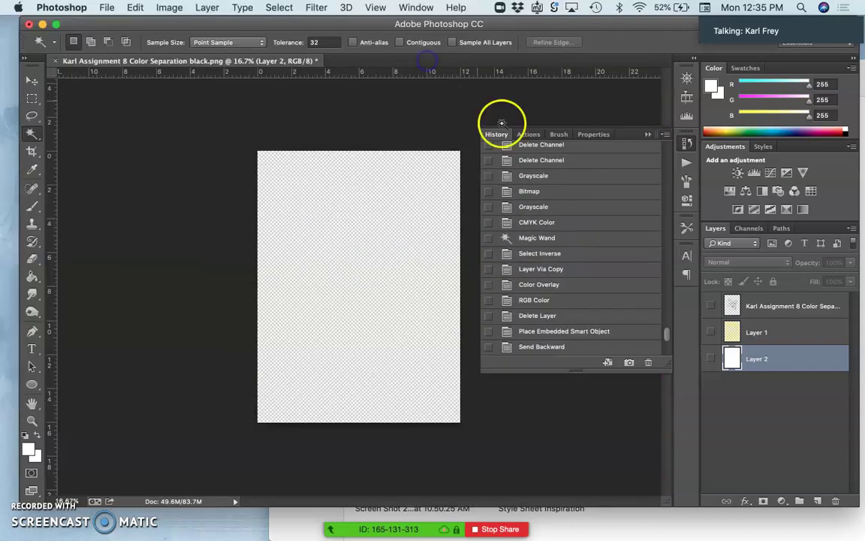
Step: Expand the color separations set in the Actions panel to list its actions
{"action": "scroll", "coordinate": [552, 276], "scroll_direction": "up", "scroll_amount": 3}
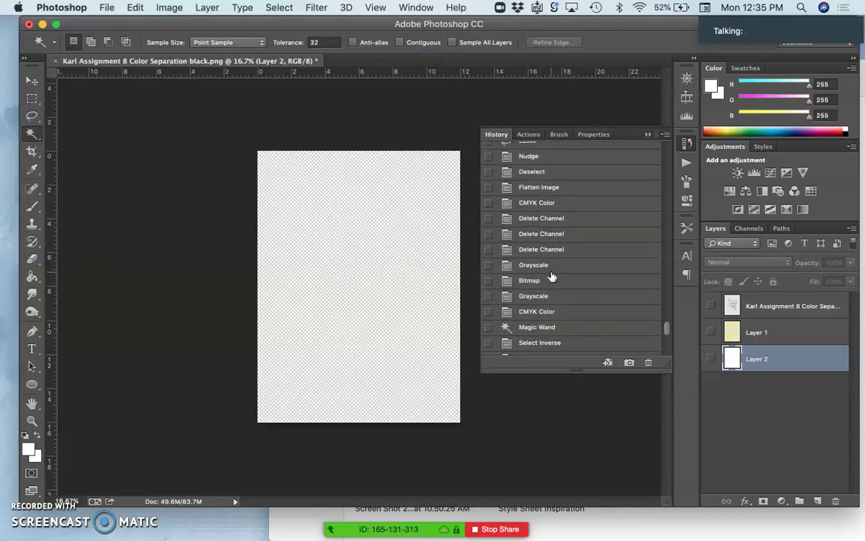
{"action": "scroll", "coordinate": [552, 276], "scroll_direction": "down", "scroll_amount": 10}
{"action": "scroll", "coordinate": [541, 268], "scroll_direction": "up", "scroll_amount": 5}
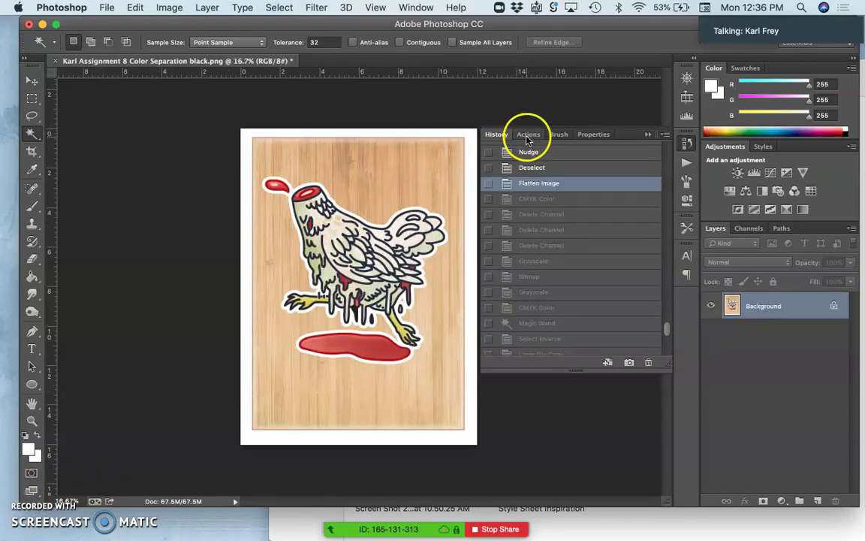
{"action": "left_click", "coordinate": [528, 135]}
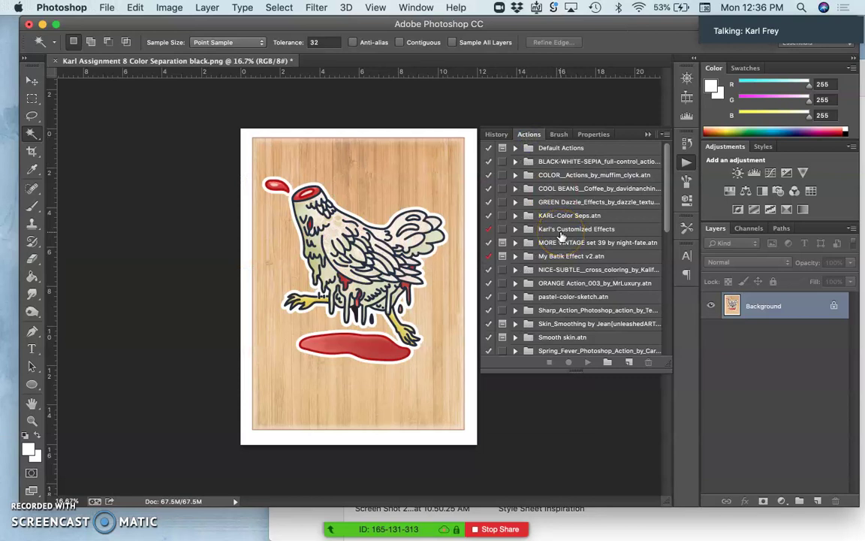
{"action": "left_click", "coordinate": [516, 216]}
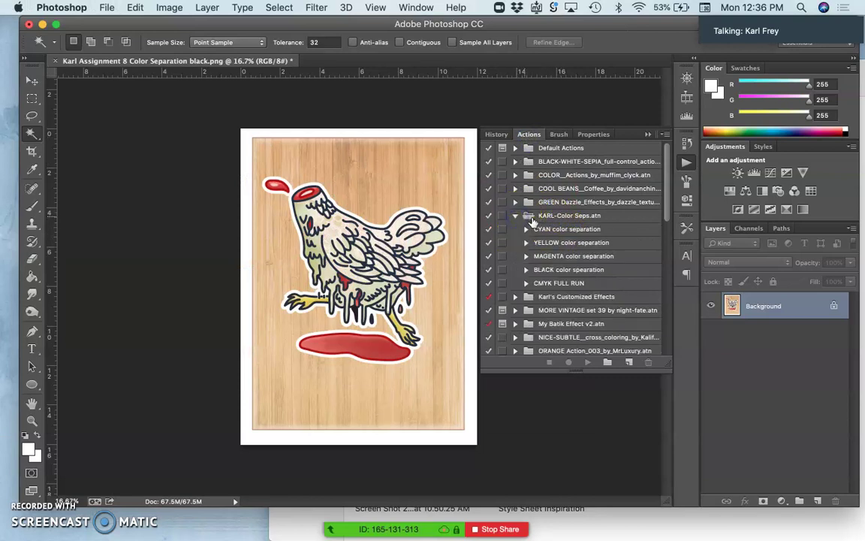